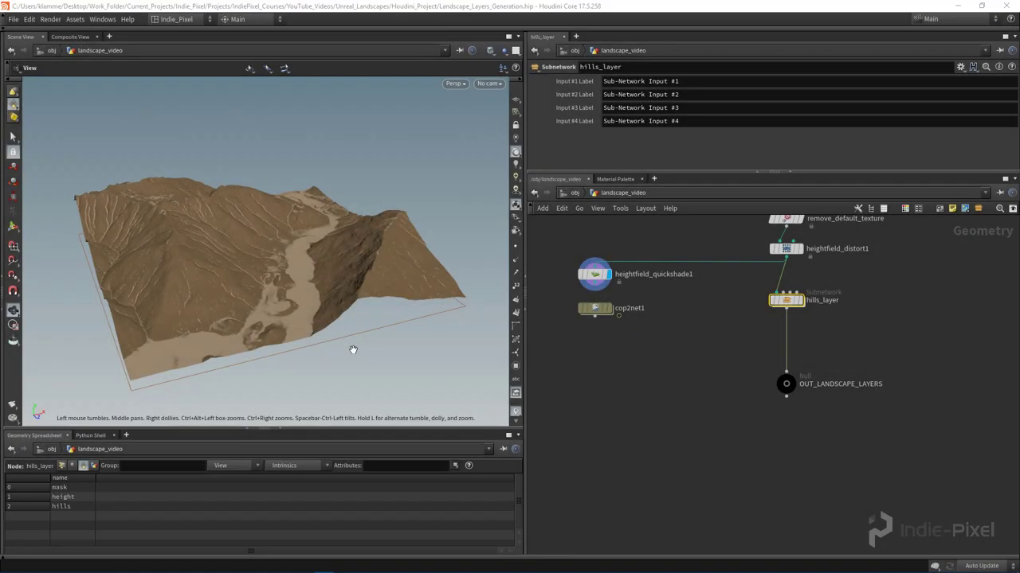
Drag the OUT_LANDSCAPE_LAYERS null lower beneath hills_layer, leaving space for a new node.
{"action": "mouse_move", "coordinate": [360, 255]}
{"action": "left_mouse_down"}
{"action": "mouse_move", "coordinate": [257, 250]}
{"action": "mouse_move", "coordinate": [346, 241]}
{"action": "mouse_move", "coordinate": [312, 290]}
{"action": "mouse_move", "coordinate": [295, 246]}
{"action": "mouse_move", "coordinate": [359, 244]}
{"action": "mouse_move", "coordinate": [266, 241]}
{"action": "mouse_move", "coordinate": [387, 250]}
{"action": "mouse_move", "coordinate": [375, 255]}
{"action": "left_mouse_up"}
{"action": "middle_click_drag", "start_coordinate": [782, 391], "coordinate": [780, 363]}
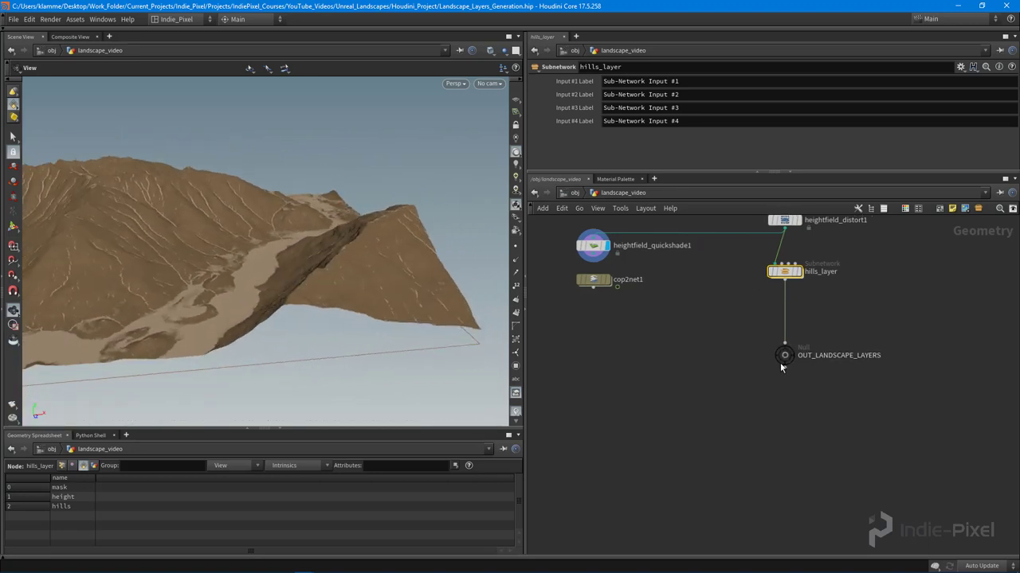
{"action": "left_click_drag", "start_coordinate": [786, 359], "coordinate": [784, 411]}
{"action": "left_click_drag", "start_coordinate": [307, 268], "coordinate": [271, 289]}
{"action": "scroll", "coordinate": [777, 344], "scroll_direction": "up", "scroll_amount": 3}
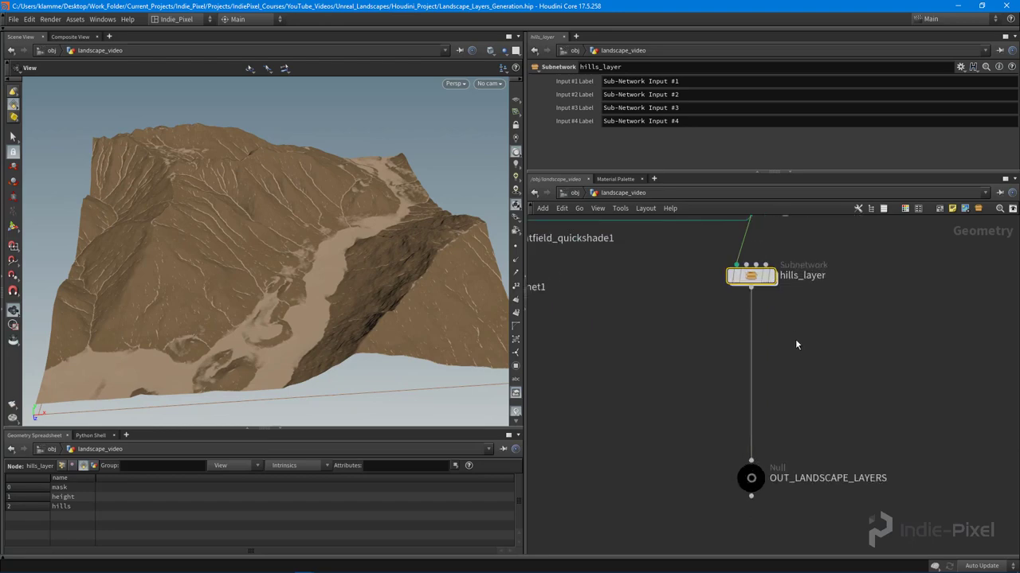
Add a HeightField Mask by Feature node below hills_layer.
{"action": "left_click", "coordinate": [790, 349]}
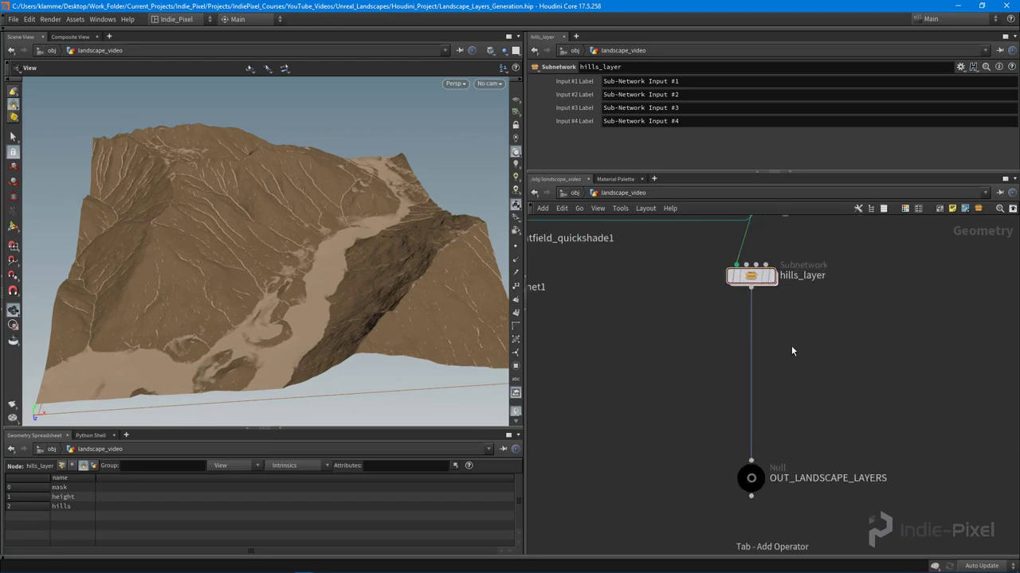
{"action": "key", "text": "Tab"}
{"action": "type", "text": "fea"}
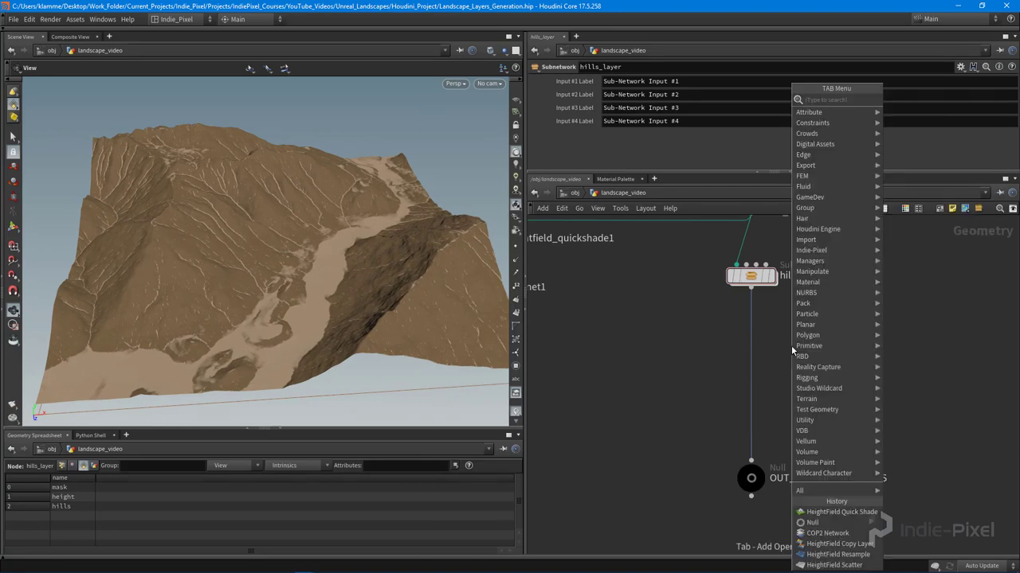
{"action": "type", "text": "tur"}
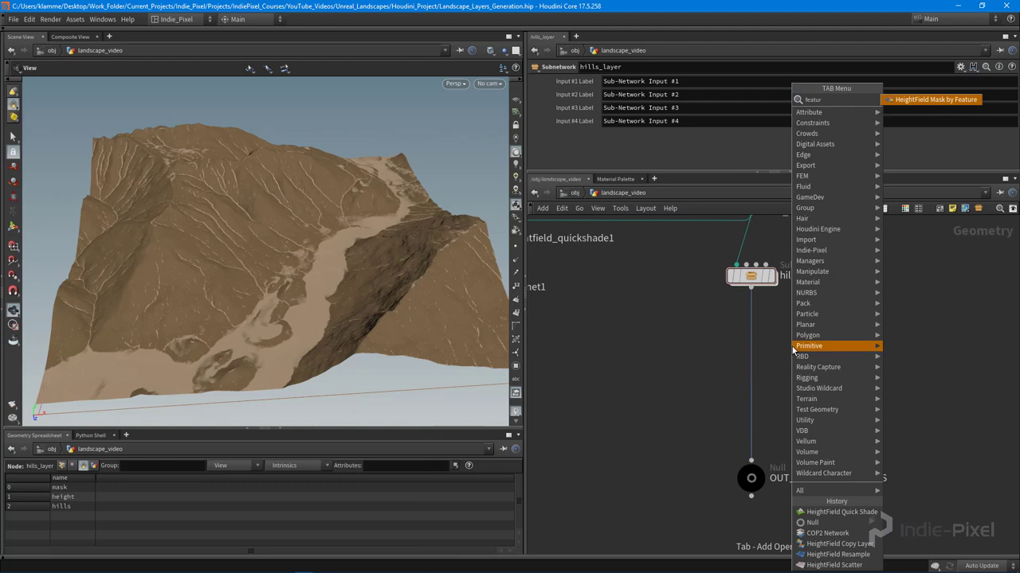
{"action": "key", "text": "Return"}
{"action": "left_click", "coordinate": [796, 377]}
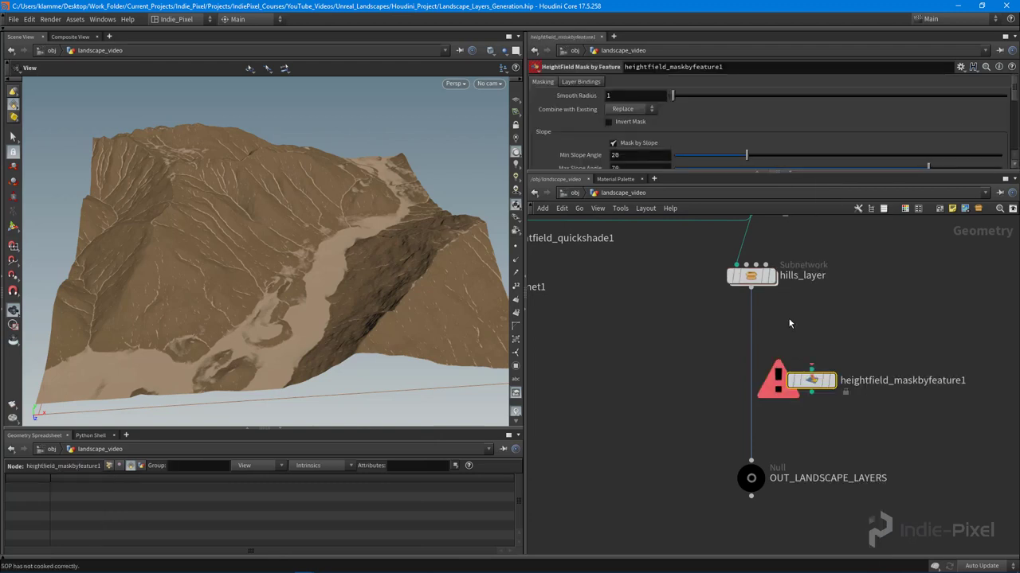
Wire hills_layer's output into heightfield_maskbyfeature1 and position it beside hills_layer.
{"action": "scroll", "coordinate": [708, 305], "scroll_direction": "up", "scroll_amount": 3}
{"action": "left_click_drag", "start_coordinate": [622, 242], "coordinate": [745, 373]}
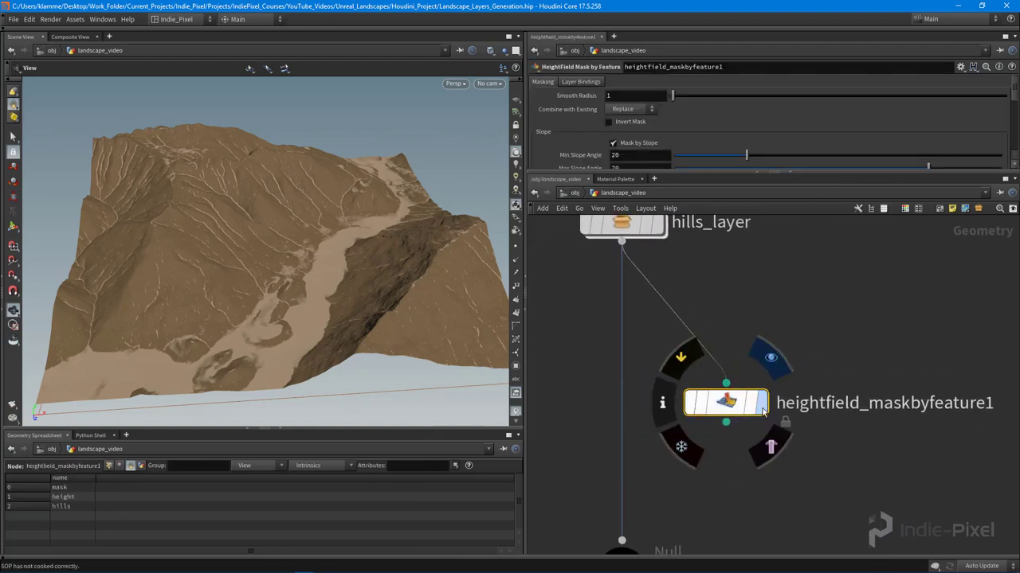
{"action": "scroll", "coordinate": [375, 292], "scroll_direction": "down", "scroll_amount": 3}
{"action": "left_click_drag", "start_coordinate": [350, 275], "coordinate": [391, 288]}
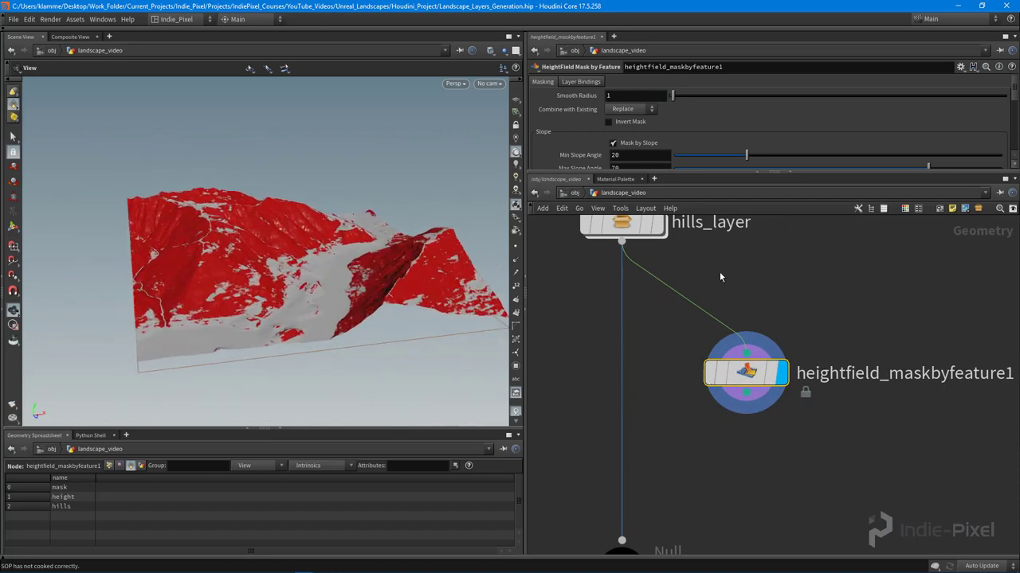
{"action": "scroll", "coordinate": [733, 347], "scroll_direction": "down", "scroll_amount": 3}
{"action": "left_click_drag", "start_coordinate": [753, 415], "coordinate": [788, 376]}
{"action": "left_click", "coordinate": [669, 317]}
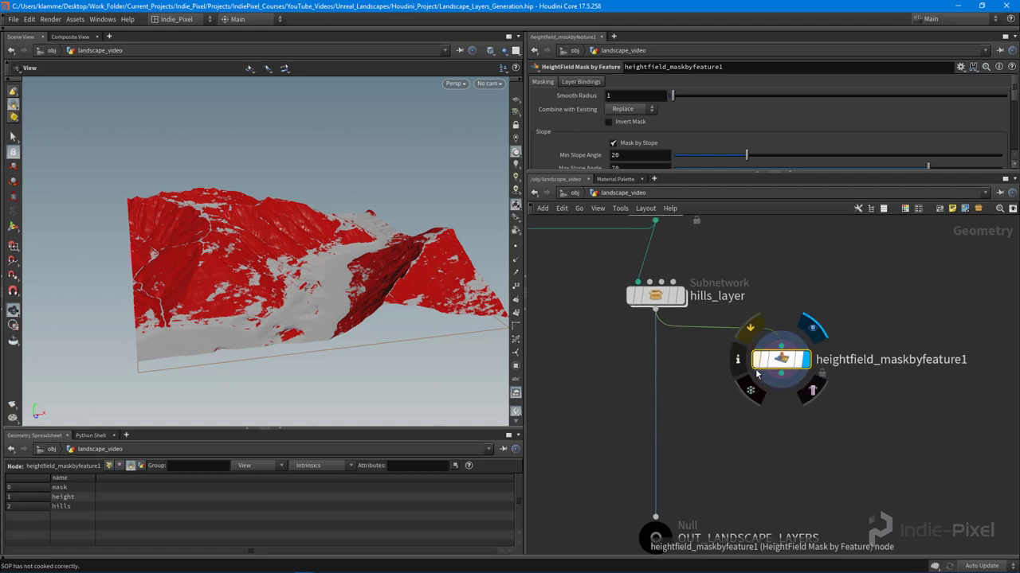
Rename heightfield_maskbyfeature1 to rock_layer.
{"action": "scroll", "coordinate": [764, 363], "scroll_direction": "up", "scroll_amount": 2}
{"action": "double_click", "coordinate": [898, 356]}
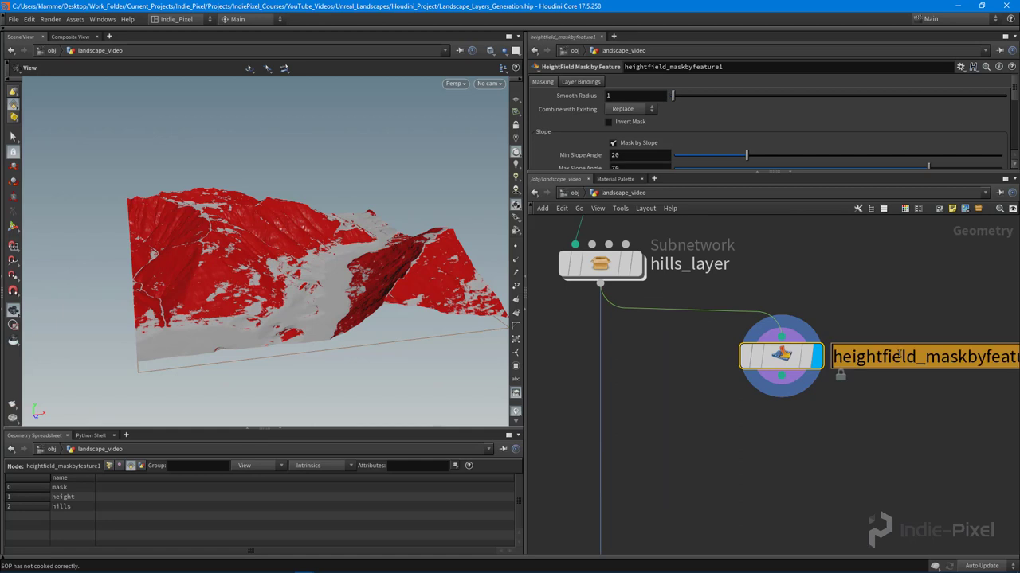
{"action": "type", "text": "rock_layer"}
{"action": "key", "text": "Return"}
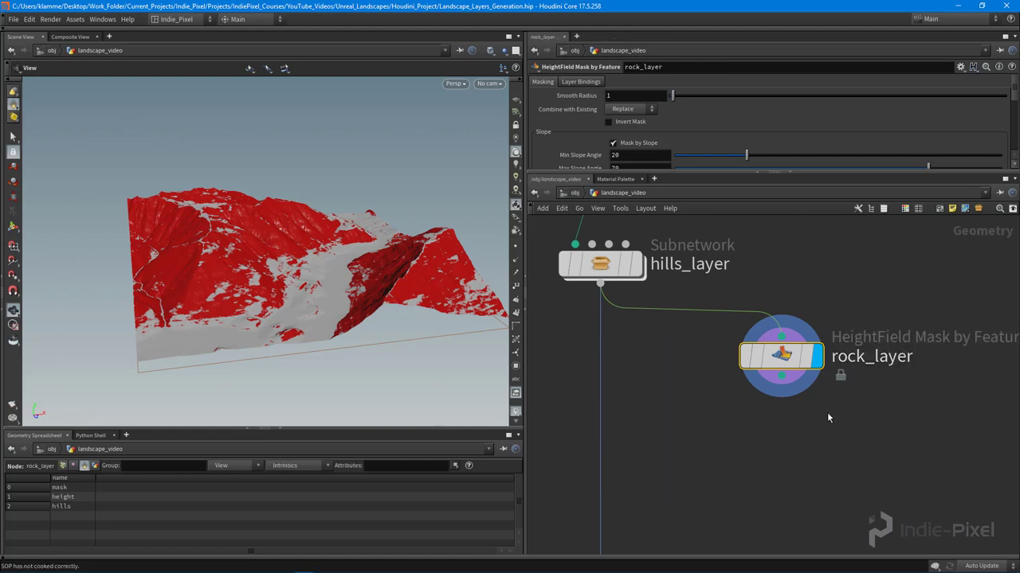
{"action": "middle_click_drag", "start_coordinate": [827, 412], "coordinate": [794, 433]}
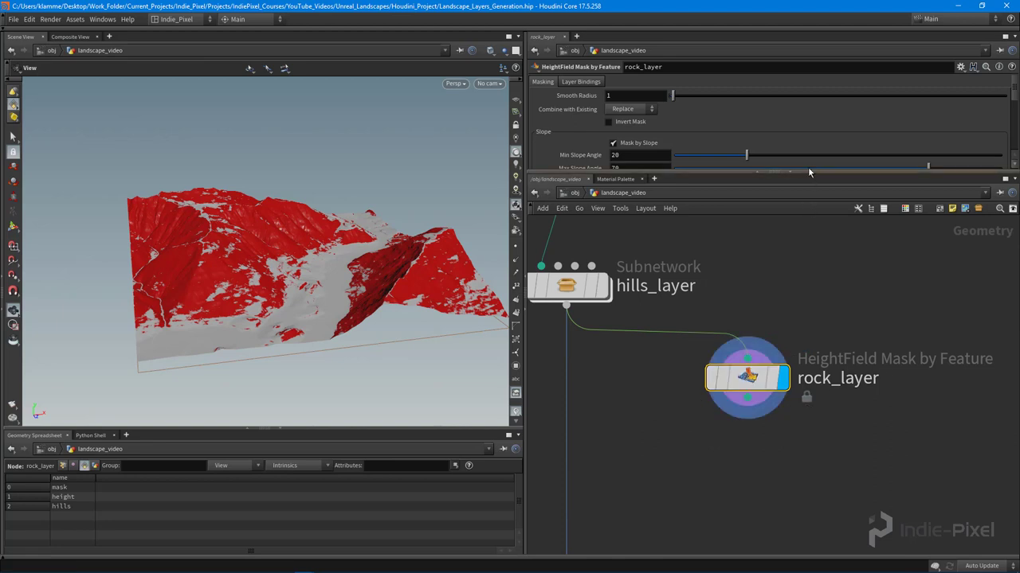
Remove the Slope Ramp's steep-end key and set Min Slope Angle 43.2, Max Slope Angle 89.3.
{"action": "left_click_drag", "start_coordinate": [807, 171], "coordinate": [749, 285]}
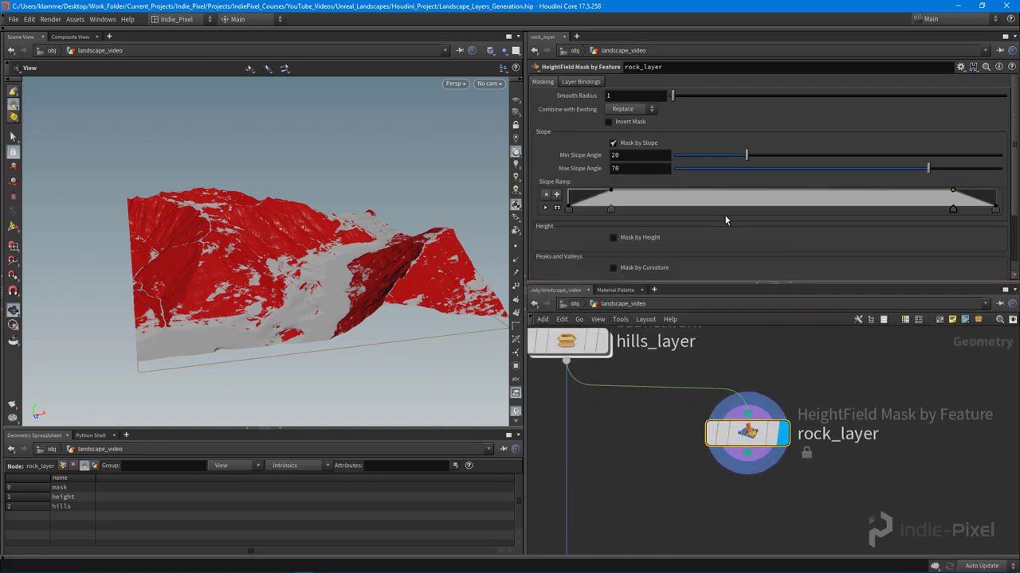
{"action": "left_click_drag", "start_coordinate": [994, 210], "coordinate": [999, 236]}
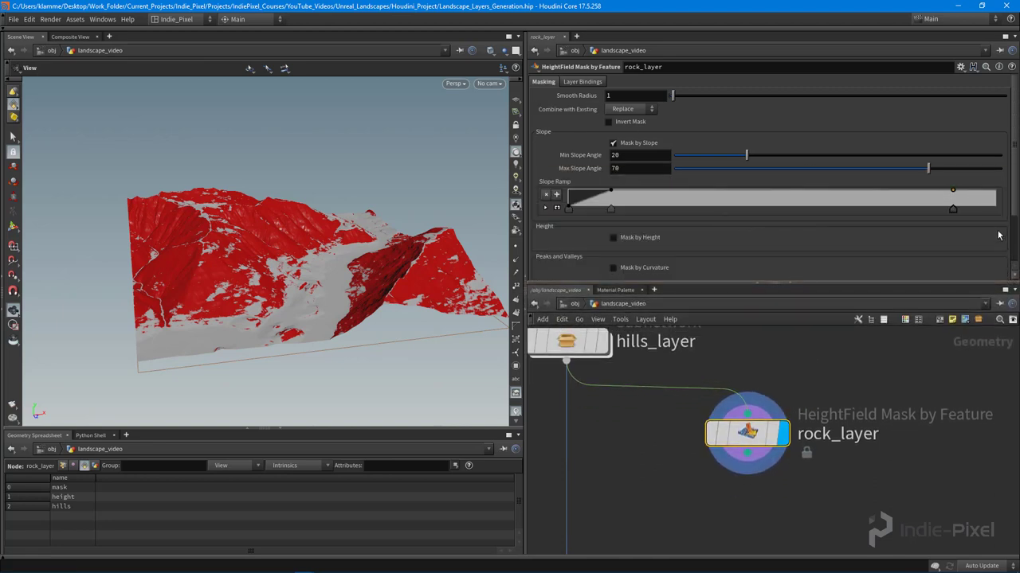
{"action": "left_click_drag", "start_coordinate": [928, 168], "coordinate": [972, 169]}
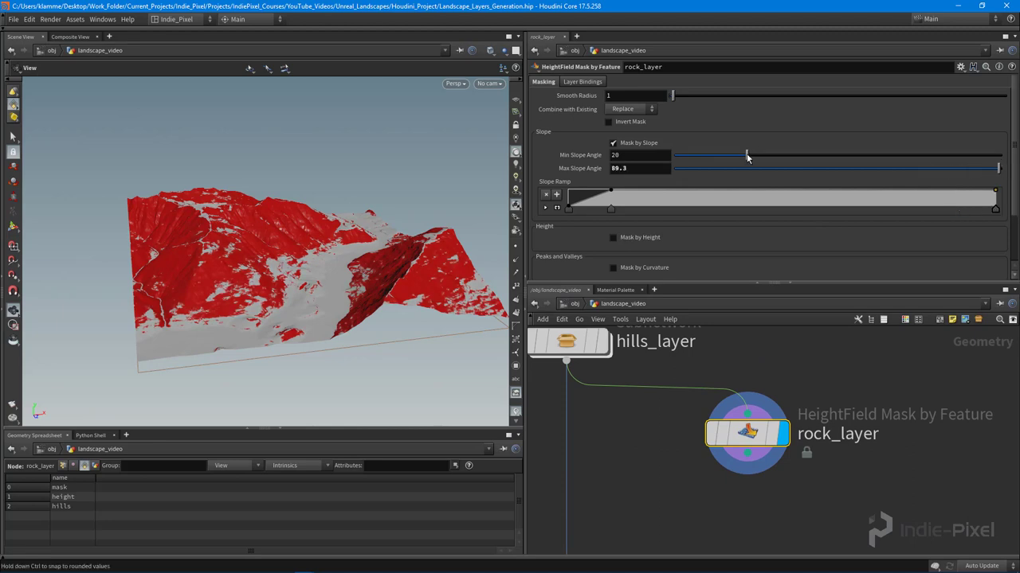
{"action": "left_click_drag", "start_coordinate": [812, 156], "coordinate": [813, 156]}
{"action": "left_click_drag", "start_coordinate": [389, 272], "coordinate": [239, 235]}
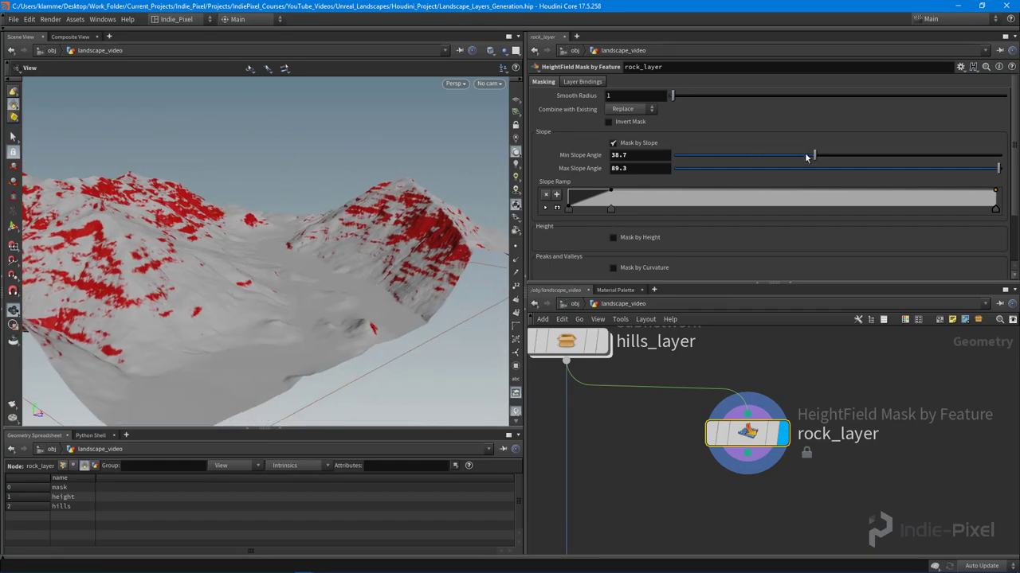
{"action": "mouse_move", "coordinate": [816, 159]}
{"action": "left_mouse_down"}
{"action": "mouse_move", "coordinate": [836, 157]}
{"action": "mouse_move", "coordinate": [826, 158]}
{"action": "left_mouse_up"}
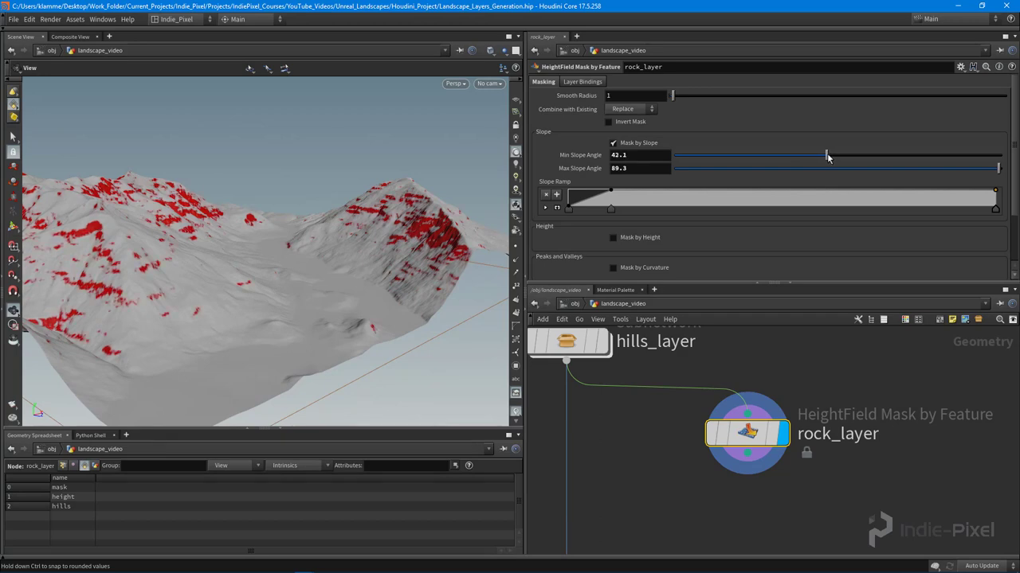
{"action": "left_click_drag", "start_coordinate": [412, 239], "coordinate": [586, 209]}
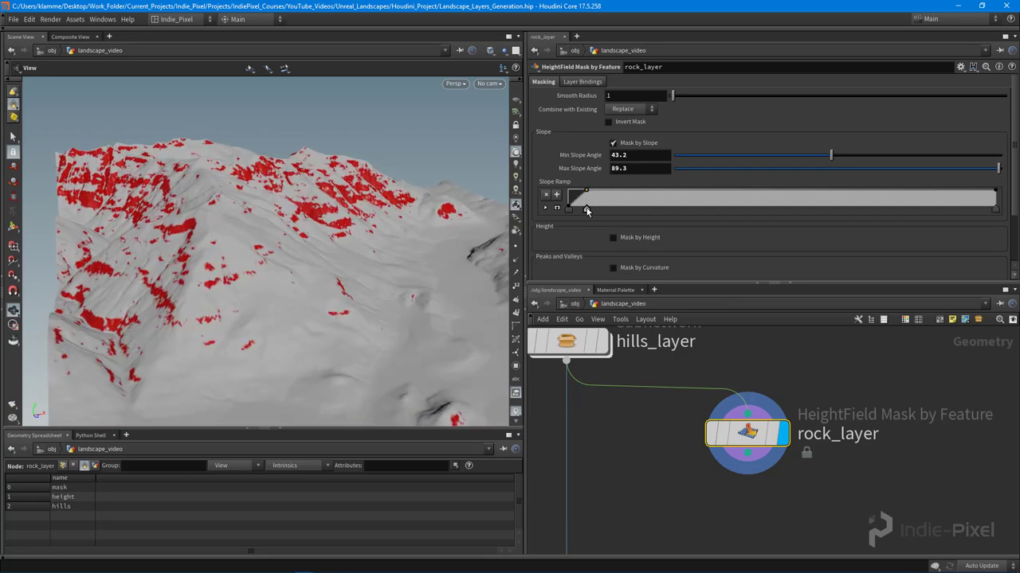
Set rock_layer's Smooth Radius to 7.3 and restore the network pane's size.
{"action": "left_click_drag", "start_coordinate": [293, 250], "coordinate": [429, 241]}
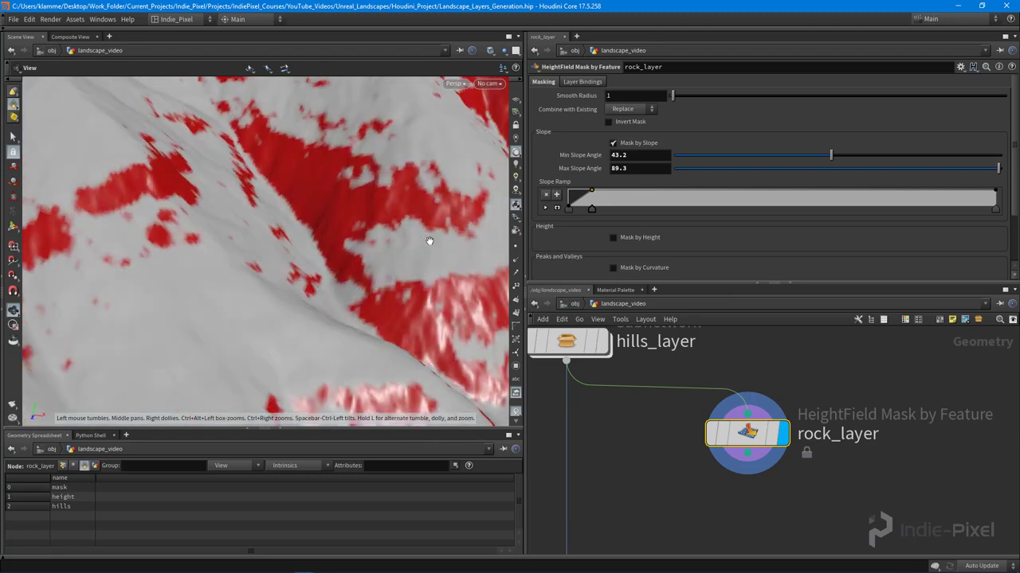
{"action": "left_click_drag", "start_coordinate": [340, 227], "coordinate": [510, 135]}
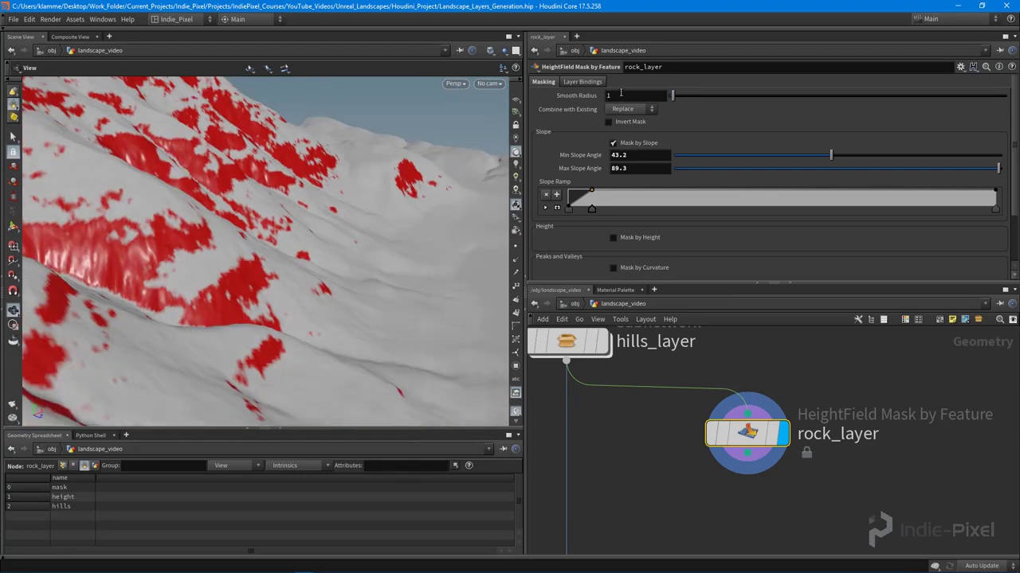
{"action": "left_click_drag", "start_coordinate": [355, 171], "coordinate": [263, 239]}
{"action": "left_click_drag", "start_coordinate": [693, 95], "coordinate": [706, 95]}
{"action": "left_click_drag", "start_coordinate": [319, 247], "coordinate": [239, 231]}
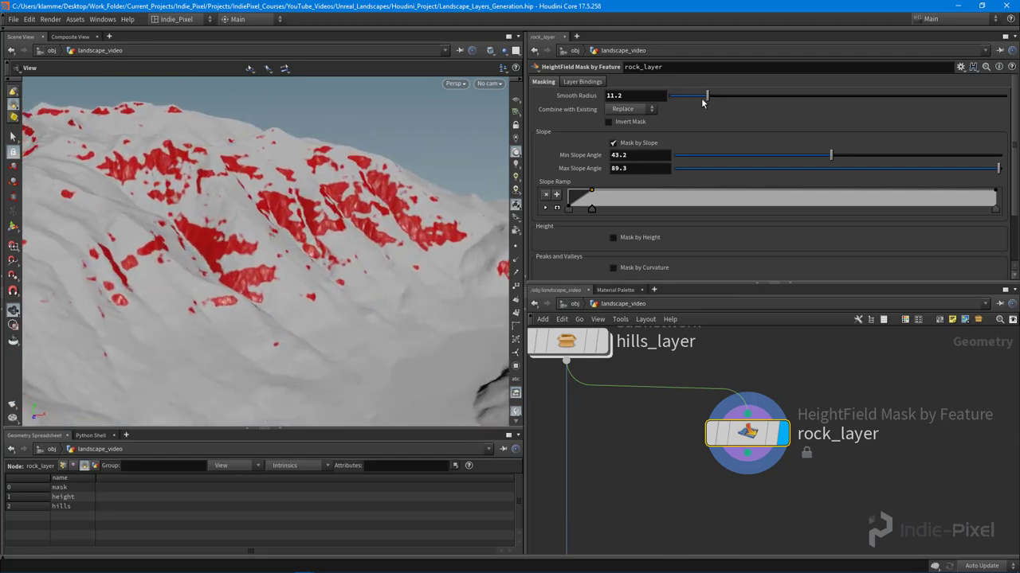
{"action": "left_click_drag", "start_coordinate": [348, 216], "coordinate": [243, 248]}
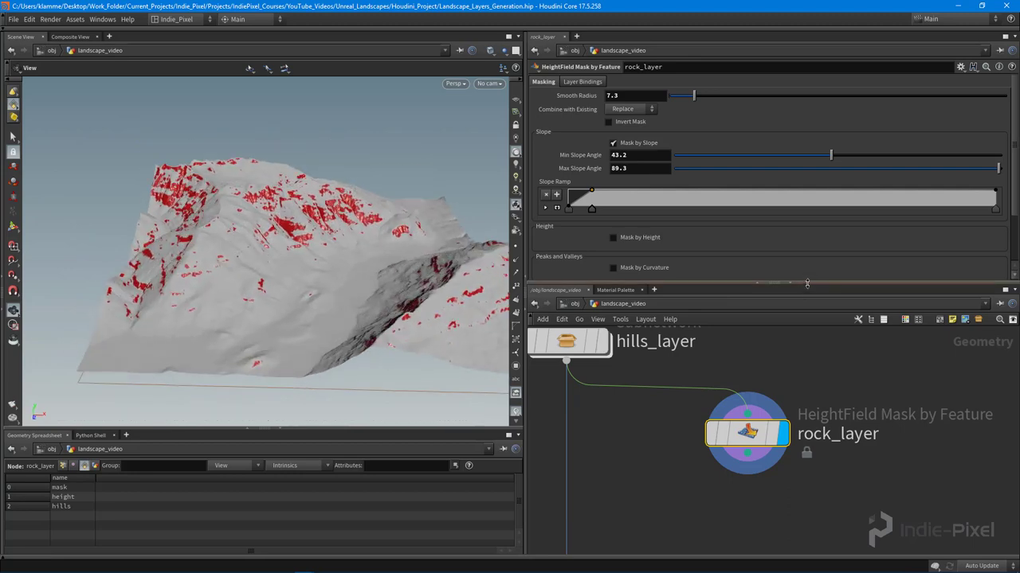
{"action": "left_click_drag", "start_coordinate": [814, 283], "coordinate": [814, 220]}
{"action": "left_click_drag", "start_coordinate": [442, 245], "coordinate": [326, 220]}
{"action": "scroll", "coordinate": [326, 219], "scroll_direction": "up", "scroll_amount": 10}
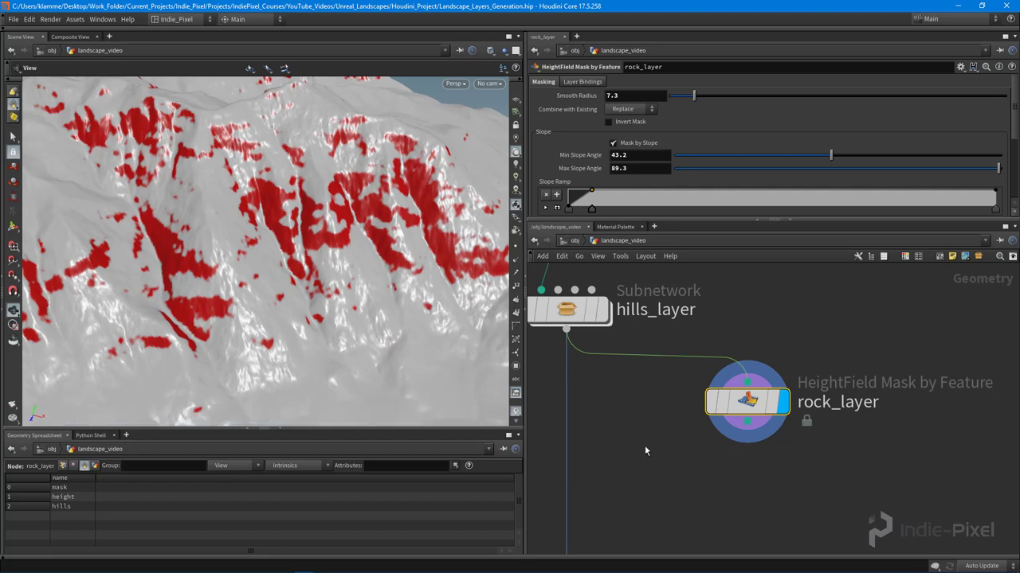
Inside hills_layer, rename heightfield_copylayer1 to streams_mask.
{"action": "double_click", "coordinate": [705, 337]}
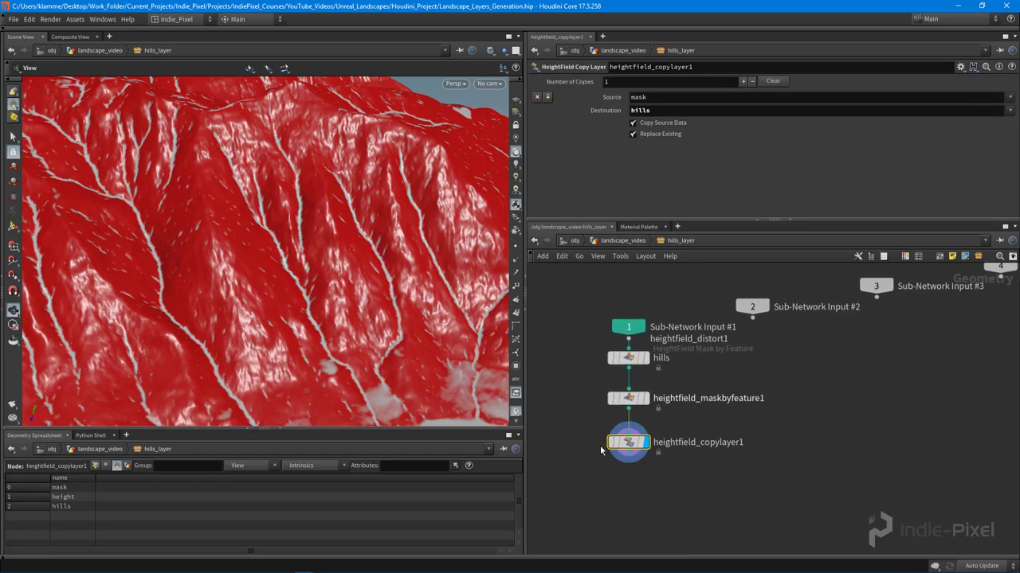
{"action": "double_click", "coordinate": [698, 442]}
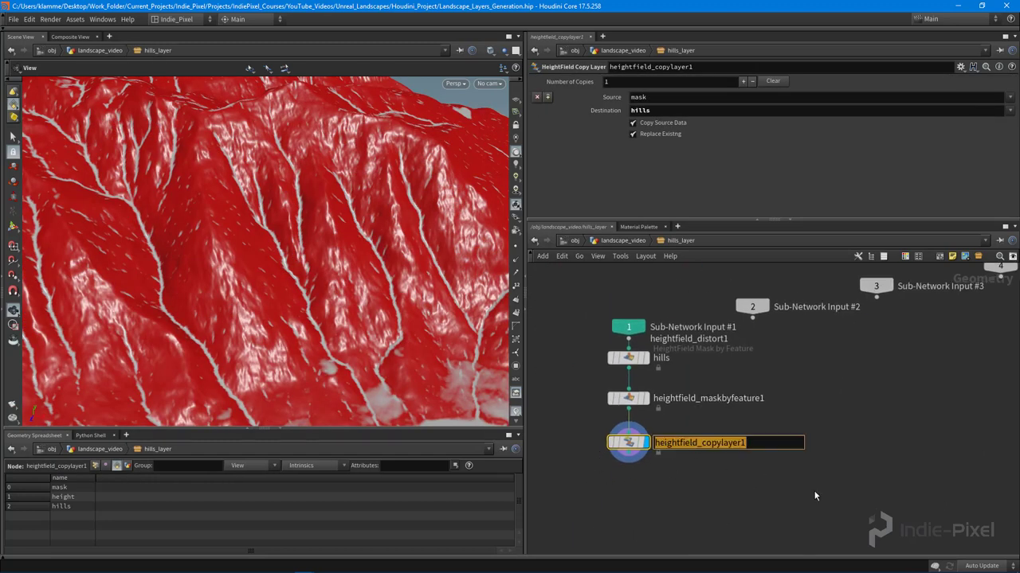
{"action": "type", "text": "streams_mask"}
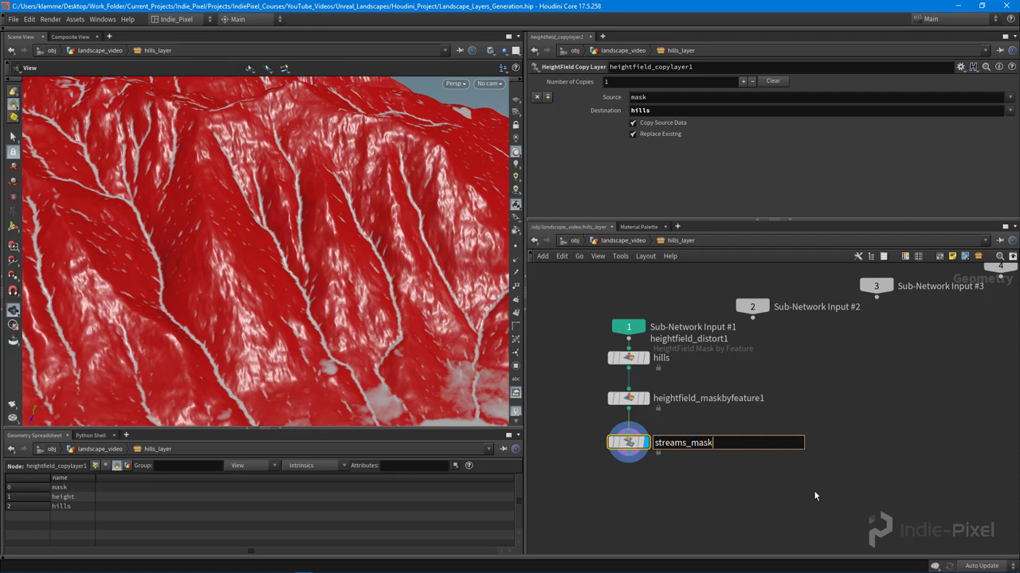
{"action": "key", "text": "Return"}
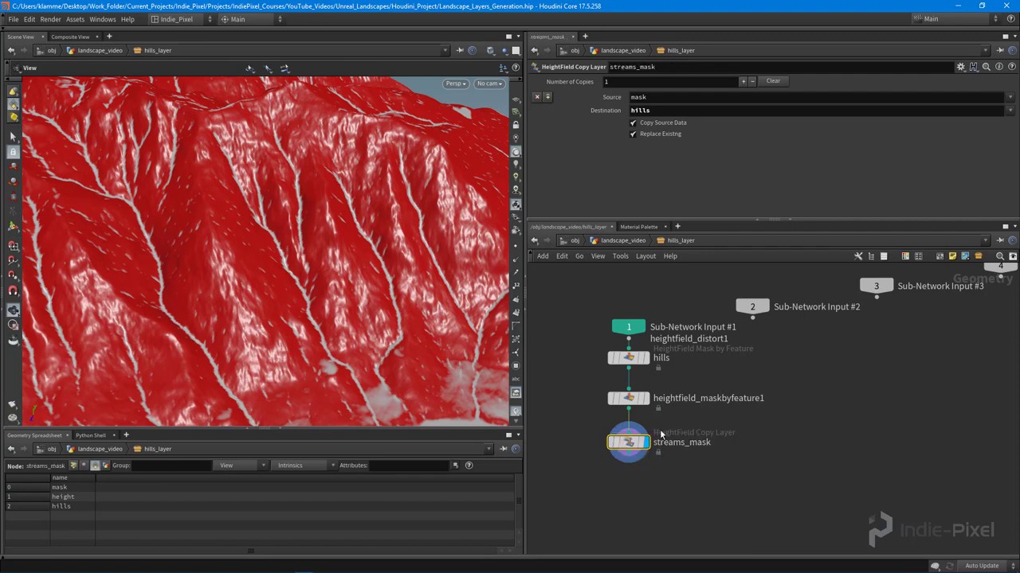
Paste streams_mask at top level, then delete that stray copy and re-enter hills_layer.
{"action": "key", "text": "u"}
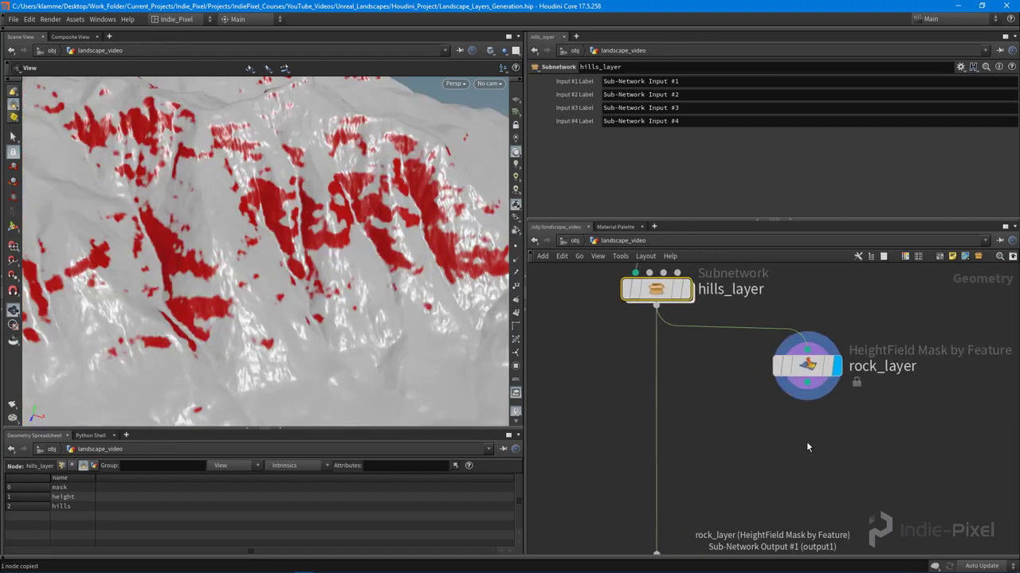
{"action": "key", "text": "ctrl+v"}
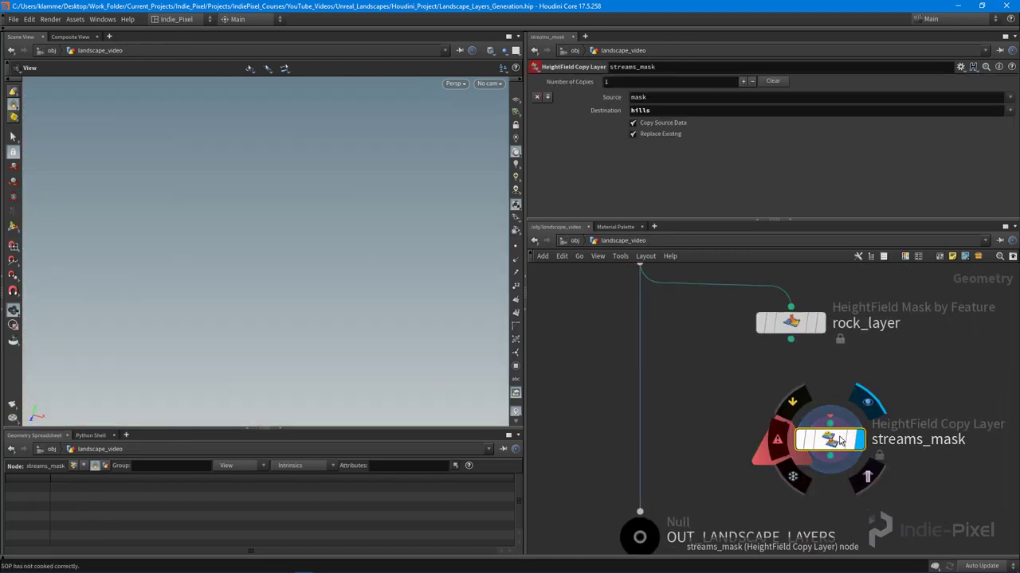
{"action": "left_click", "coordinate": [772, 406]}
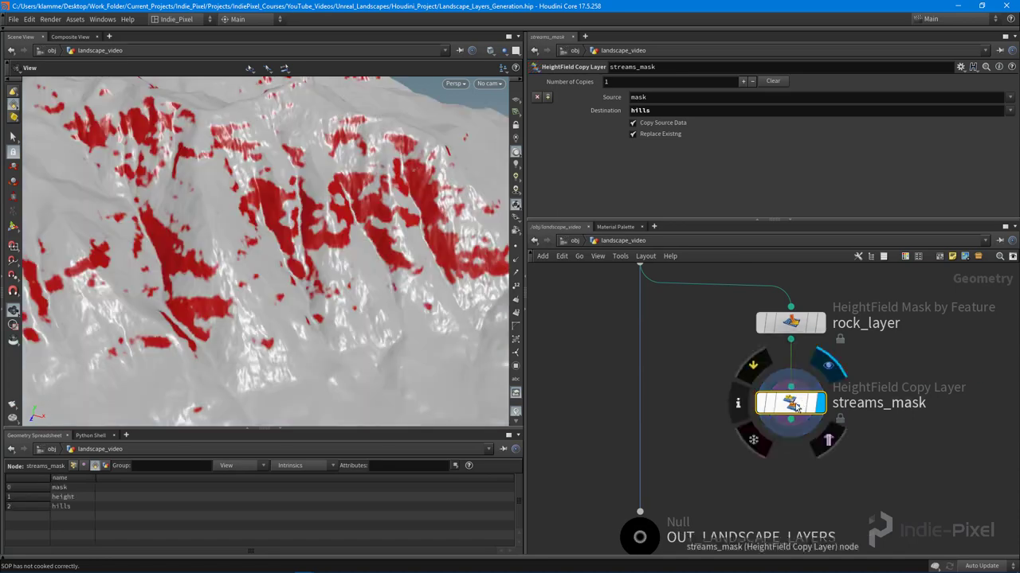
{"action": "scroll", "coordinate": [316, 224], "scroll_direction": "up", "scroll_amount": 3}
{"action": "middle_click_drag", "start_coordinate": [797, 398], "coordinate": [805, 411]}
{"action": "mouse_move", "coordinate": [263, 207]}
{"action": "left_mouse_down"}
{"action": "mouse_move", "coordinate": [275, 199]}
{"action": "mouse_move", "coordinate": [275, 223]}
{"action": "left_mouse_up"}
{"action": "mouse_move", "coordinate": [799, 404]}
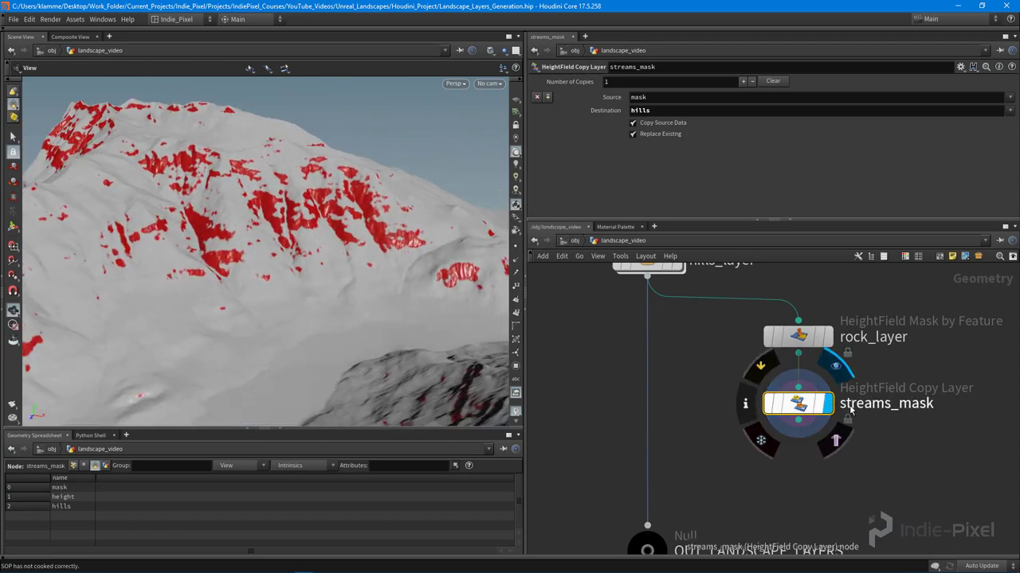
{"action": "scroll", "coordinate": [799, 405], "scroll_direction": "down", "scroll_amount": 3}
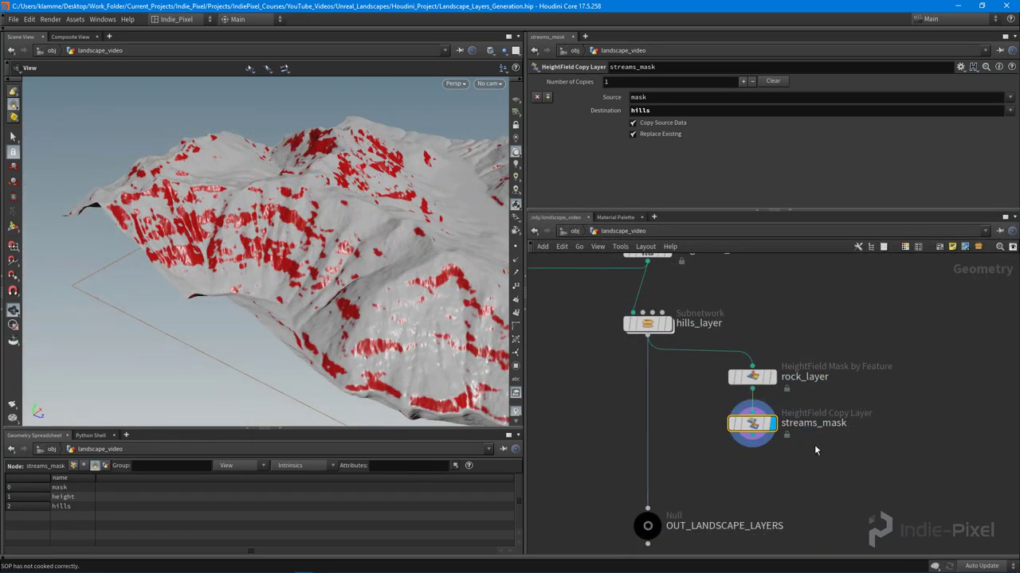
{"action": "key", "text": "Delete"}
{"action": "double_click", "coordinate": [647, 340]}
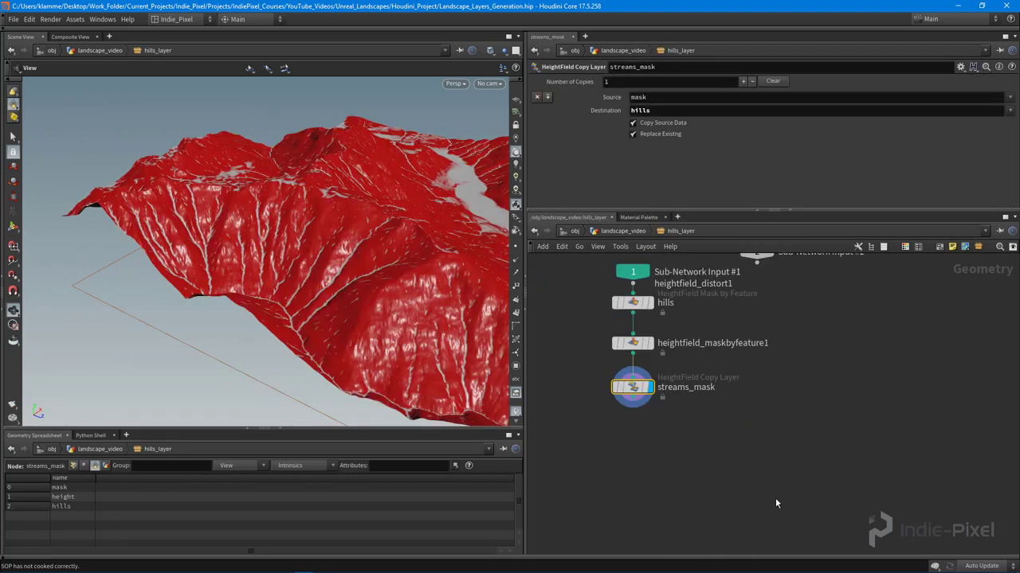
Rename the Copy Layer node to create_layer.
{"action": "double_click", "coordinate": [698, 394]}
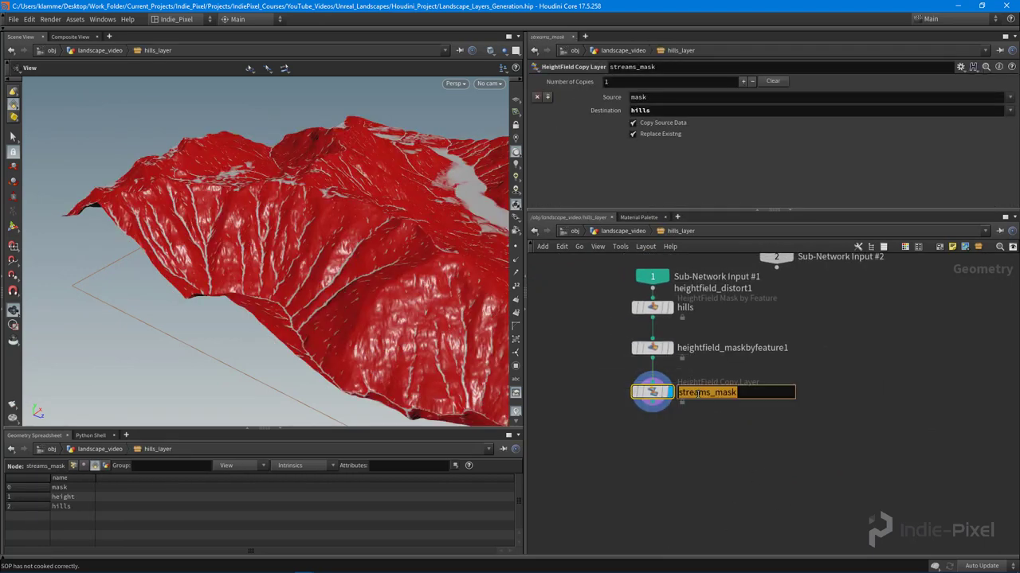
{"action": "type", "text": "create_"}
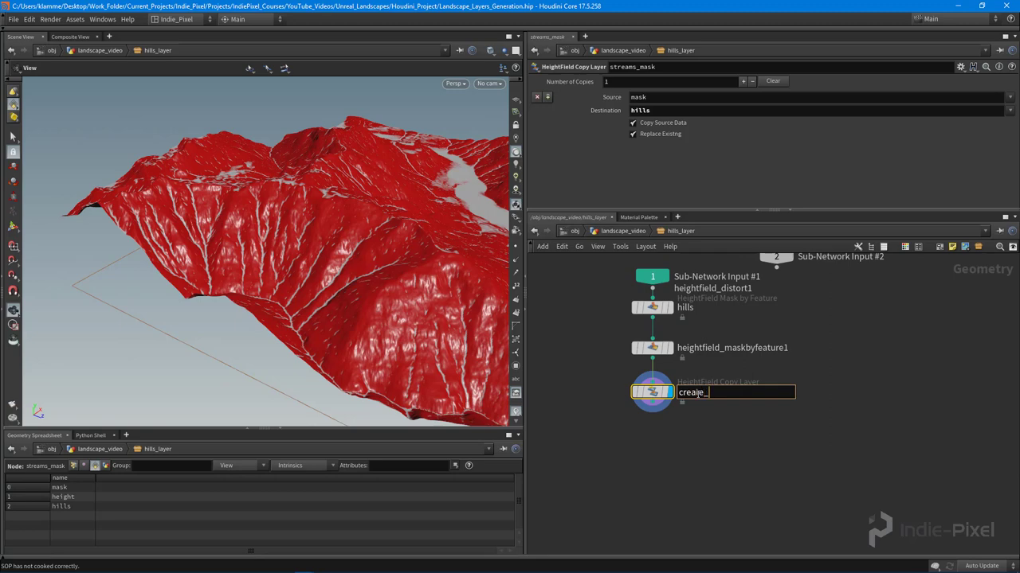
{"action": "type", "text": "mask"}
{"action": "key", "text": "Return"}
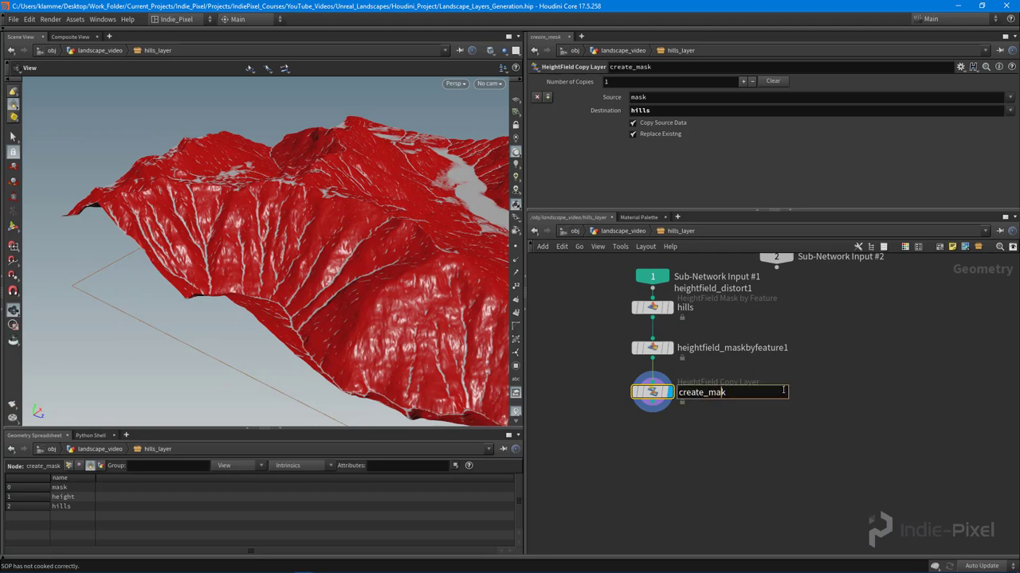
{"action": "type", "text": "ayer"}
{"action": "key", "text": "Return"}
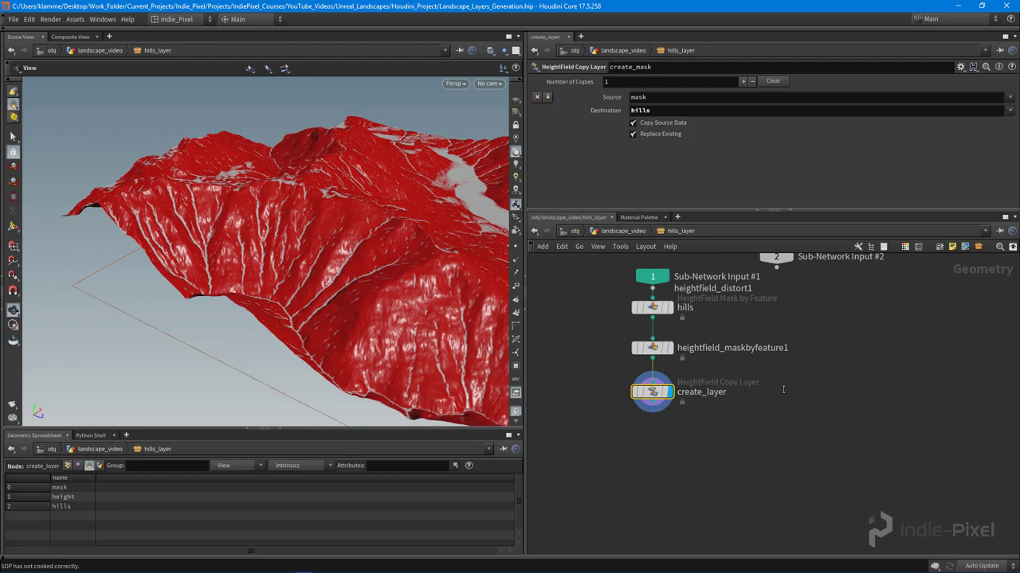
Rename heightfield_maskbyfeature1 to streams_mask.
{"action": "double_click", "coordinate": [751, 348]}
{"action": "type", "text": "streams_mask"}
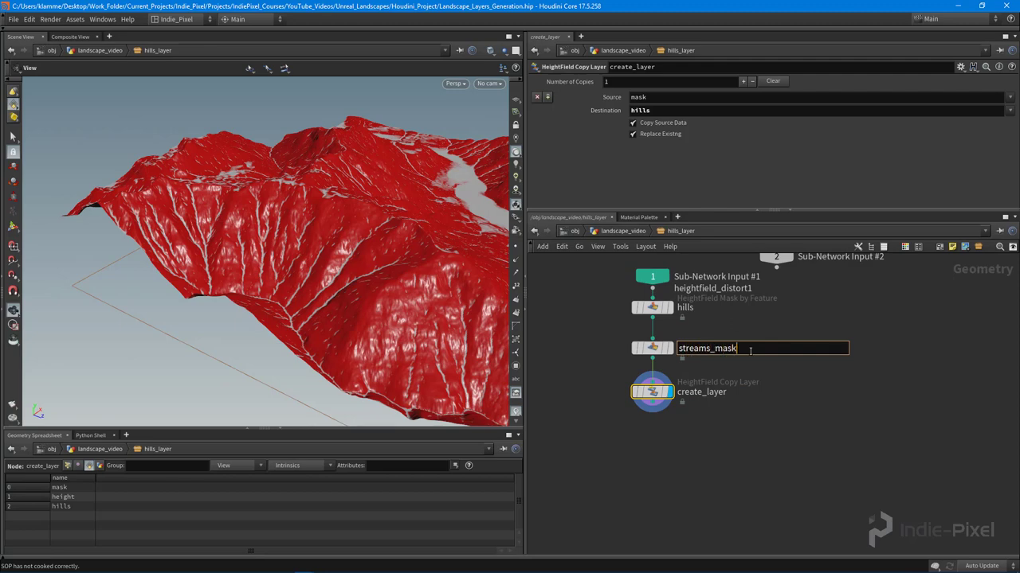
{"action": "key", "text": "Return"}
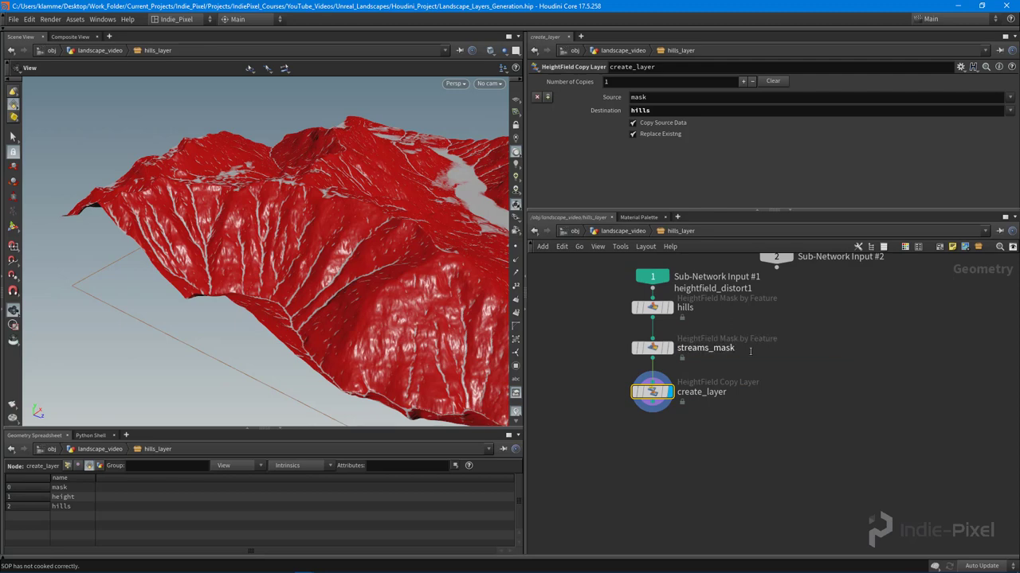
Copy streams_mask up to landscape_video level and wire rock_layer's output into it.
{"action": "left_click", "coordinate": [651, 351]}
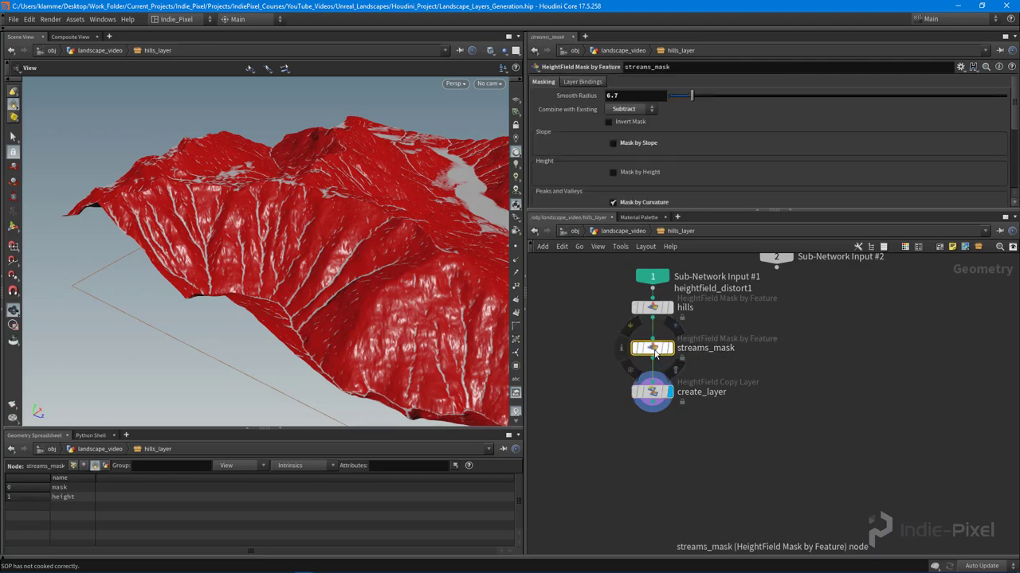
{"action": "key", "text": "ctrl+c"}
{"action": "key", "text": "u"}
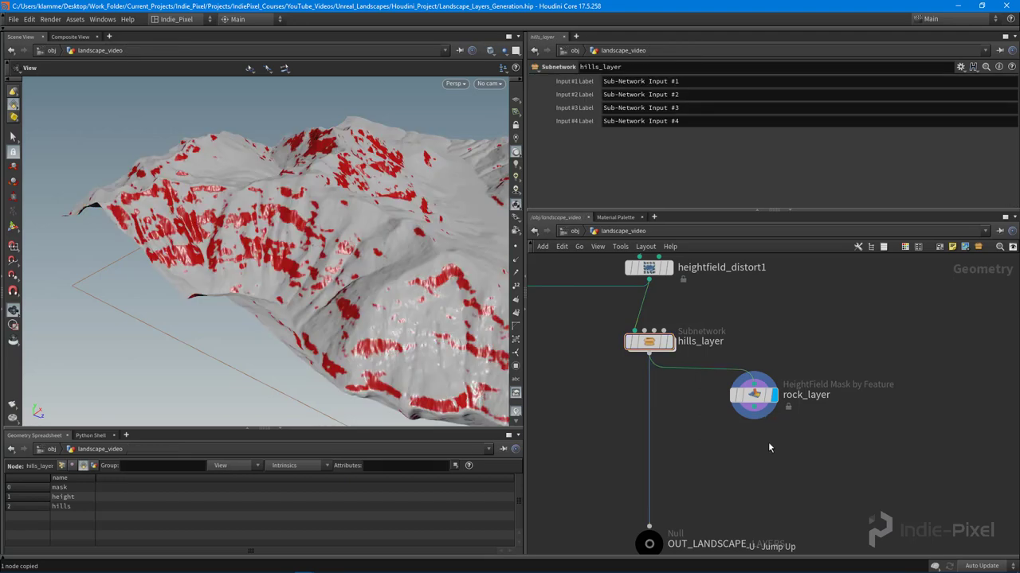
{"action": "key", "text": "ctrl+v"}
{"action": "scroll", "coordinate": [764, 454], "scroll_direction": "up", "scroll_amount": 3}
{"action": "left_click", "coordinate": [737, 381]}
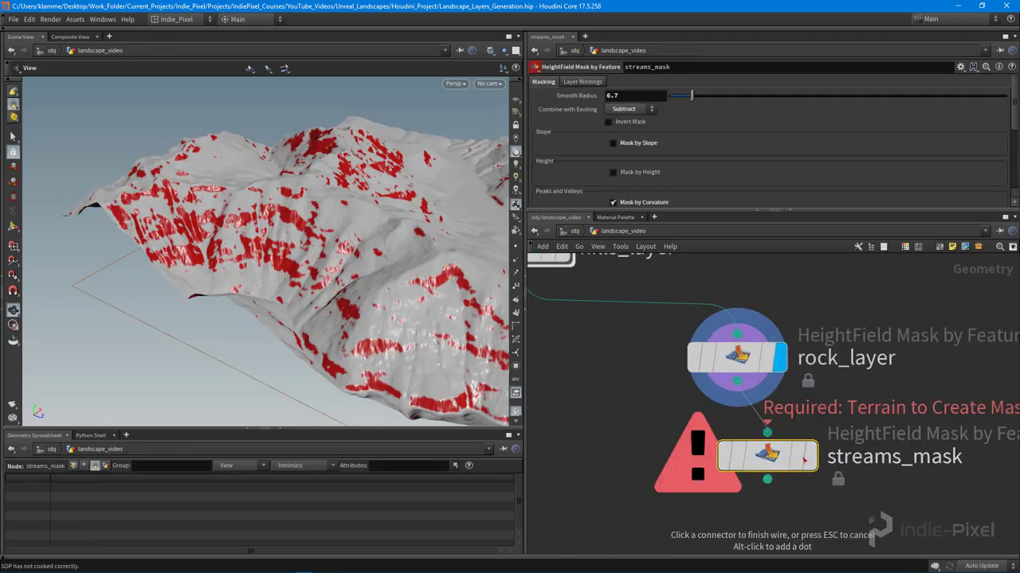
{"action": "left_click", "coordinate": [766, 433]}
{"action": "left_click_drag", "start_coordinate": [757, 434], "coordinate": [737, 435]}
{"action": "left_click_drag", "start_coordinate": [302, 262], "coordinate": [135, 184]}
{"action": "left_click_drag", "start_coordinate": [236, 281], "coordinate": [191, 203]}
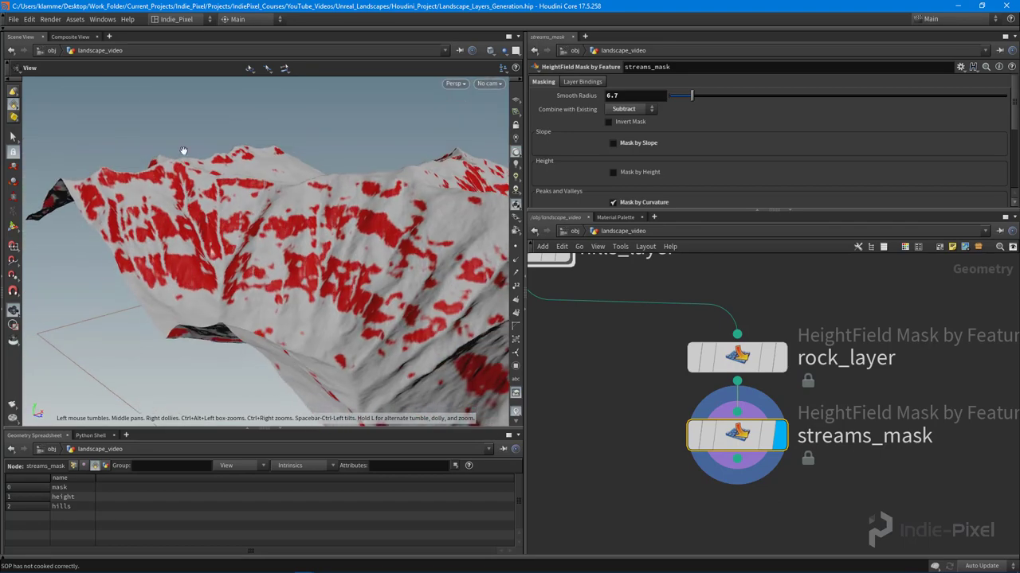
{"action": "left_click_drag", "start_coordinate": [296, 261], "coordinate": [264, 256]}
Add a HeightField Copy Layer fed by streams_mask, with Destination layer rock.
{"action": "scroll", "coordinate": [900, 382], "scroll_direction": "down", "scroll_amount": 4}
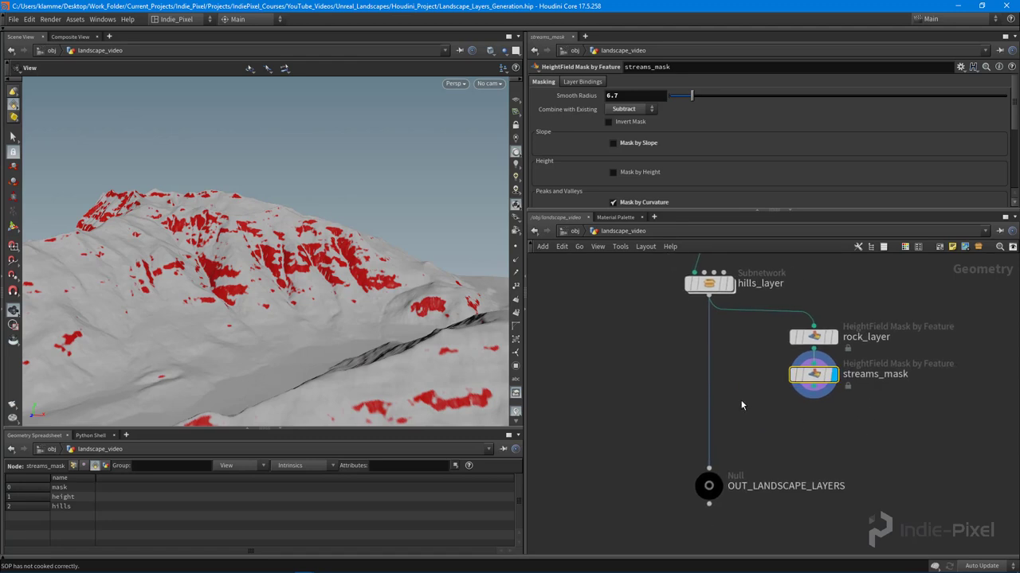
{"action": "key", "text": "Tab"}
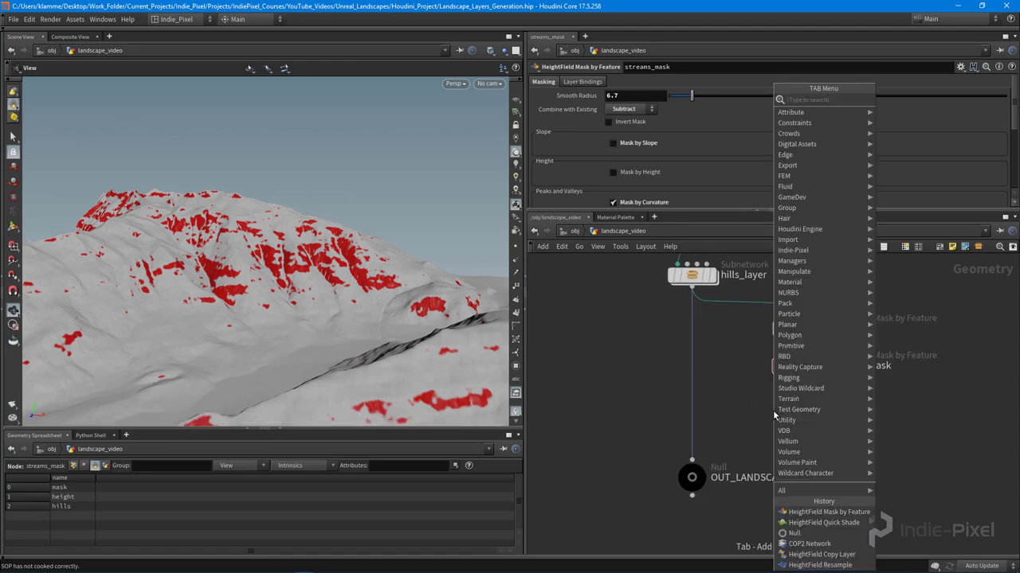
{"action": "type", "text": "lay"}
{"action": "key", "text": "Escape"}
{"action": "key", "text": "Tab"}
{"action": "type", "text": "copy"}
{"action": "key", "text": "Down"}
{"action": "key", "text": "Down"}
{"action": "key", "text": "Down"}
{"action": "key", "text": "Escape"}
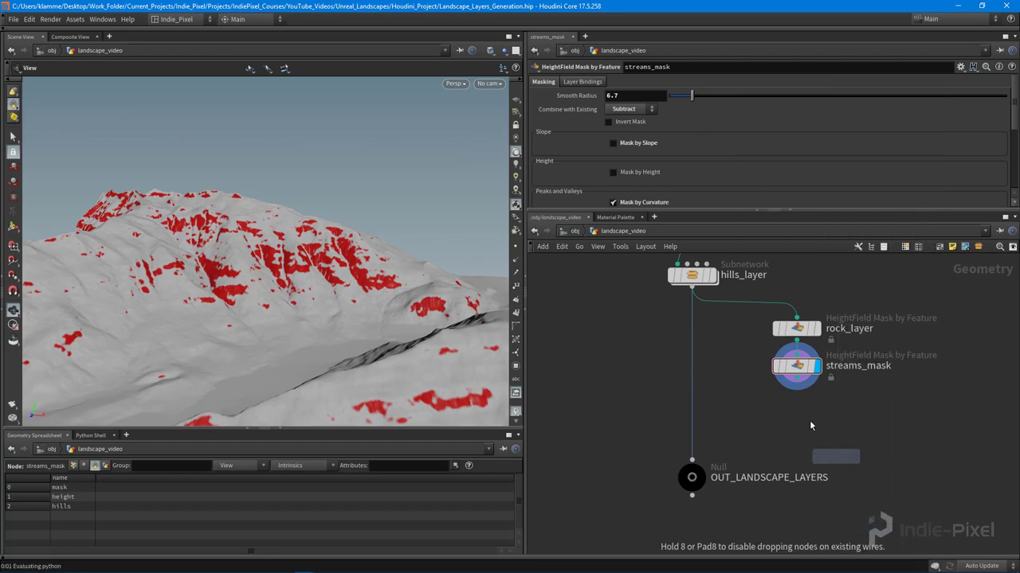
{"action": "scroll", "coordinate": [801, 415], "scroll_direction": "up", "scroll_amount": 3}
{"action": "left_click", "coordinate": [803, 423]}
{"action": "left_click_drag", "start_coordinate": [804, 368], "coordinate": [801, 412]}
{"action": "left_click", "coordinate": [702, 112]}
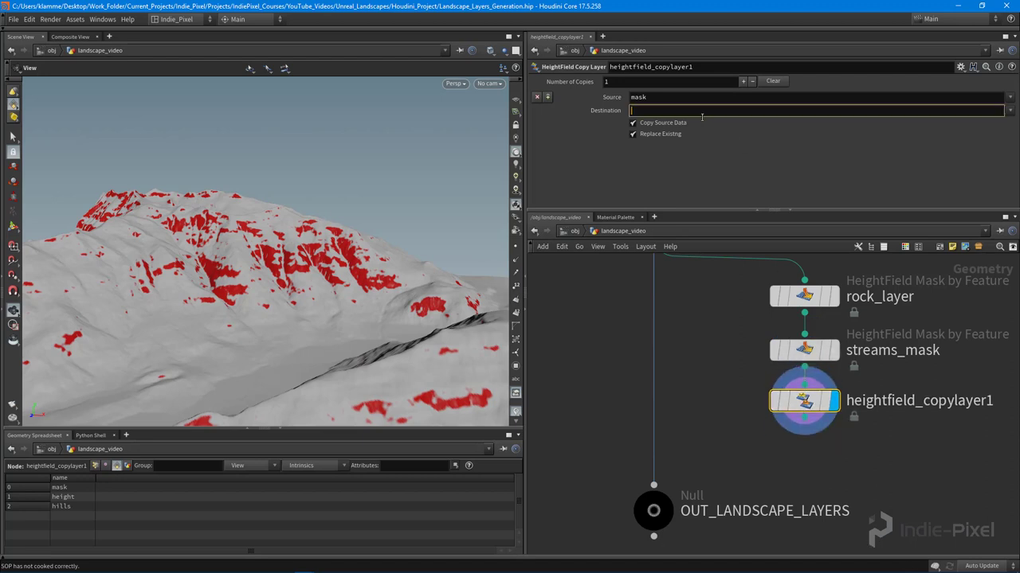
{"action": "key", "text": "Return"}
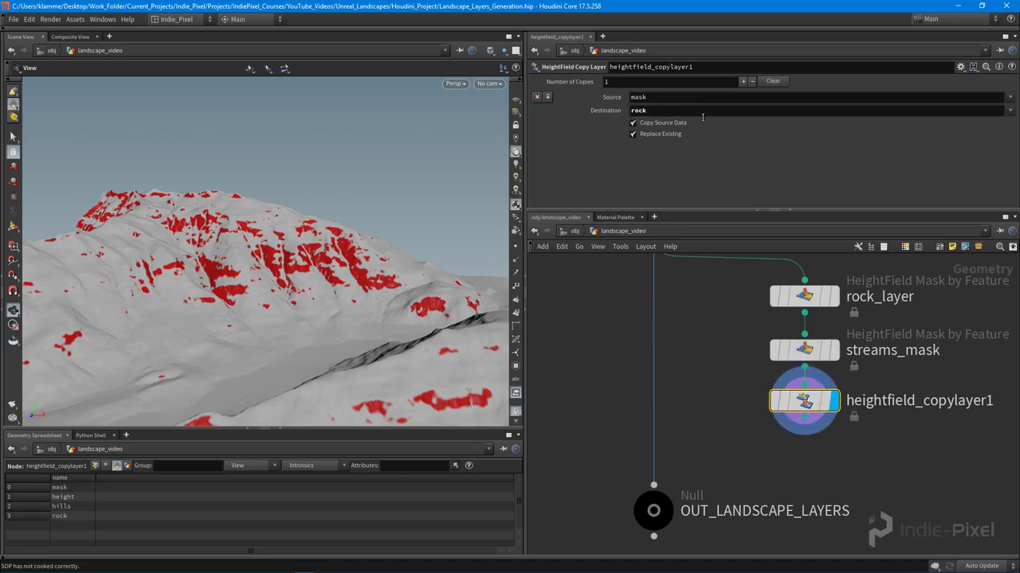
Collapse the three rock nodes into a rock_layer subnetwork feeding OUT_LANDSCAPE_LAYERS.
{"action": "mouse_move", "coordinate": [780, 381]}
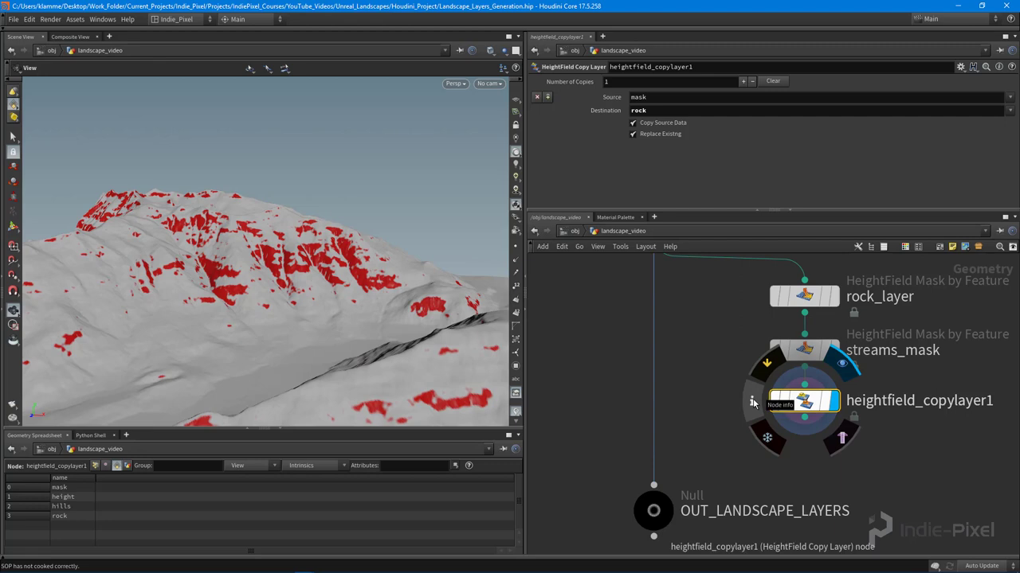
{"action": "left_click", "coordinate": [753, 403]}
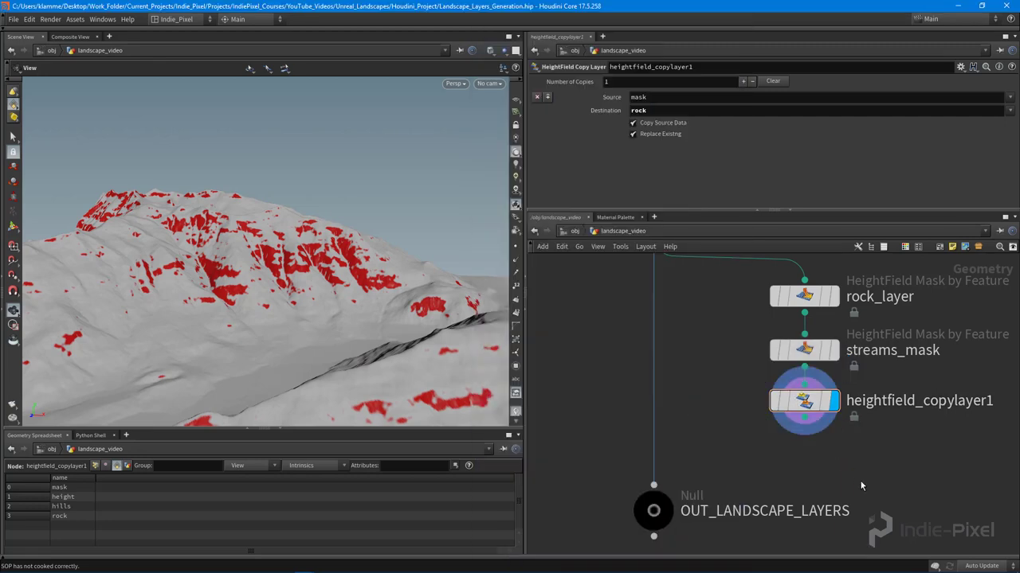
{"action": "scroll", "coordinate": [855, 405], "scroll_direction": "down", "scroll_amount": 4}
{"action": "left_click_drag", "start_coordinate": [722, 421], "coordinate": [874, 301]}
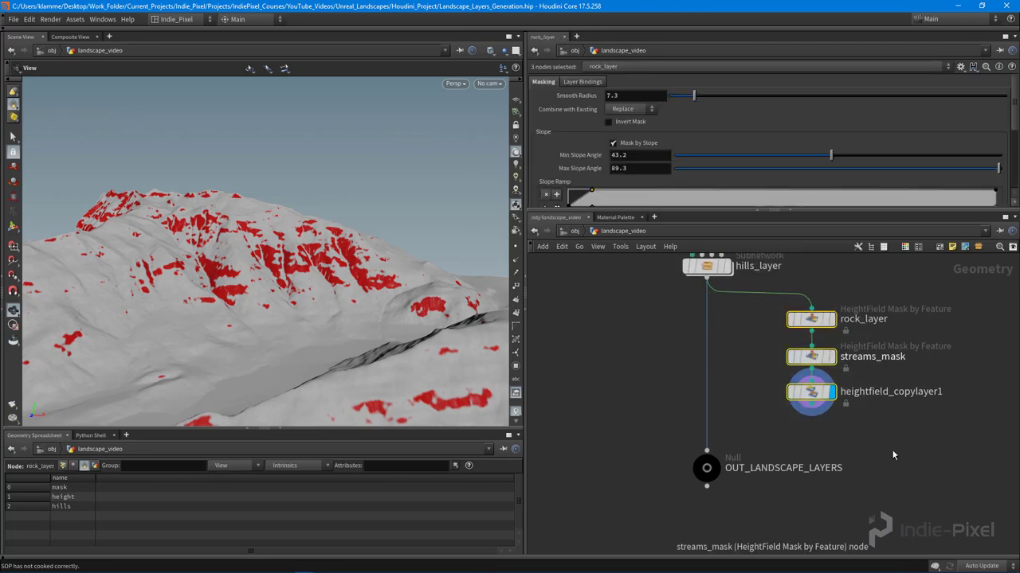
{"action": "key", "text": "shift+c"}
{"action": "double_click", "coordinate": [854, 334]}
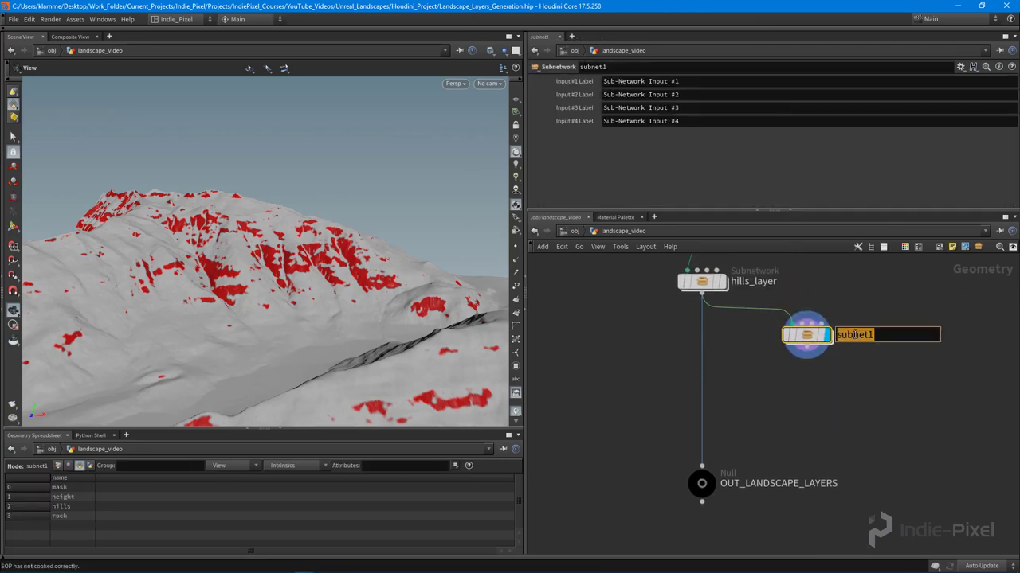
{"action": "type", "text": "rock_layer"}
{"action": "key", "text": "Return"}
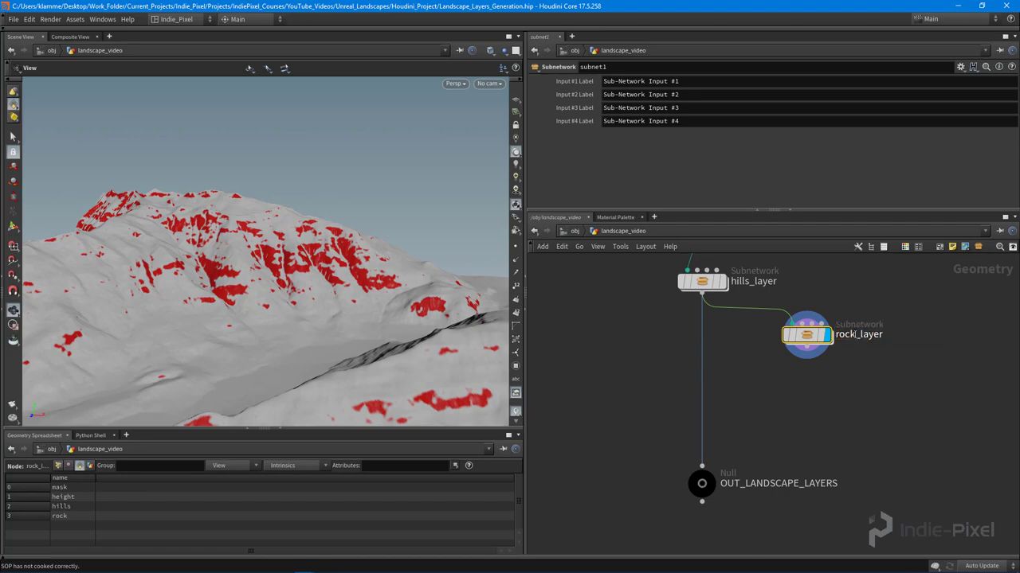
{"action": "left_click_drag", "start_coordinate": [702, 467], "coordinate": [706, 353]}
{"action": "scroll", "coordinate": [865, 398], "scroll_direction": "down", "scroll_amount": 3}
Inside cop2net1, refresh sopimport1's planes from SOP so it imports the rock plane.
{"action": "middle_click_drag", "start_coordinate": [668, 405], "coordinate": [717, 450]}
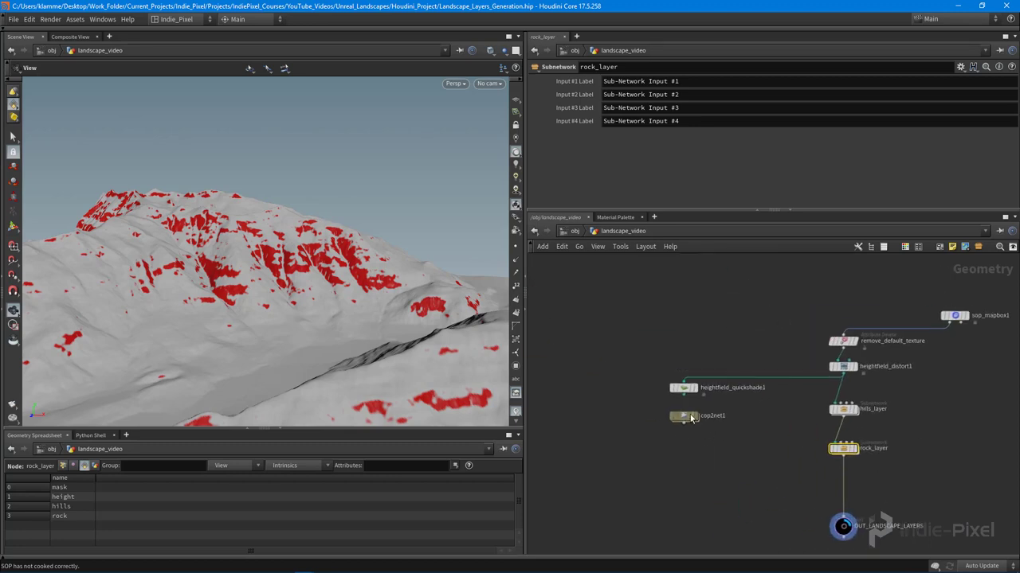
{"action": "scroll", "coordinate": [679, 444], "scroll_direction": "up", "scroll_amount": 4}
{"action": "left_click", "coordinate": [677, 444]}
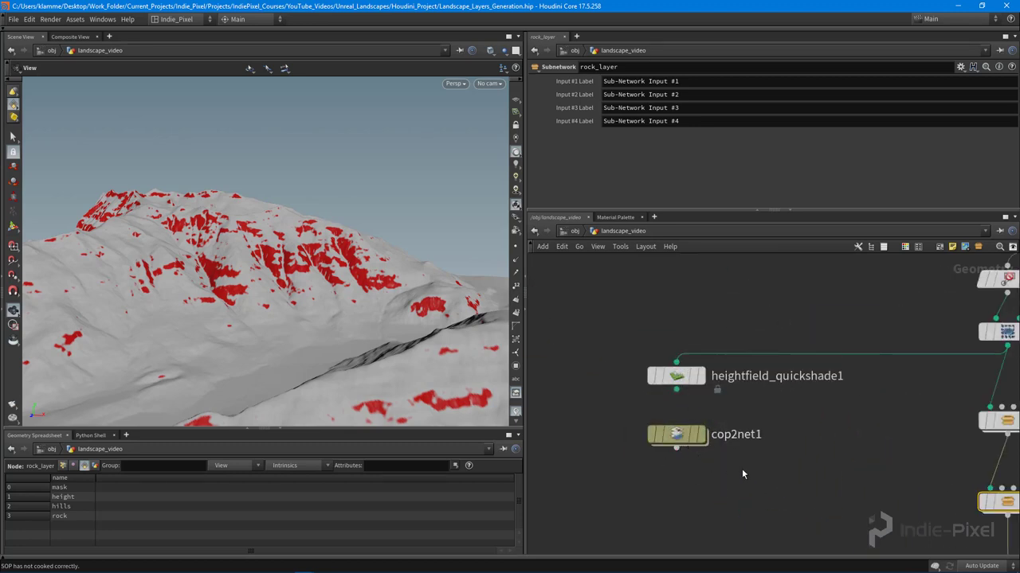
{"action": "key", "text": "i"}
{"action": "scroll", "coordinate": [834, 387], "scroll_direction": "up", "scroll_amount": 4}
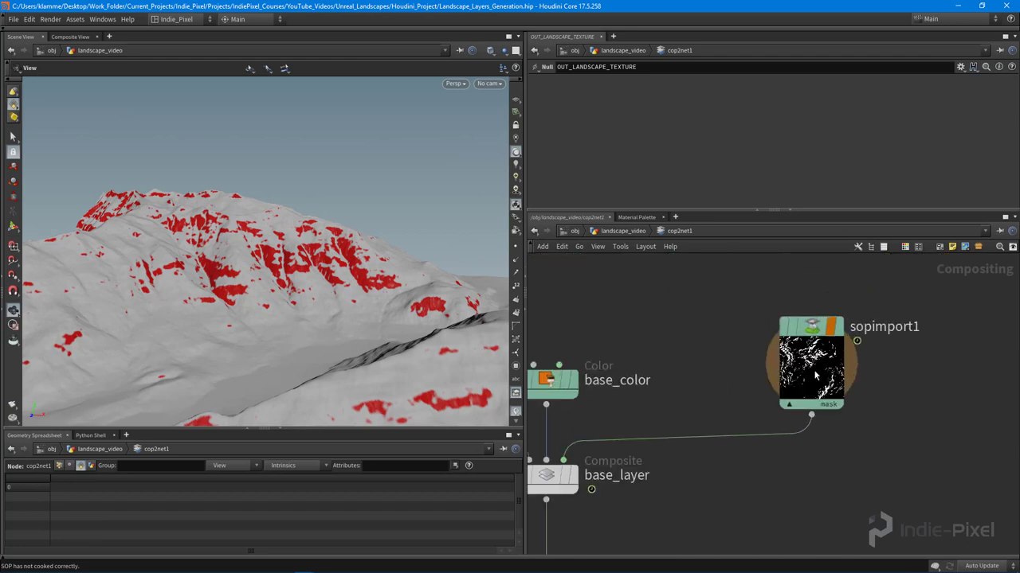
{"action": "left_click", "coordinate": [835, 387]}
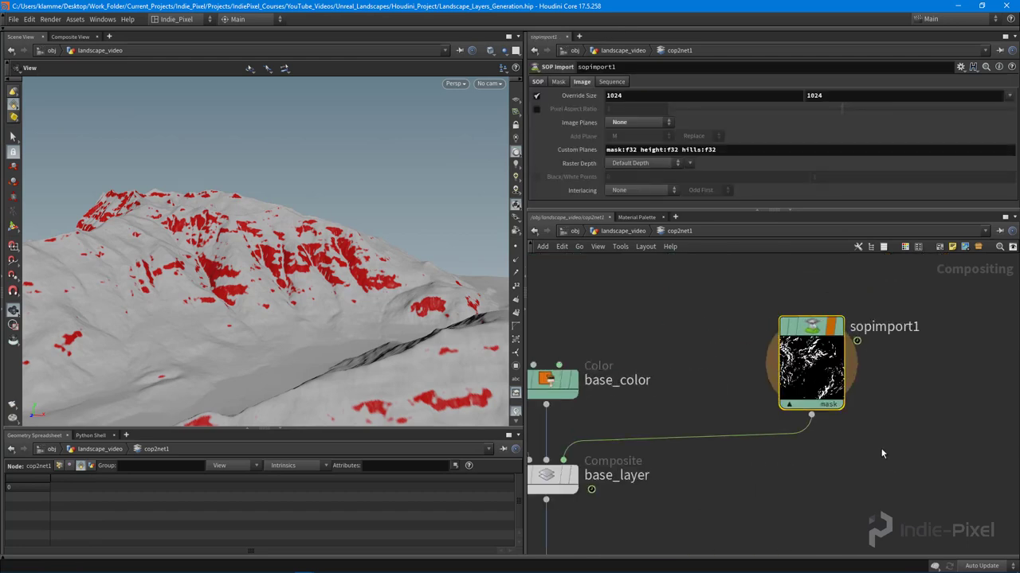
{"action": "left_click", "coordinate": [537, 82]}
{"action": "left_click", "coordinate": [631, 137]}
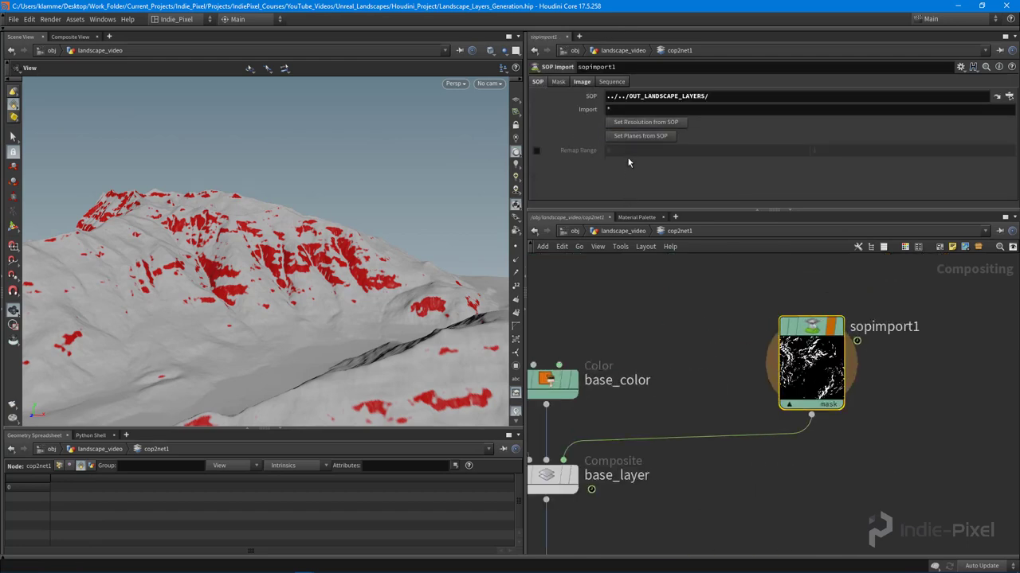
{"action": "left_click", "coordinate": [581, 82]}
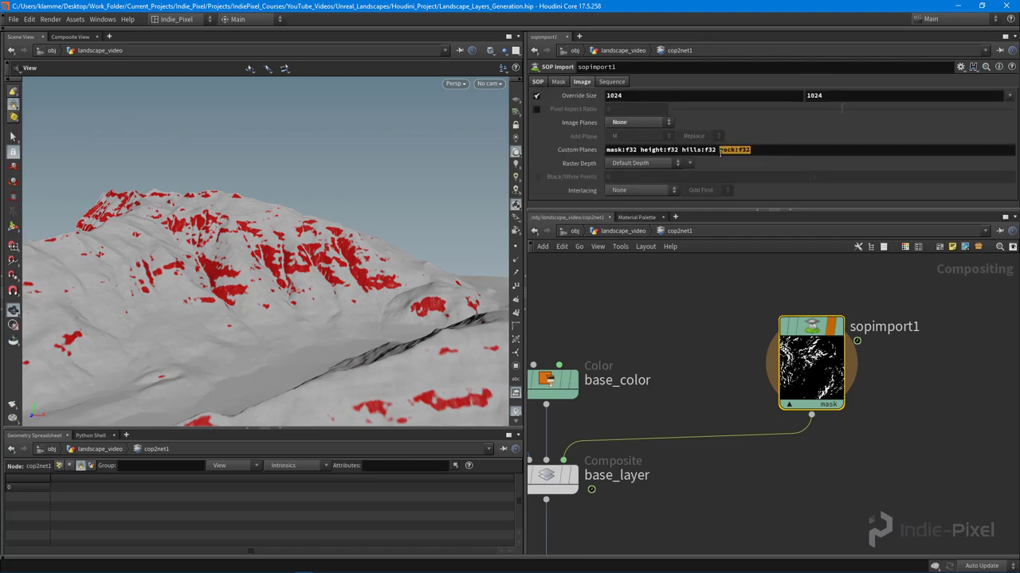
Move OUT_LANDSCAPE_TEXTURE down and duplicate the hills_color, base_color and base_layer nodes.
{"action": "scroll", "coordinate": [788, 398], "scroll_direction": "down", "scroll_amount": 4}
{"action": "scroll", "coordinate": [711, 390], "scroll_direction": "up", "scroll_amount": 2}
{"action": "left_click_drag", "start_coordinate": [712, 390], "coordinate": [712, 488]}
{"action": "middle_click_drag", "start_coordinate": [785, 350], "coordinate": [794, 430]}
{"action": "mouse_move", "coordinate": [613, 417]}
{"action": "left_mouse_down"}
{"action": "mouse_move", "coordinate": [766, 274]}
{"action": "mouse_move", "coordinate": [767, 311]}
{"action": "left_mouse_up"}
{"action": "key", "text": "ctrl+v"}
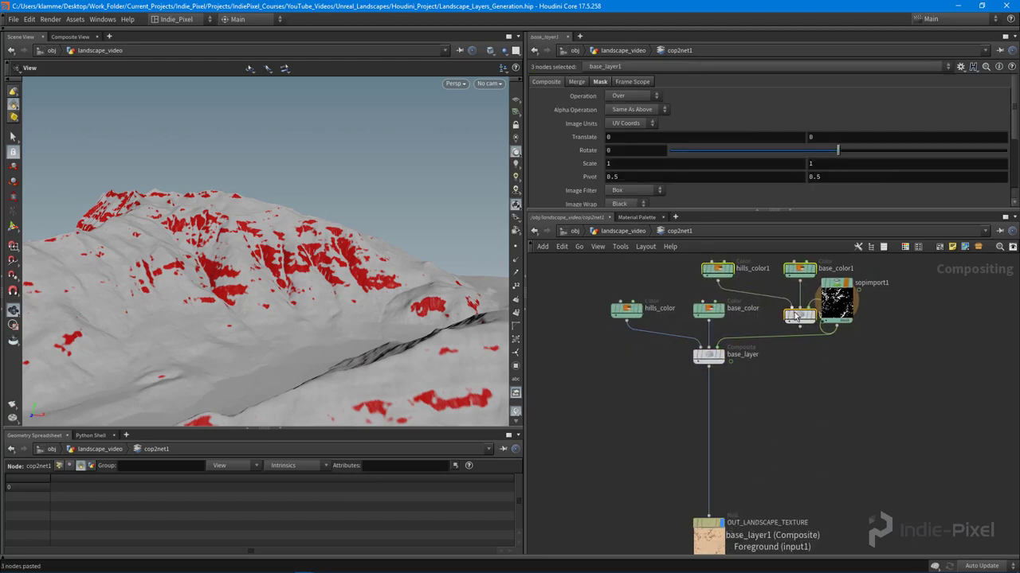
Place the pasted base_layer1 composite and delete the leftover base_color1 node.
{"action": "left_click", "coordinate": [740, 431]}
{"action": "double_click", "coordinate": [783, 435]}
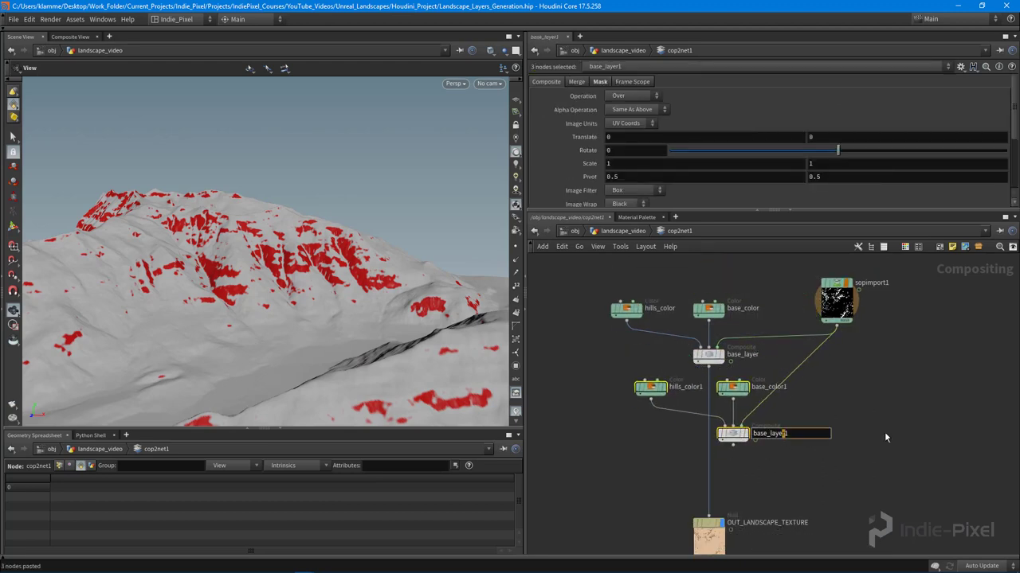
{"action": "key", "text": "Return"}
{"action": "scroll", "coordinate": [794, 399], "scroll_direction": "up", "scroll_amount": 3}
{"action": "left_click", "coordinate": [689, 384]}
{"action": "key", "text": "Delete"}
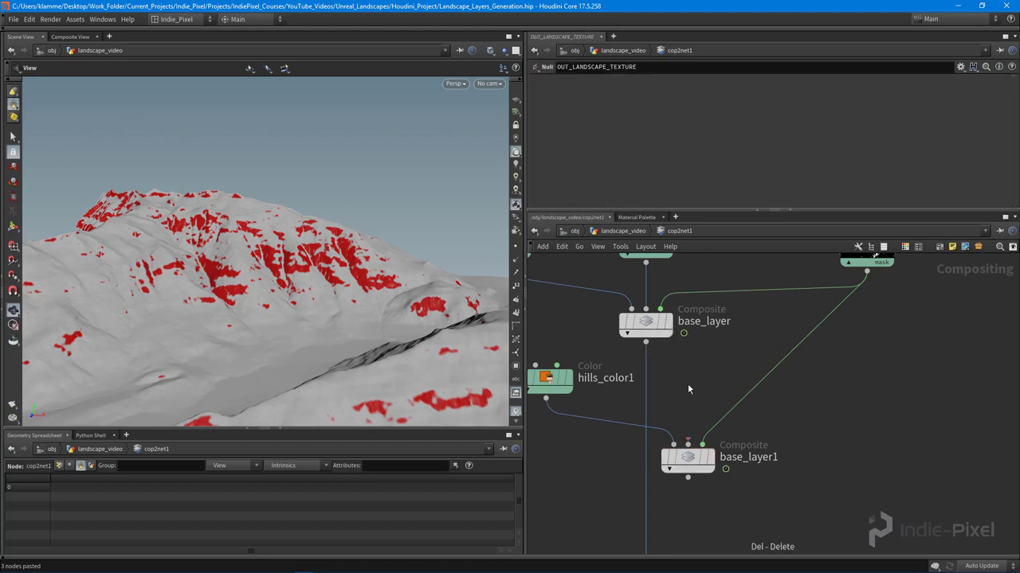
Wire base_layer into base_layer1 and base_layer1 into OUT_LANDSCAPE_TEXTURE.
{"action": "left_click", "coordinate": [645, 342]}
{"action": "left_click", "coordinate": [674, 443]}
{"action": "middle_click_drag", "start_coordinate": [771, 475], "coordinate": [796, 332]}
{"action": "left_click", "coordinate": [712, 335]}
{"action": "left_click", "coordinate": [660, 478]}
{"action": "middle_click_drag", "start_coordinate": [753, 362], "coordinate": [759, 402]}
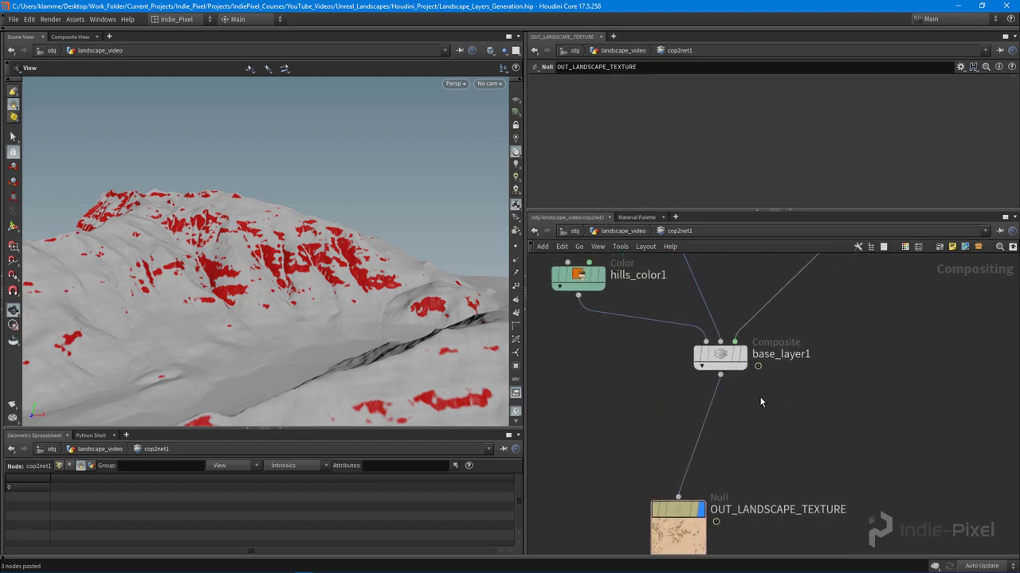
{"action": "left_click_drag", "start_coordinate": [720, 356], "coordinate": [678, 356]}
{"action": "key", "text": "h"}
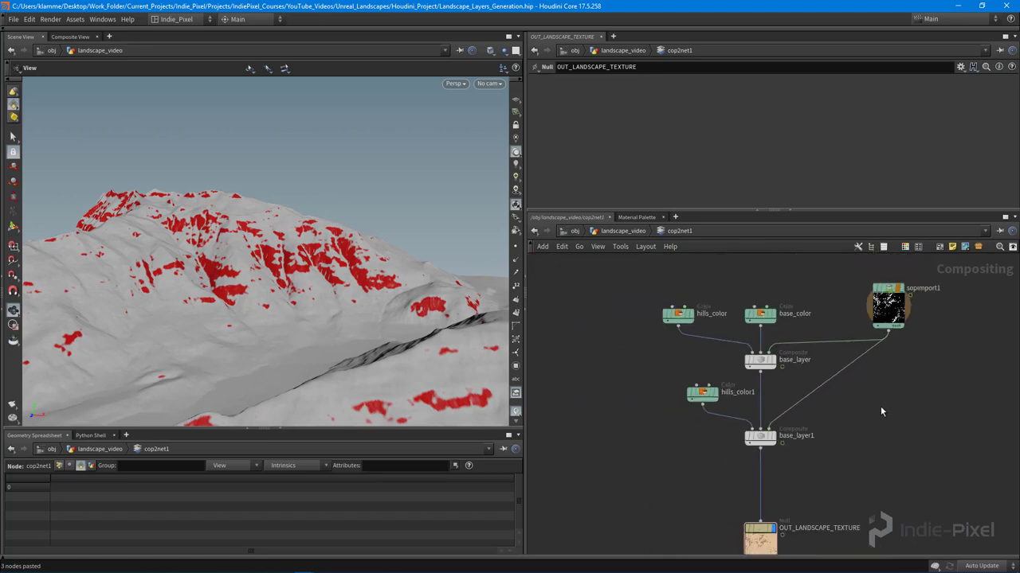
Rename the copied hills_color1 node to rock_color and tidy the colour nodes.
{"action": "scroll", "coordinate": [701, 409], "scroll_direction": "up", "scroll_amount": 3}
{"action": "left_click_drag", "start_coordinate": [736, 388], "coordinate": [713, 389]}
{"action": "double_click", "coordinate": [711, 388]}
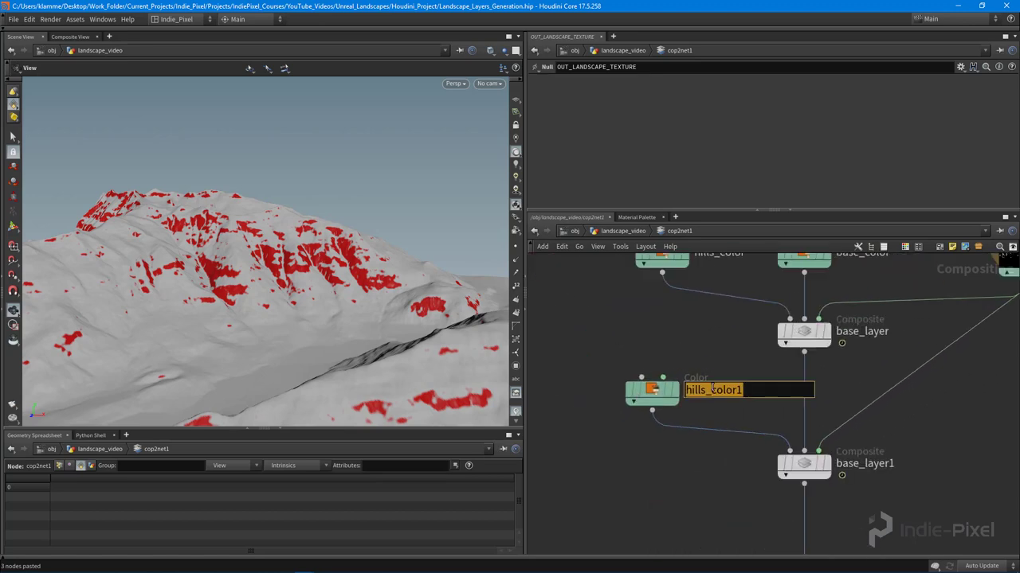
{"action": "type", "text": "rock_colo"}
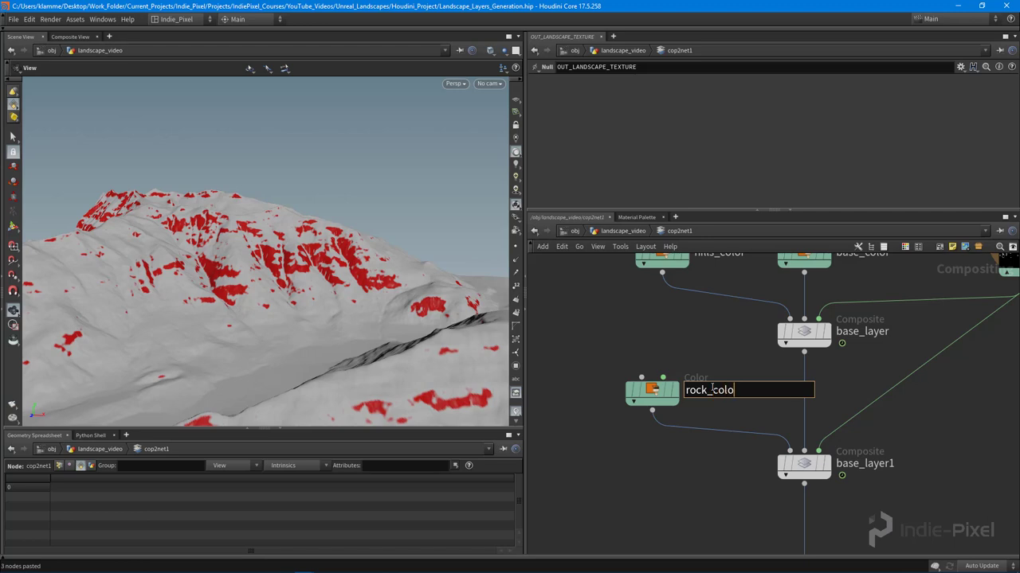
{"action": "type", "text": "r"}
{"action": "key", "text": "Return"}
{"action": "left_click_drag", "start_coordinate": [651, 390], "coordinate": [658, 400]}
{"action": "middle_click_drag", "start_coordinate": [665, 266], "coordinate": [676, 316]}
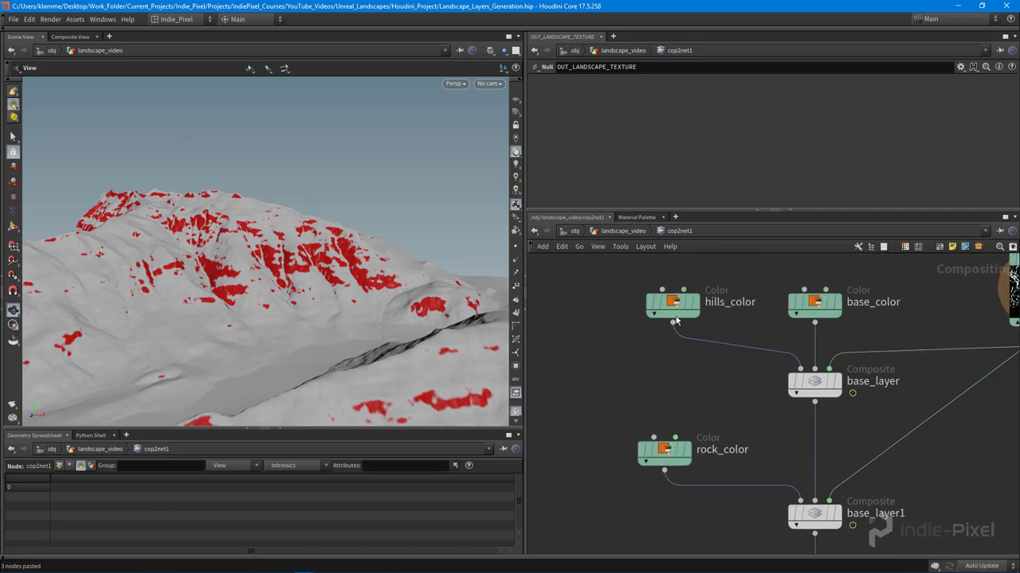
{"action": "left_click_drag", "start_coordinate": [675, 317], "coordinate": [666, 327]}
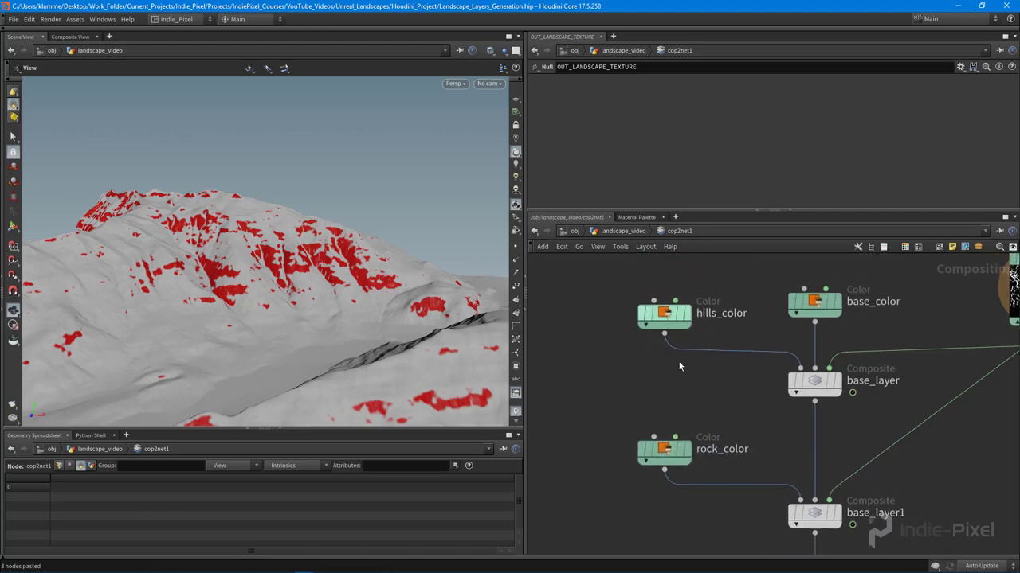
{"action": "key", "text": "h"}
Arrange rock_color and base_layer1, save the scene, and view the composited texture image.
{"action": "left_click_drag", "start_coordinate": [660, 472], "coordinate": [933, 375]}
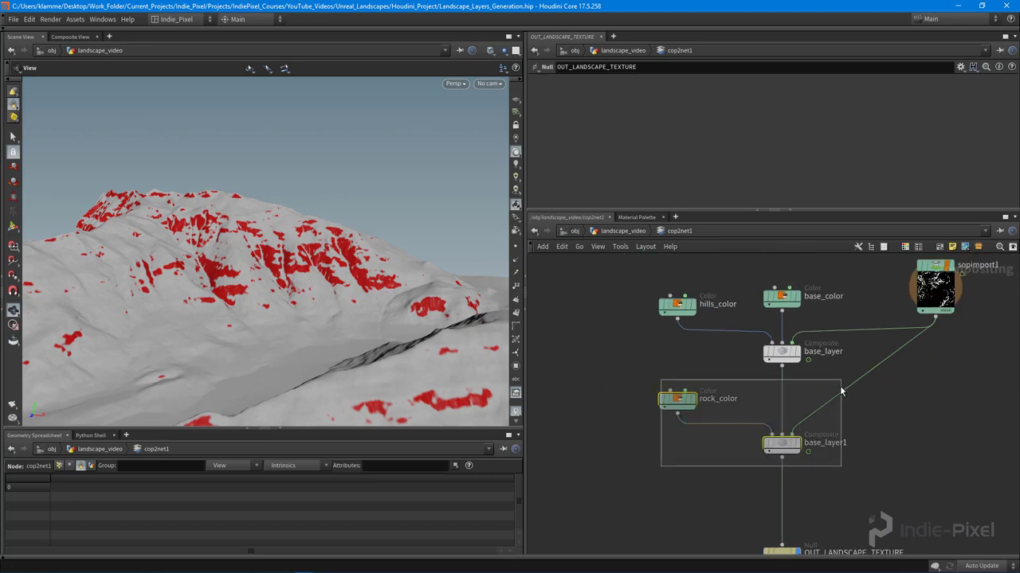
{"action": "middle_click_drag", "start_coordinate": [860, 433], "coordinate": [822, 412]}
{"action": "left_click", "coordinate": [642, 383]}
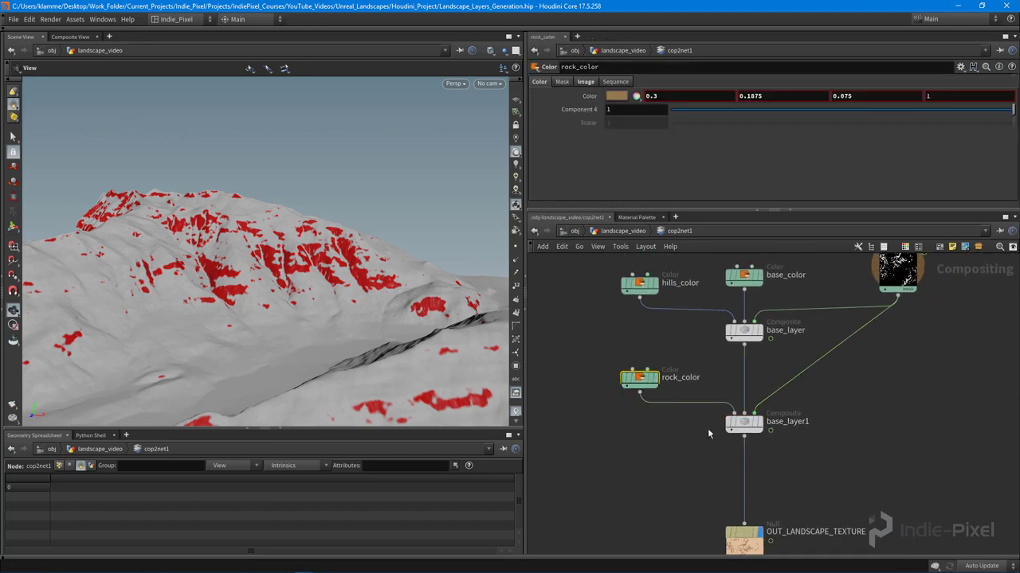
{"action": "middle_click_drag", "start_coordinate": [750, 557], "coordinate": [746, 514]}
{"action": "left_click", "coordinate": [745, 514]}
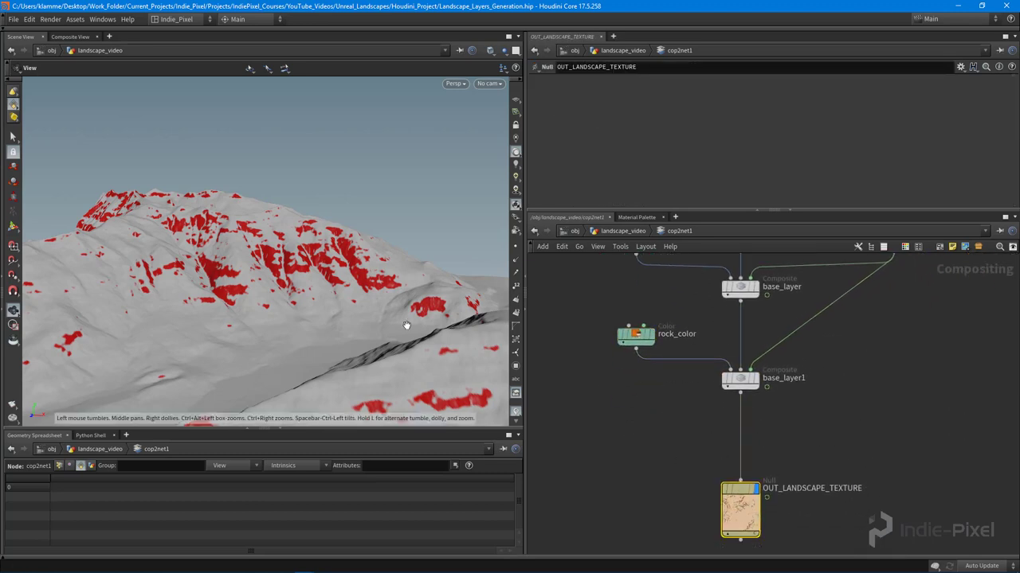
{"action": "left_click_drag", "start_coordinate": [338, 282], "coordinate": [323, 280]}
{"action": "key", "text": "ctrl+s"}
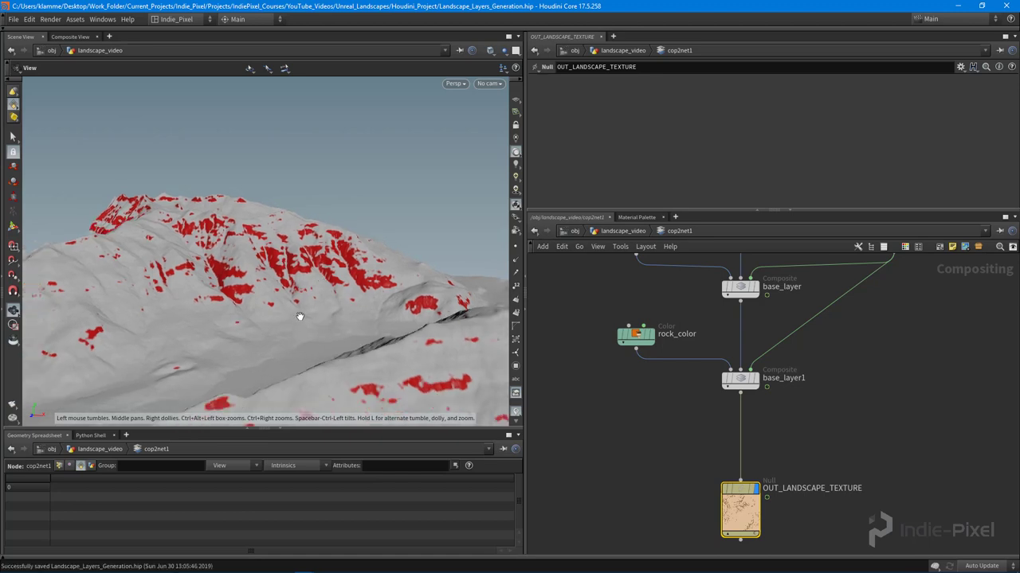
{"action": "left_click", "coordinate": [70, 37]}
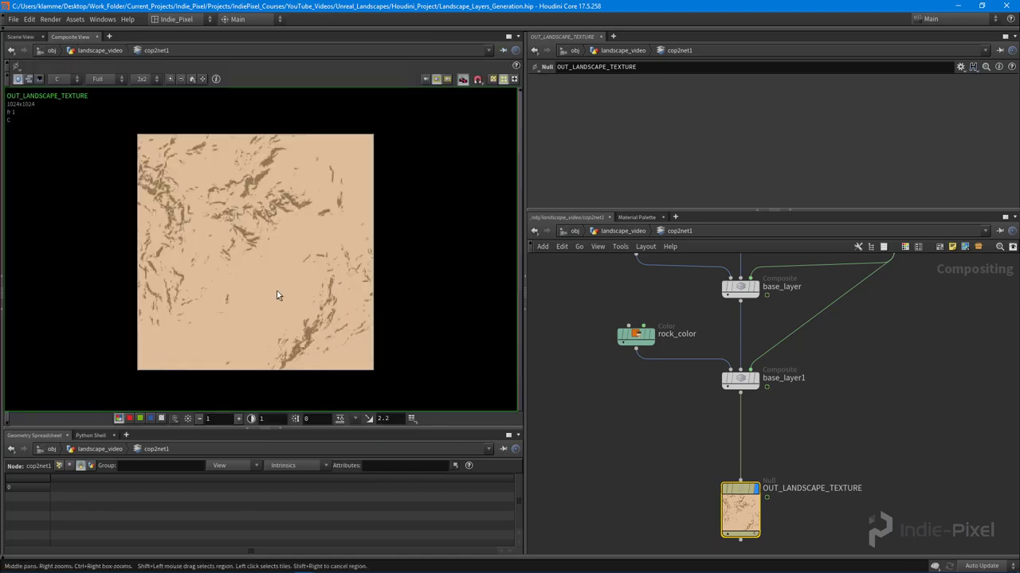
Rename base_layer1 to rock_layer.
{"action": "scroll", "coordinate": [196, 202], "scroll_direction": "up", "scroll_amount": 5}
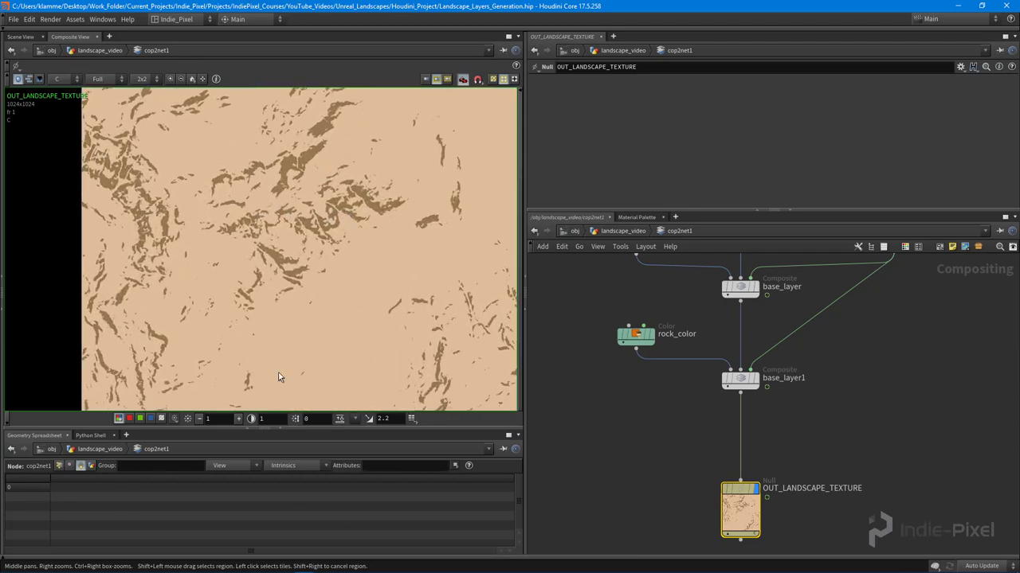
{"action": "scroll", "coordinate": [898, 399], "scroll_direction": "down", "scroll_amount": 3}
{"action": "scroll", "coordinate": [724, 431], "scroll_direction": "up", "scroll_amount": 4}
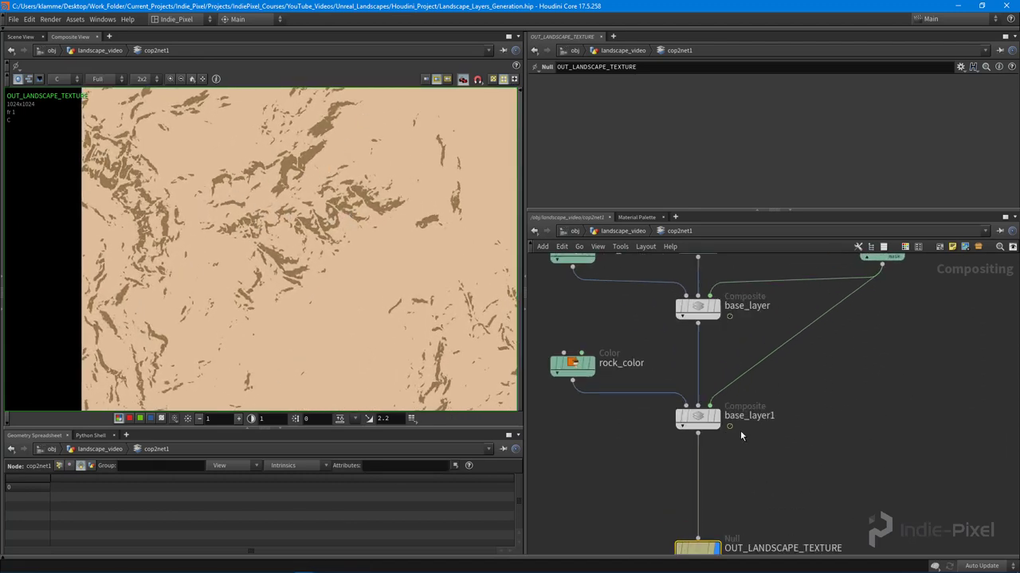
{"action": "left_click", "coordinate": [698, 416]}
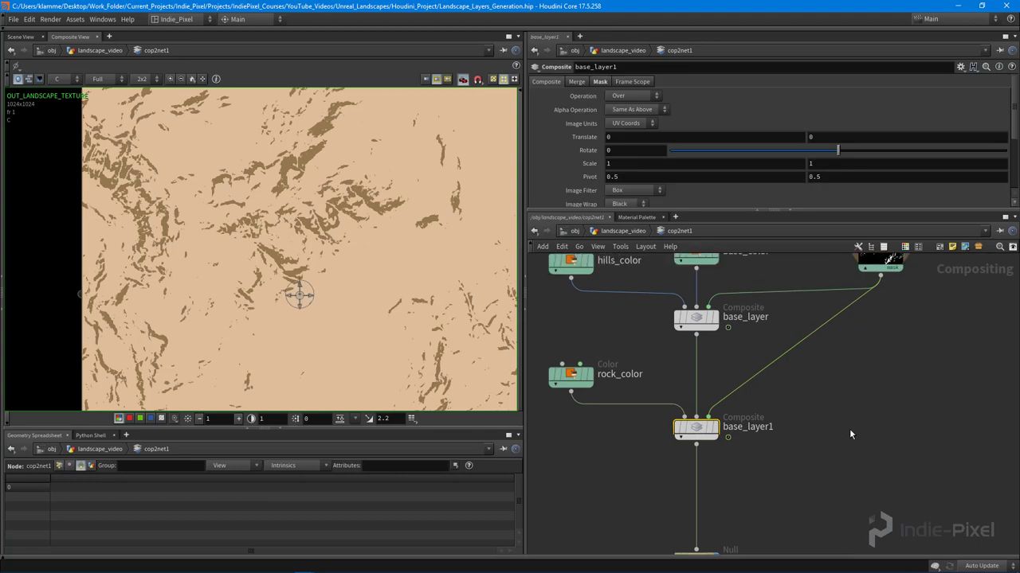
{"action": "left_click", "coordinate": [719, 438]}
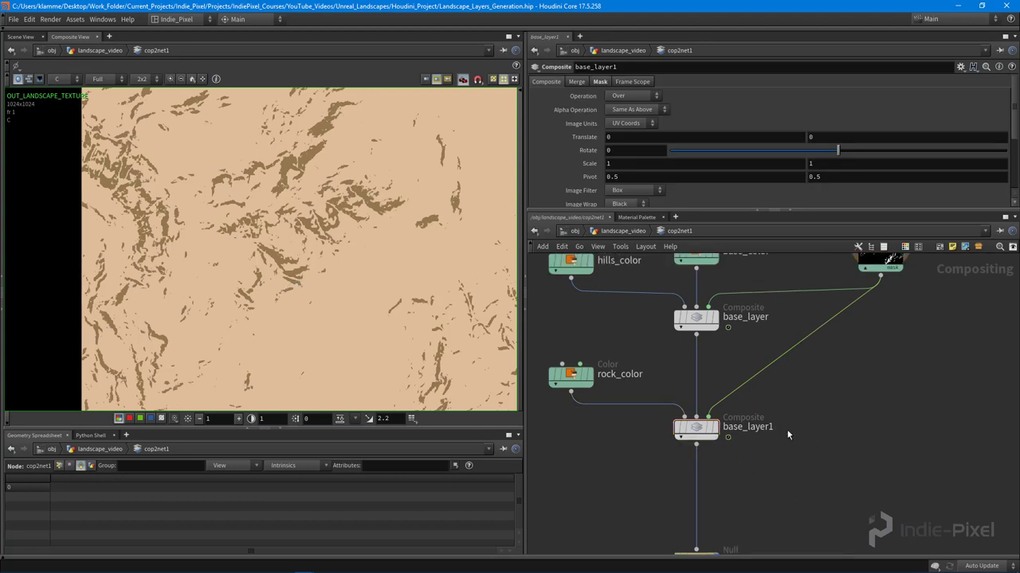
{"action": "double_click", "coordinate": [759, 429]}
{"action": "type", "text": "rock_layer"}
{"action": "key", "text": "Return"}
Set rock_layer's Operation Mask to the rock layer.
{"action": "left_click", "coordinate": [713, 431]}
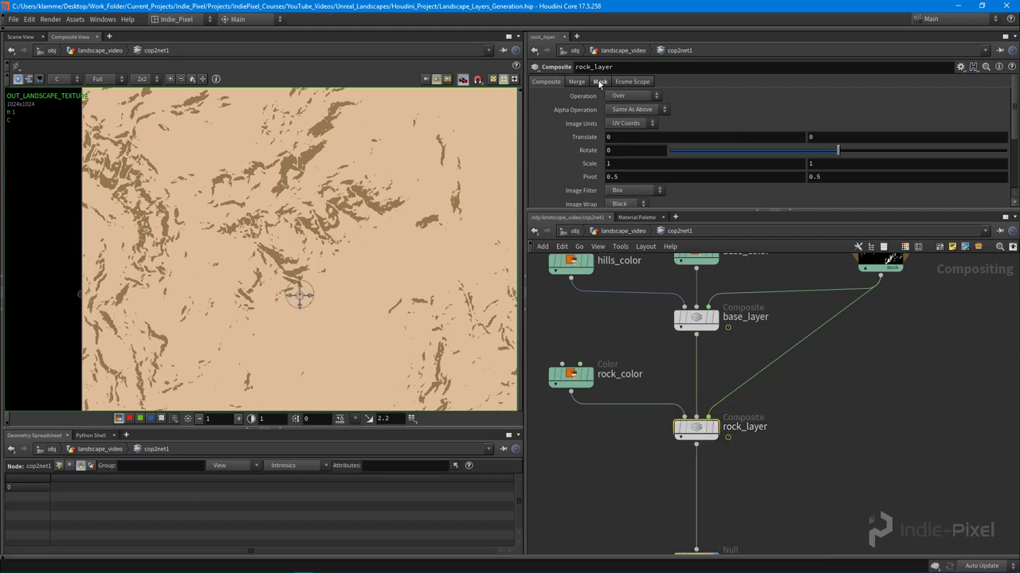
{"action": "left_click", "coordinate": [600, 83]}
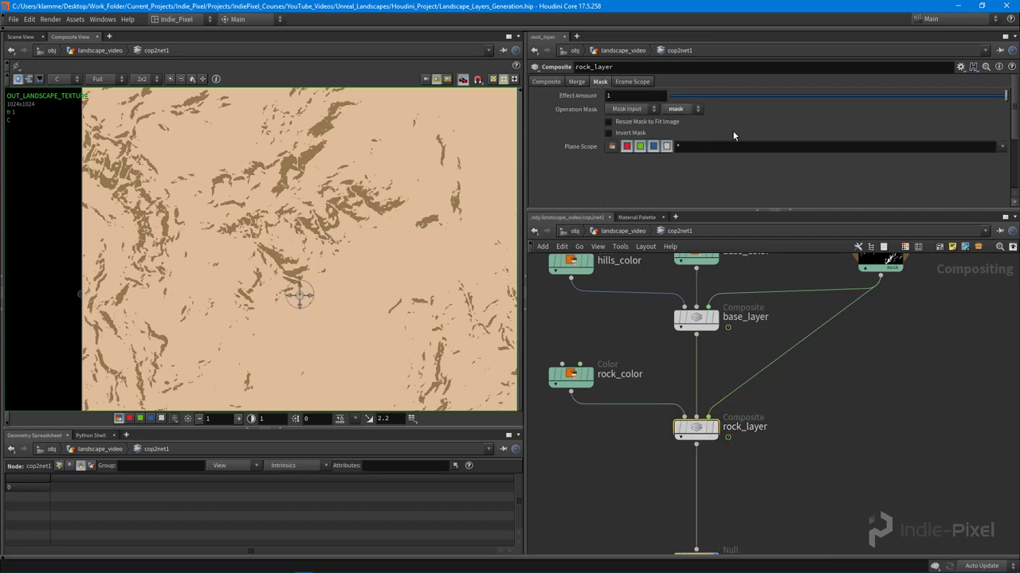
{"action": "left_click", "coordinate": [695, 111]}
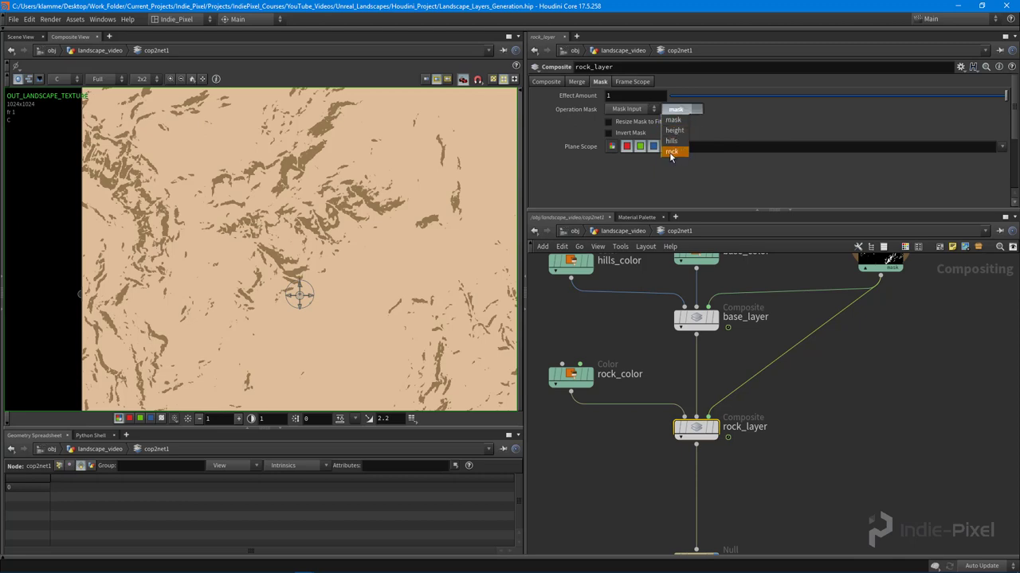
{"action": "left_click", "coordinate": [676, 152]}
Set base_layer's Operation Mask to the hills layer.
{"action": "middle_click_drag", "start_coordinate": [814, 369], "coordinate": [841, 439]}
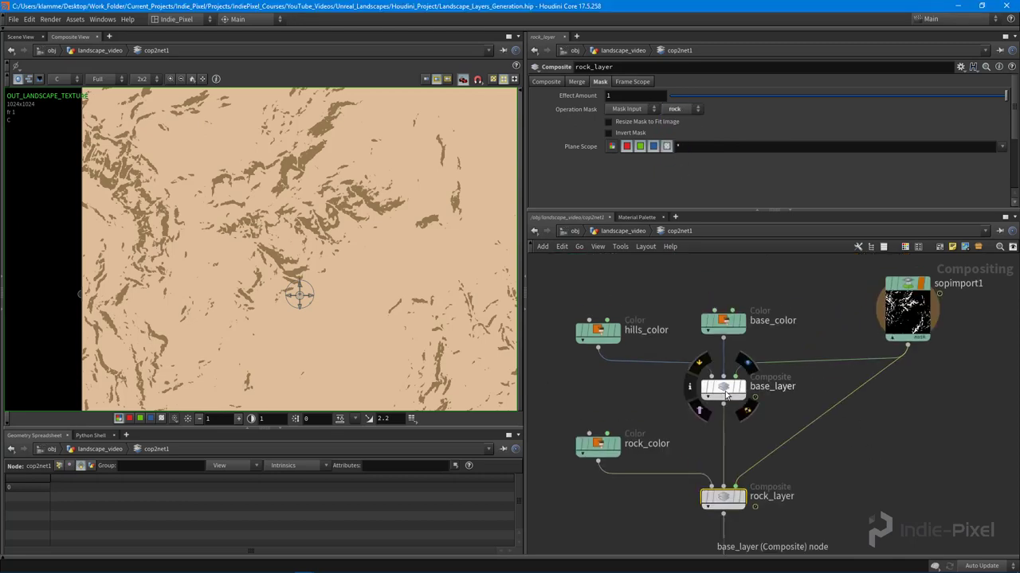
{"action": "left_click", "coordinate": [723, 388]}
{"action": "left_click", "coordinate": [602, 82]}
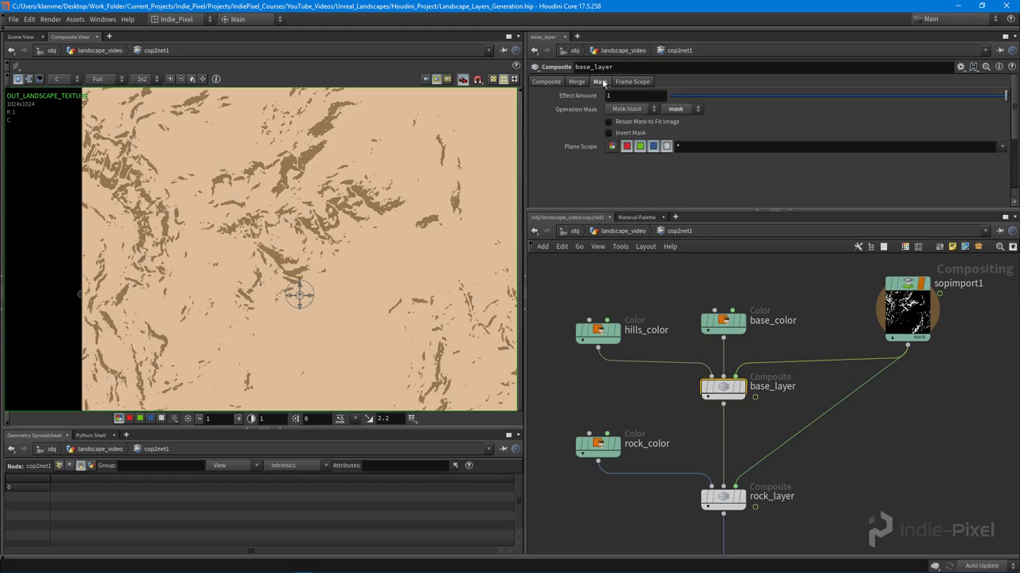
{"action": "left_click", "coordinate": [687, 113]}
{"action": "left_click", "coordinate": [677, 139]}
Display rock_layer's result and route its mask wire through a corner dot.
{"action": "middle_click_drag", "start_coordinate": [842, 460], "coordinate": [842, 406]}
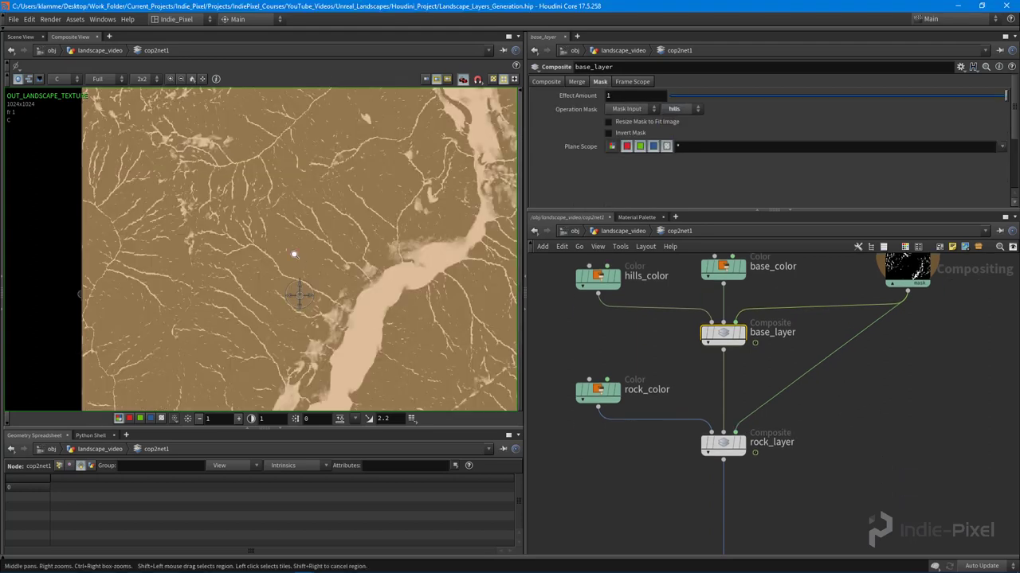
{"action": "scroll", "coordinate": [294, 254], "scroll_direction": "down", "scroll_amount": 2}
{"action": "left_click", "coordinate": [740, 443]}
{"action": "left_click", "coordinate": [702, 441]}
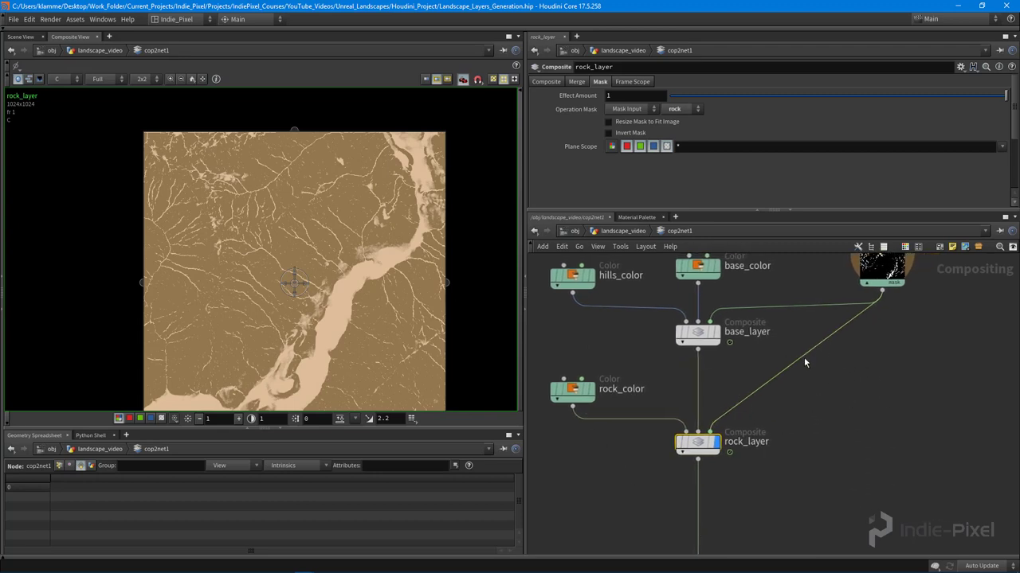
{"action": "left_click_drag", "start_coordinate": [806, 355], "coordinate": [882, 423], "text": "alt"}
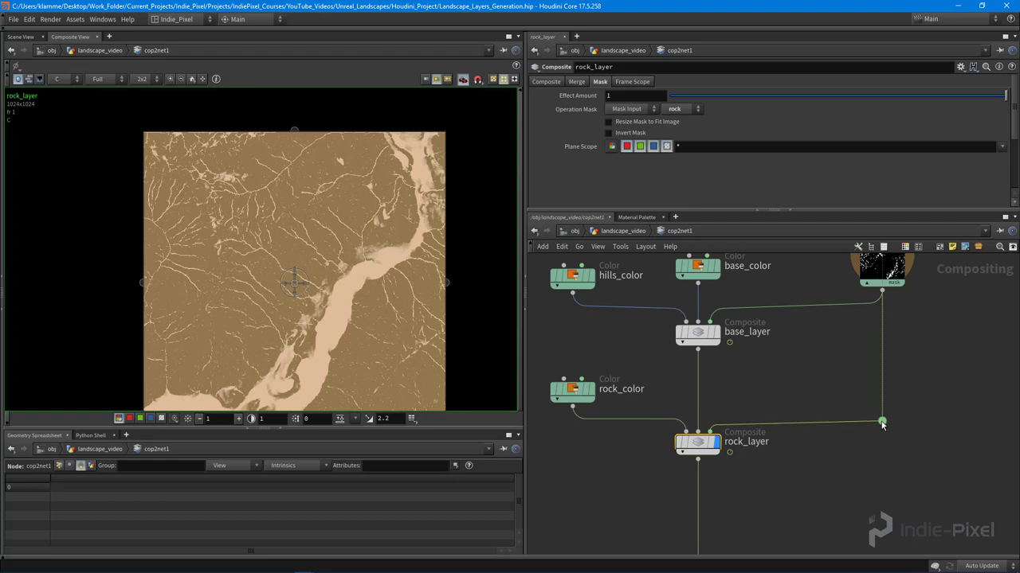
{"action": "scroll", "coordinate": [876, 406], "scroll_direction": "down", "scroll_amount": 5}
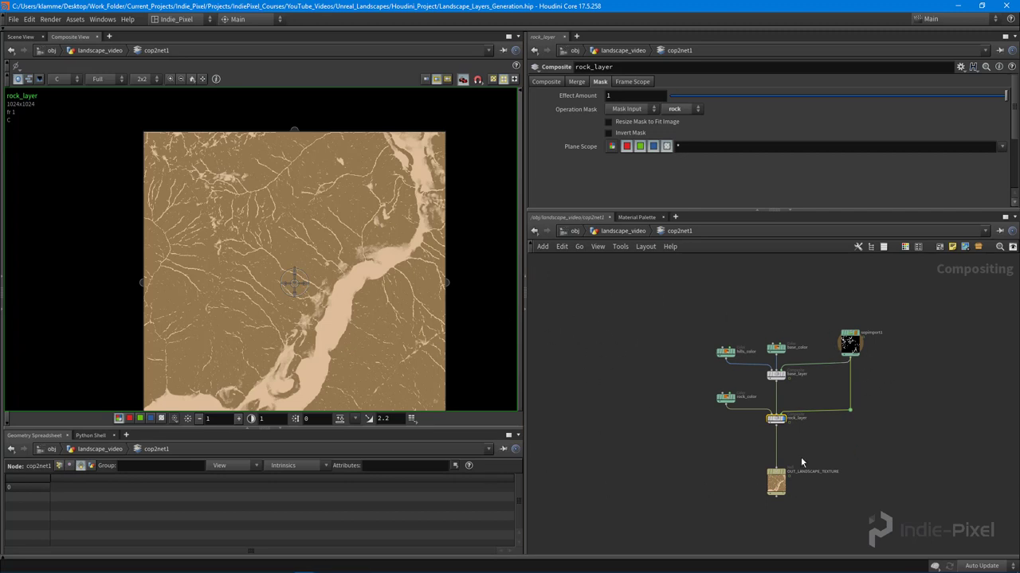
{"action": "scroll", "coordinate": [748, 374], "scroll_direction": "up", "scroll_amount": 3}
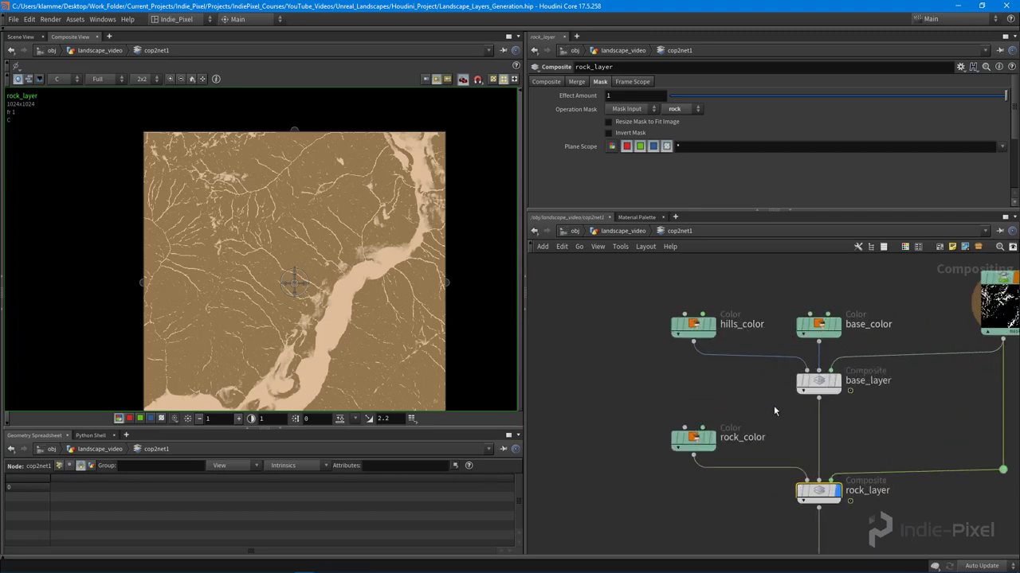
Make rock_color a darker greyish brown (0.173, 0.140043, 0.107087).
{"action": "left_click", "coordinate": [691, 392]}
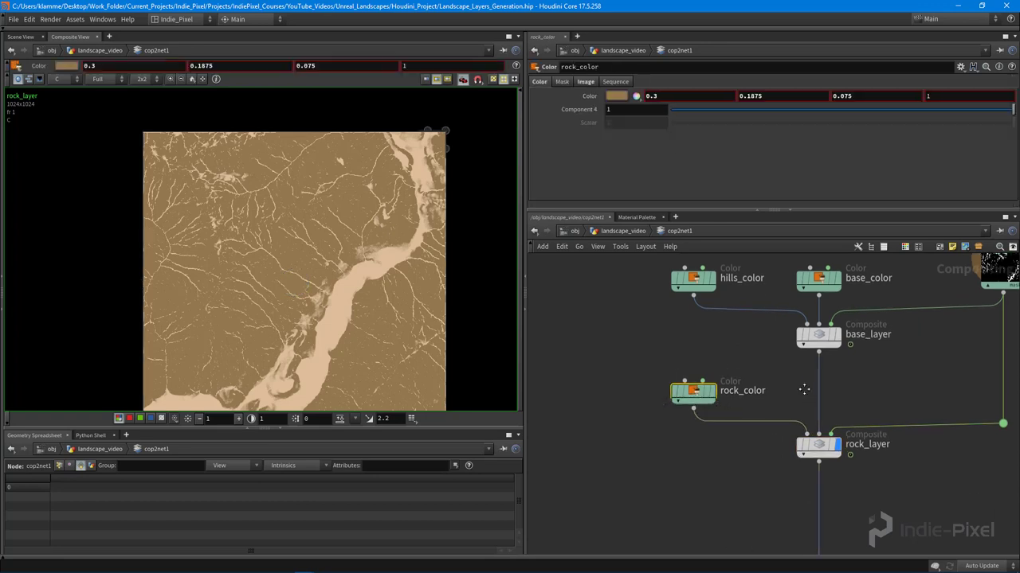
{"action": "middle_click_drag", "start_coordinate": [804, 389], "coordinate": [768, 387]}
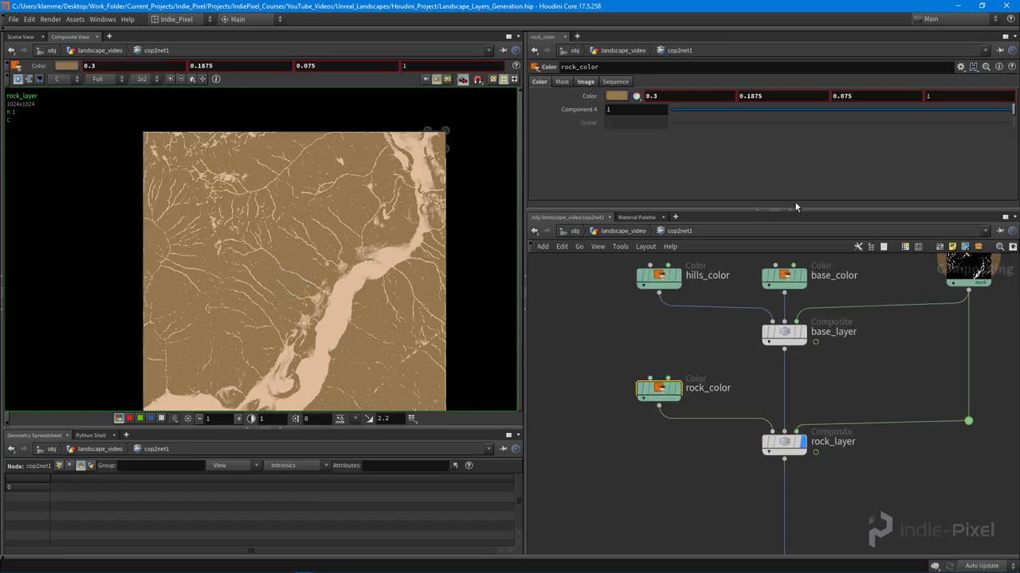
{"action": "left_click", "coordinate": [618, 96]}
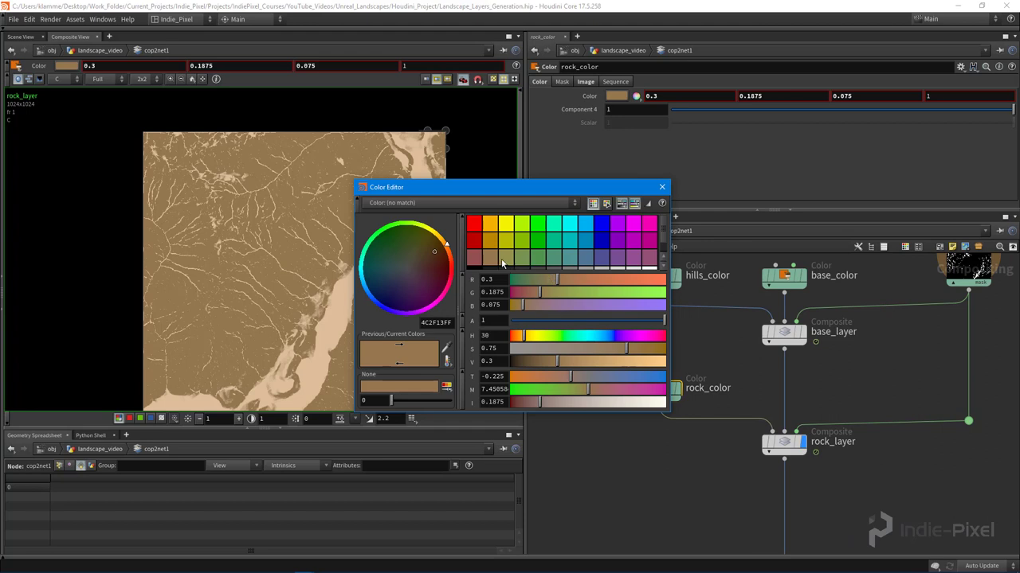
{"action": "left_click_drag", "start_coordinate": [569, 187], "coordinate": [580, 157]}
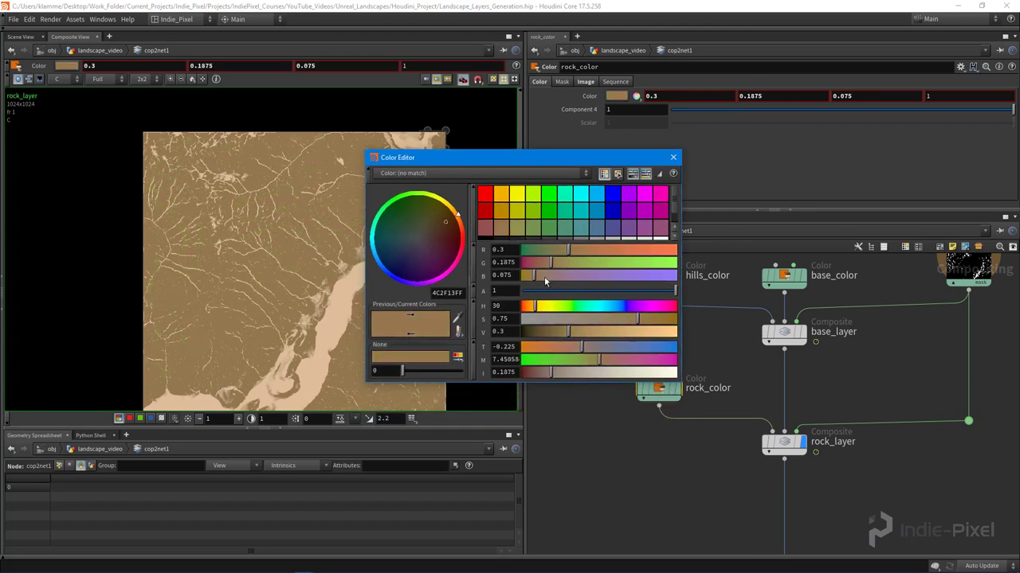
{"action": "left_click_drag", "start_coordinate": [606, 322], "coordinate": [577, 319]}
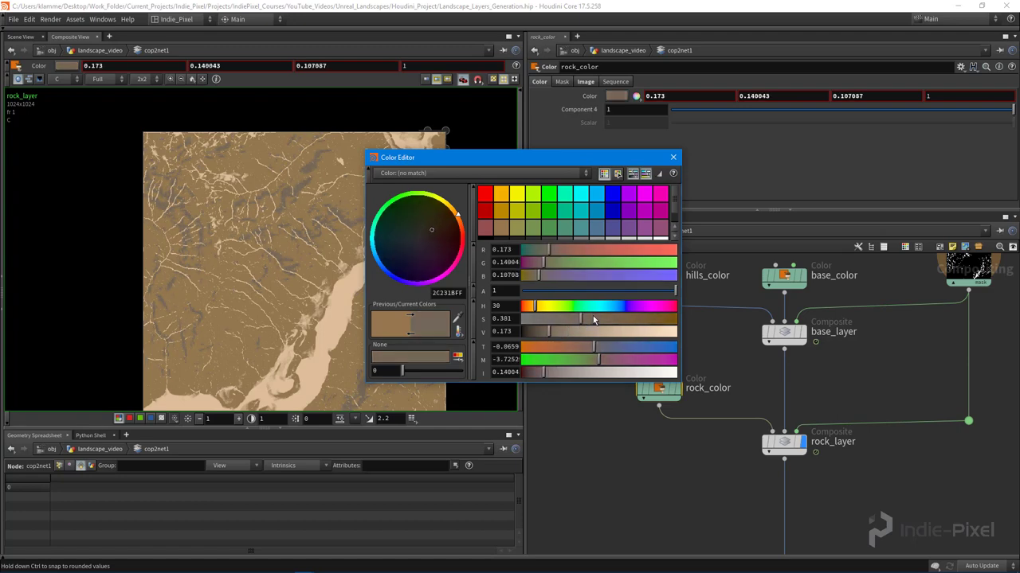
{"action": "left_click", "coordinate": [672, 158]}
Save the project and bring the OUT_LANDSCAPE_TEXTURE null into view.
{"action": "middle_click_drag", "start_coordinate": [290, 293], "coordinate": [271, 266]}
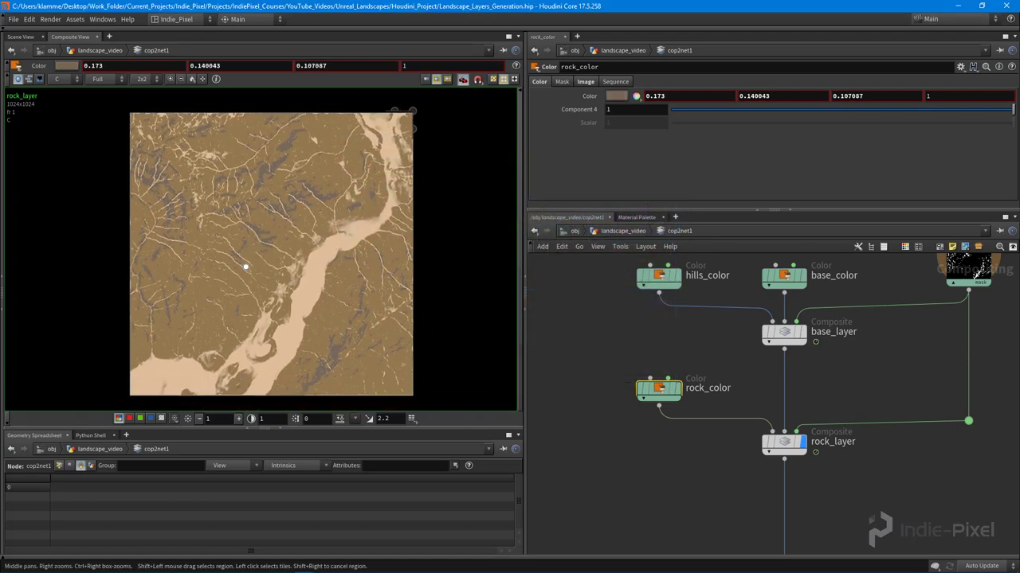
{"action": "key", "text": "ctrl+s"}
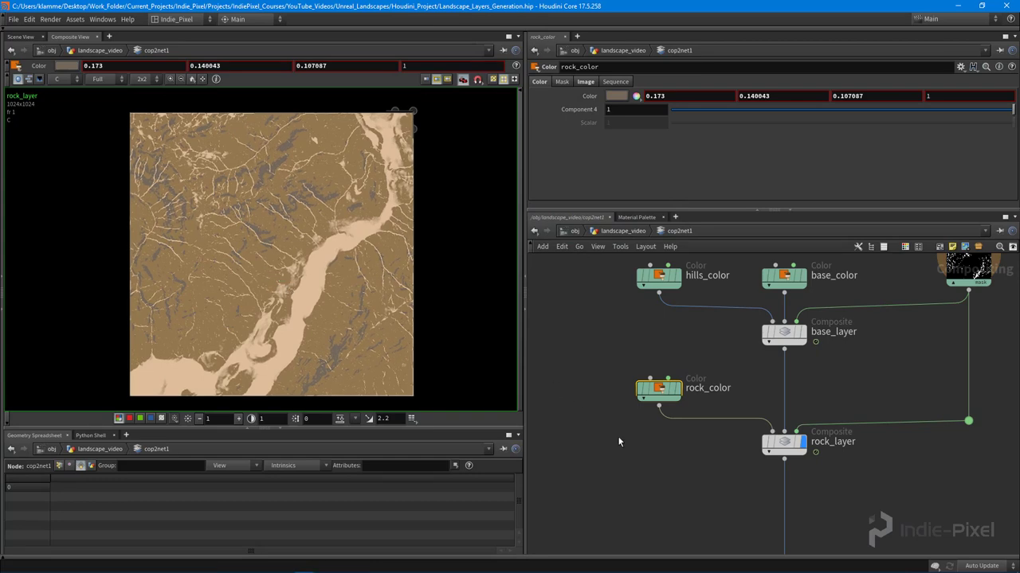
{"action": "middle_click_drag", "start_coordinate": [617, 436], "coordinate": [621, 336]}
{"action": "scroll", "coordinate": [621, 335], "scroll_direction": "down", "scroll_amount": 3}
{"action": "scroll", "coordinate": [628, 357], "scroll_direction": "up", "scroll_amount": 3}
Display OUT_LANDSCAPE_TEXTURE and inspect the sopimport1 node's settings.
{"action": "left_click", "coordinate": [709, 403]}
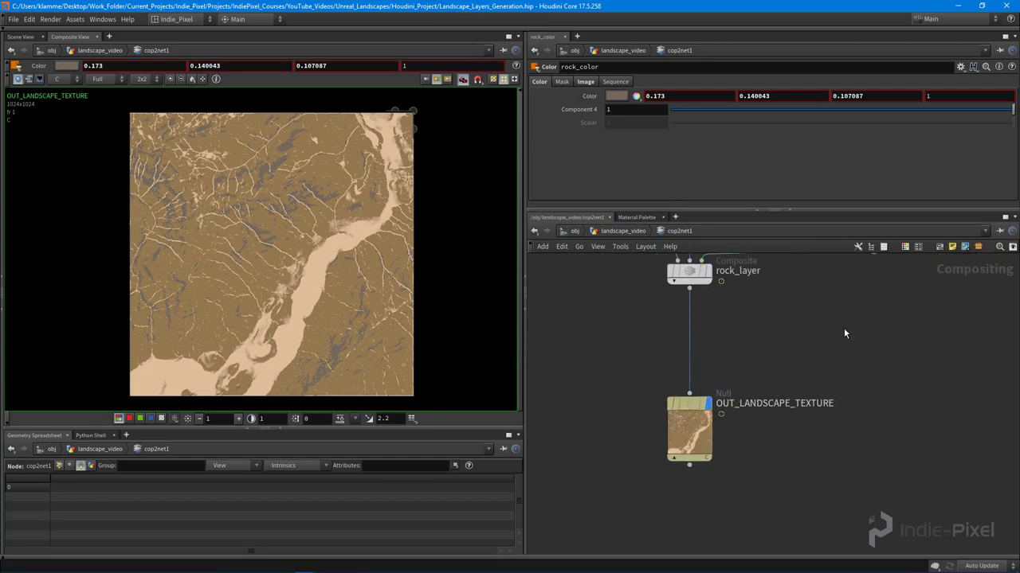
{"action": "scroll", "coordinate": [845, 328], "scroll_direction": "down", "scroll_amount": 5}
{"action": "left_click", "coordinate": [862, 302]}
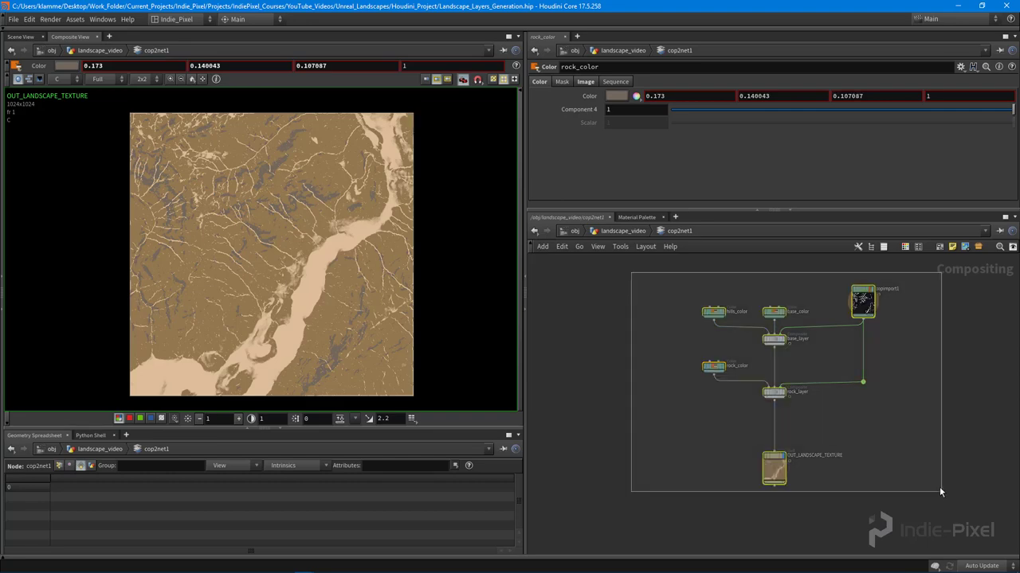
Show the terrain shaded by heightfield_quickshade1 in the landscape_video scene and orbit around it.
{"action": "left_click", "coordinate": [21, 38]}
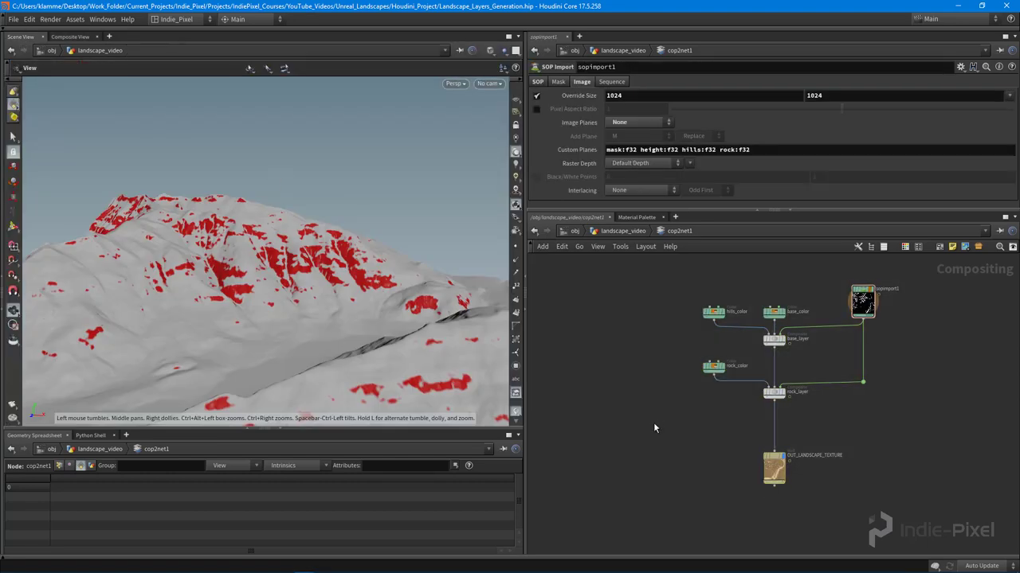
{"action": "left_click", "coordinate": [614, 237]}
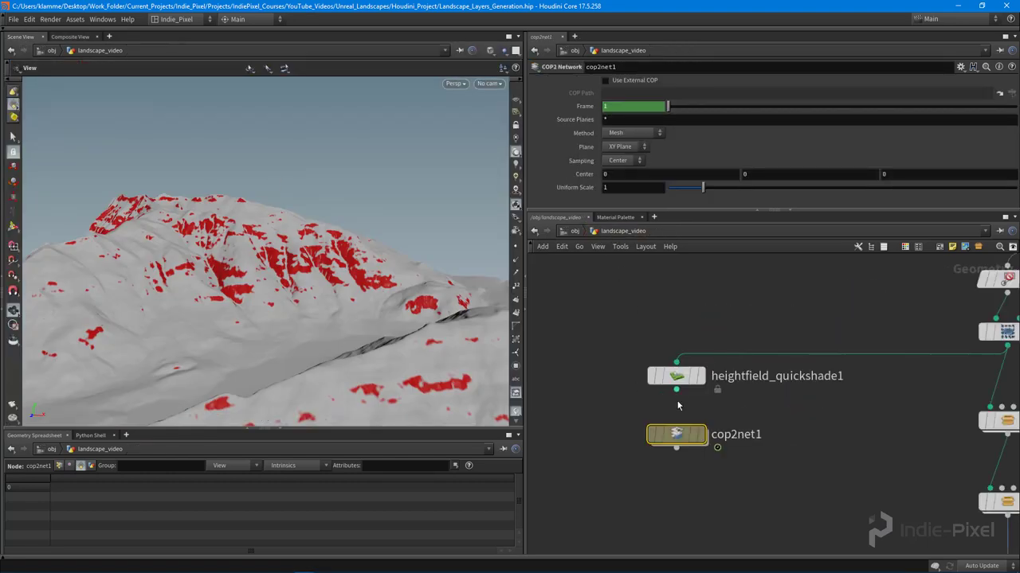
{"action": "left_click", "coordinate": [673, 375]}
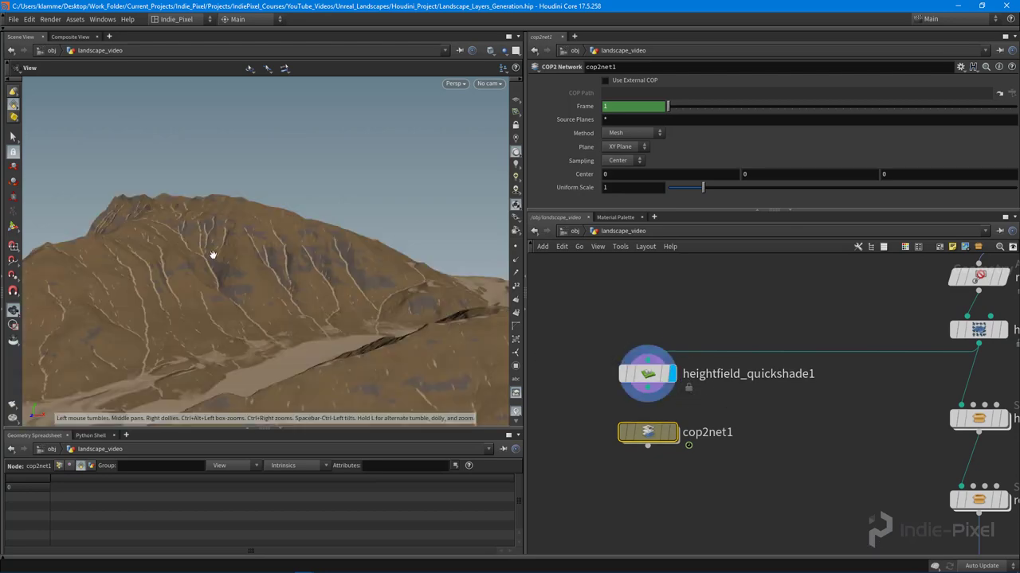
{"action": "mouse_move", "coordinate": [291, 255]}
{"action": "left_mouse_down"}
{"action": "mouse_move", "coordinate": [260, 266]}
{"action": "mouse_move", "coordinate": [319, 255]}
{"action": "mouse_move", "coordinate": [202, 266]}
{"action": "mouse_move", "coordinate": [230, 263]}
{"action": "mouse_move", "coordinate": [205, 278]}
{"action": "left_mouse_up"}
{"action": "scroll", "coordinate": [261, 266], "scroll_direction": "up", "scroll_amount": 3}
{"action": "scroll", "coordinate": [422, 255], "scroll_direction": "up", "scroll_amount": 5}
{"action": "left_click_drag", "start_coordinate": [273, 244], "coordinate": [317, 134]}
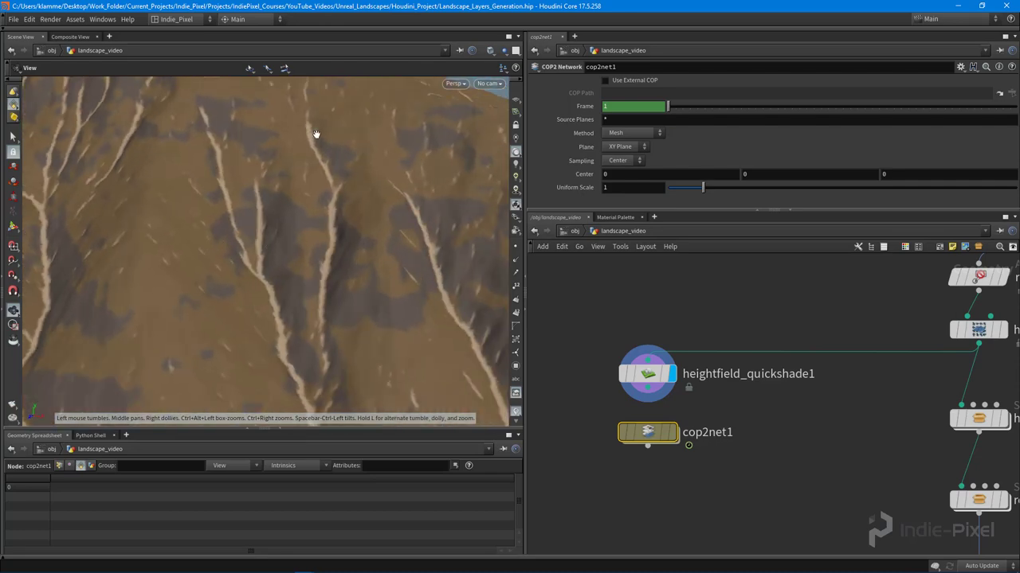
{"action": "left_click_drag", "start_coordinate": [324, 348], "coordinate": [183, 243]}
Enlarge the network editor to show the hills_layer, rock_layer and output chain.
{"action": "left_click_drag", "start_coordinate": [819, 211], "coordinate": [819, 160]}
{"action": "middle_click_drag", "start_coordinate": [837, 430], "coordinate": [645, 309]}
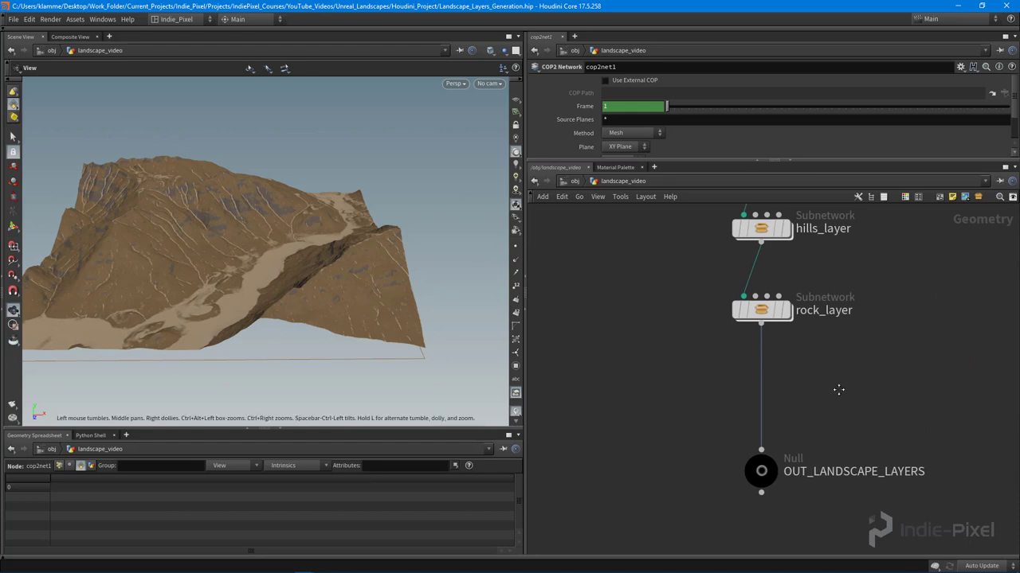
{"action": "scroll", "coordinate": [805, 369], "scroll_direction": "up", "scroll_amount": 2}
Duplicate the rock_layer subnetwork and place the copy beside it.
{"action": "left_click", "coordinate": [746, 325]}
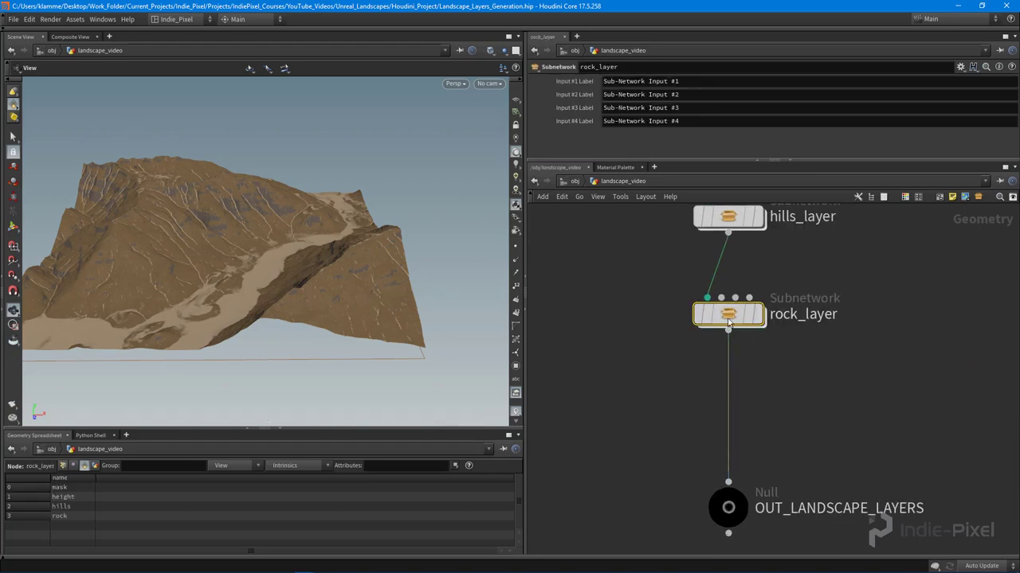
{"action": "key", "text": "ctrl+c"}
{"action": "key", "text": "ctrl+v"}
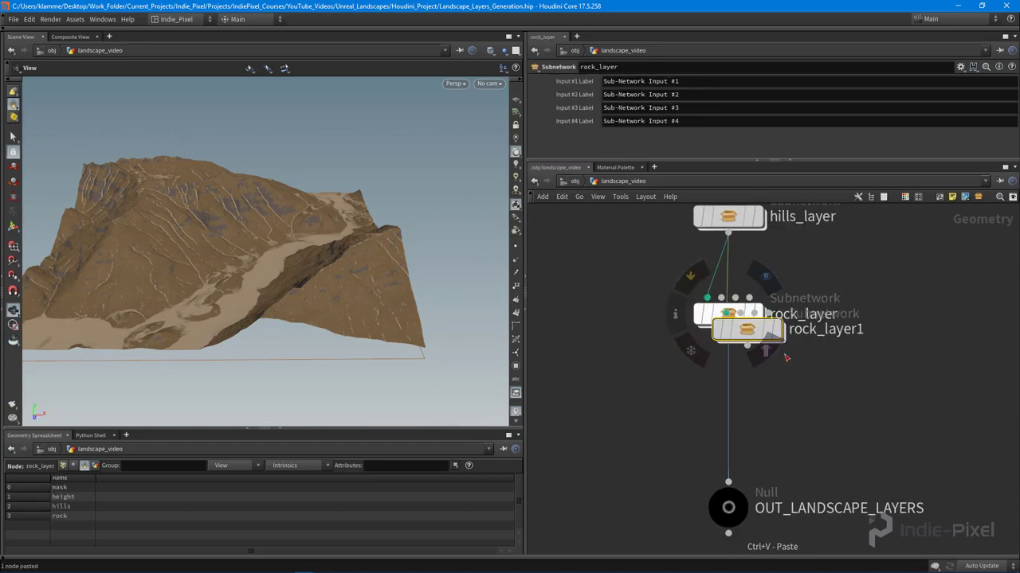
{"action": "left_click", "coordinate": [869, 420]}
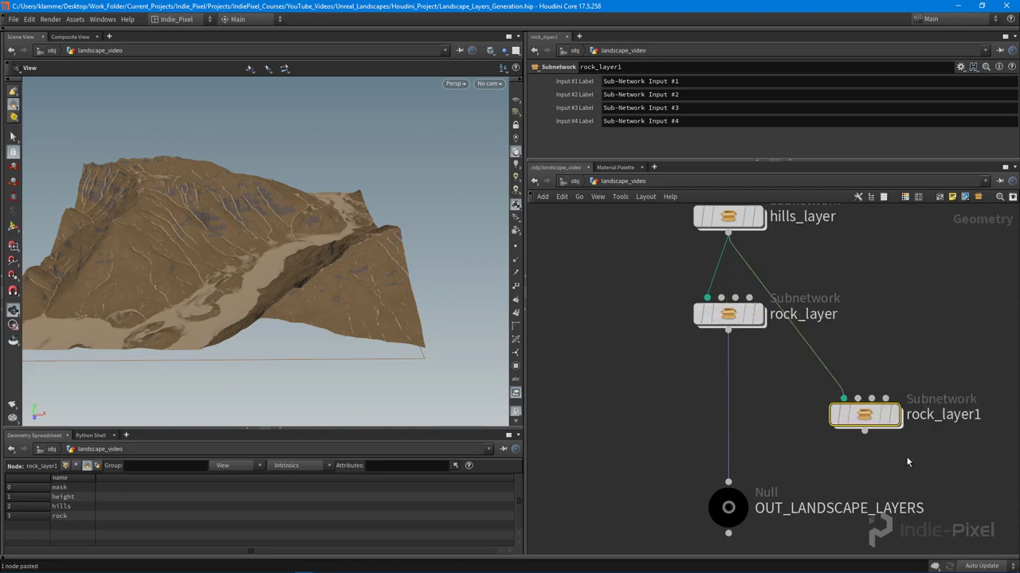
{"action": "left_click_drag", "start_coordinate": [867, 416], "coordinate": [853, 435]}
Wire rock_layer into the copy, rename it grass_layer, and insert it before OUT_LANDSCAPE_LAYERS.
{"action": "left_click_drag", "start_coordinate": [728, 329], "coordinate": [830, 417]}
{"action": "middle_click_drag", "start_coordinate": [876, 430], "coordinate": [842, 407]}
{"action": "double_click", "coordinate": [918, 411]}
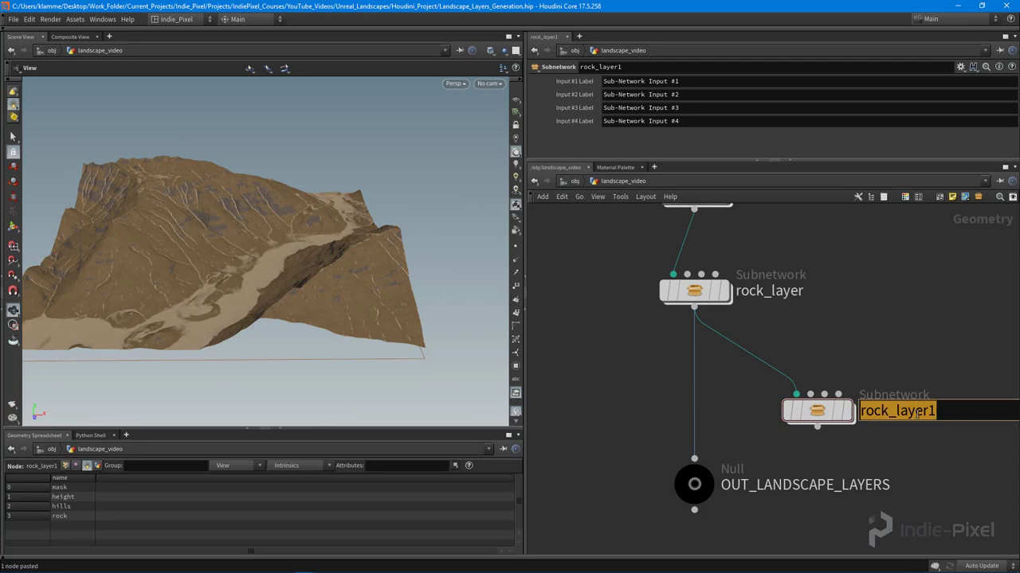
{"action": "type", "text": "grass_layer"}
{"action": "key", "text": "Return"}
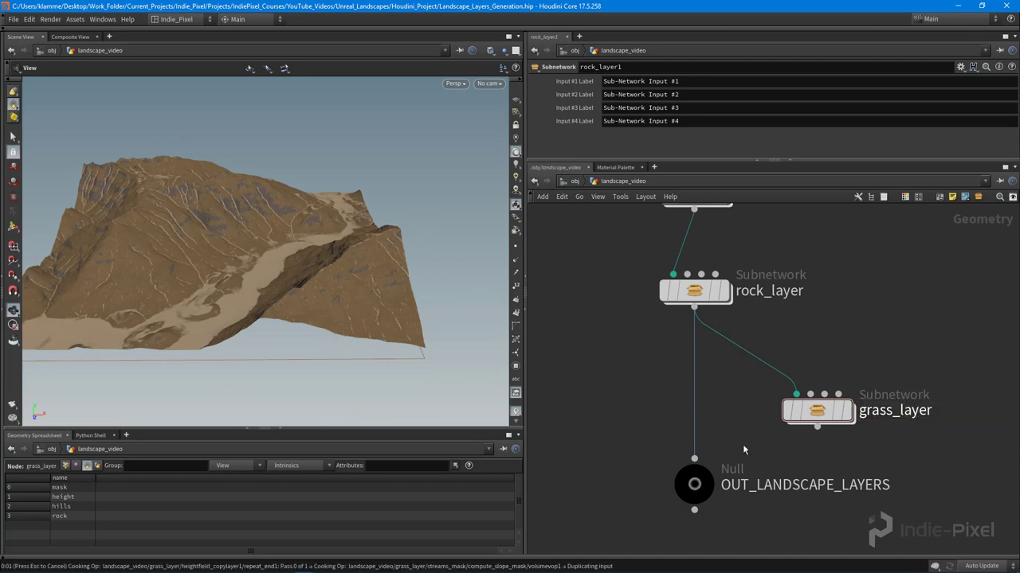
{"action": "left_click_drag", "start_coordinate": [799, 408], "coordinate": [673, 352]}
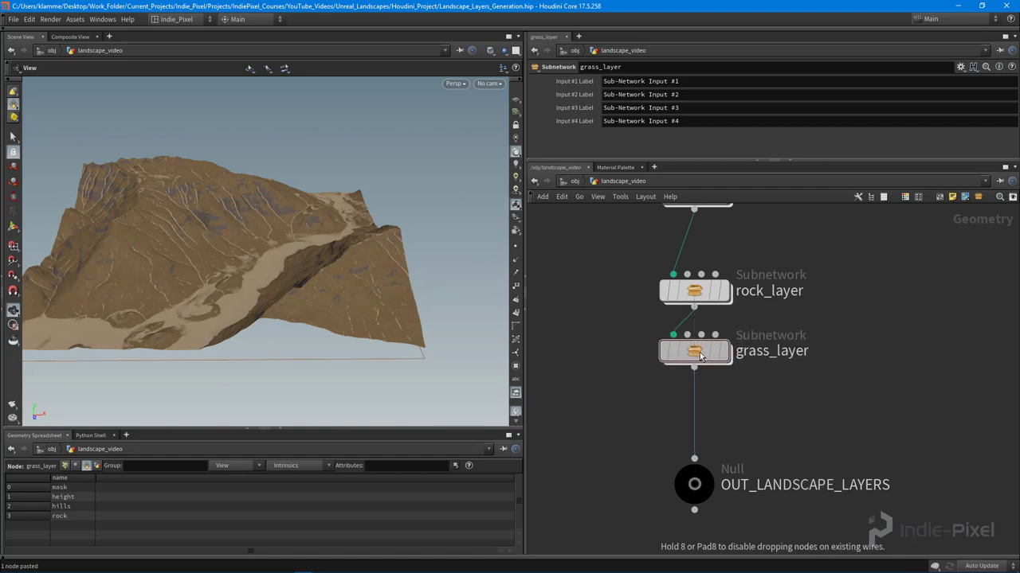
Inside grass_layer, lay out the sub-network inputs and the rock_layer, streams_mask and copylayer nodes.
{"action": "double_click", "coordinate": [675, 355]}
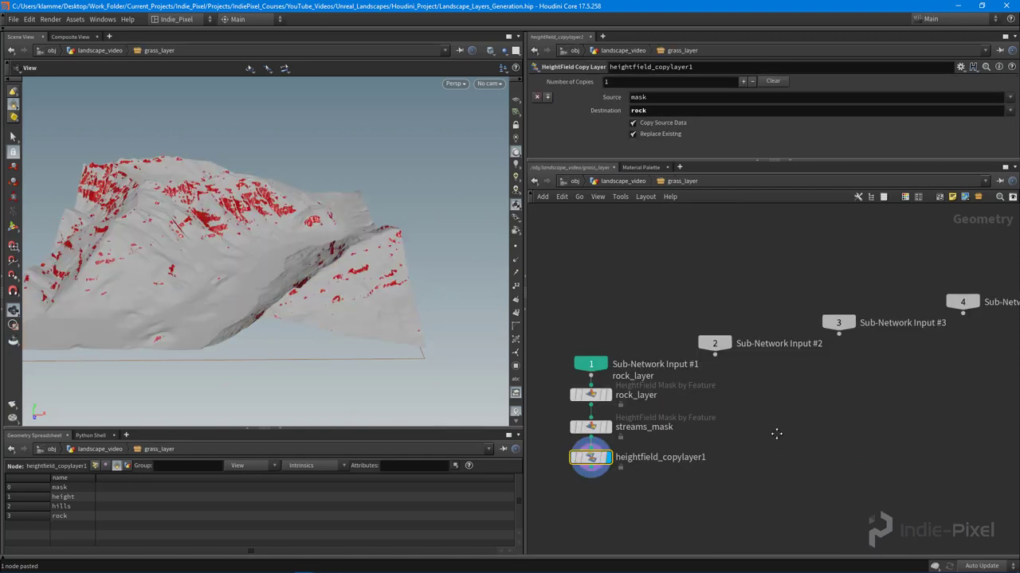
{"action": "scroll", "coordinate": [820, 442], "scroll_direction": "down", "scroll_amount": 3}
{"action": "left_click_drag", "start_coordinate": [732, 314], "coordinate": [927, 412]}
{"action": "key", "text": "shift+l"}
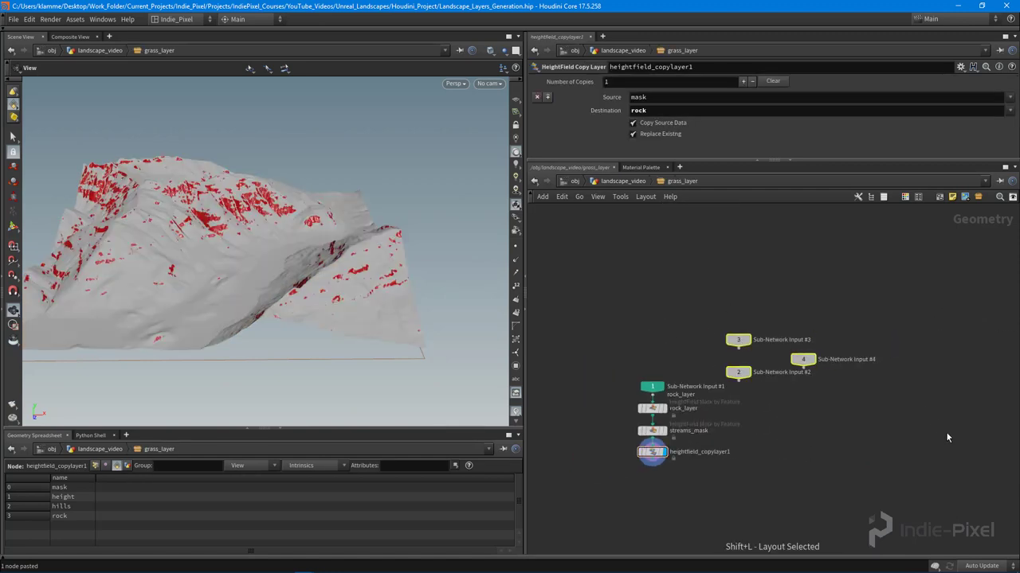
{"action": "left_click_drag", "start_coordinate": [803, 359], "coordinate": [896, 327]}
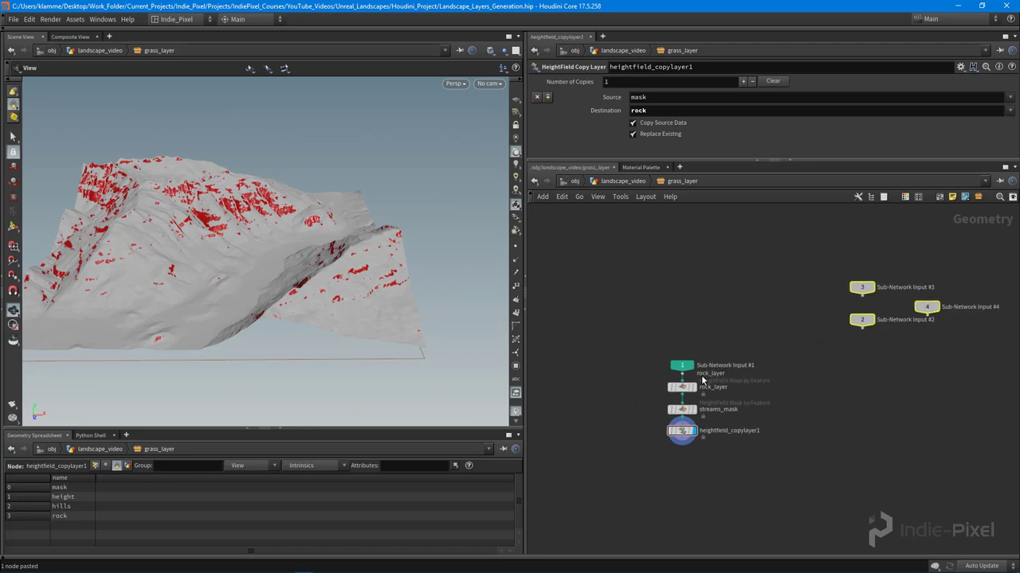
{"action": "scroll", "coordinate": [629, 425], "scroll_direction": "up", "scroll_amount": 3}
{"action": "left_click_drag", "start_coordinate": [668, 357], "coordinate": [667, 280]}
{"action": "left_click_drag", "start_coordinate": [619, 362], "coordinate": [748, 473]}
{"action": "key", "text": "shift+l"}
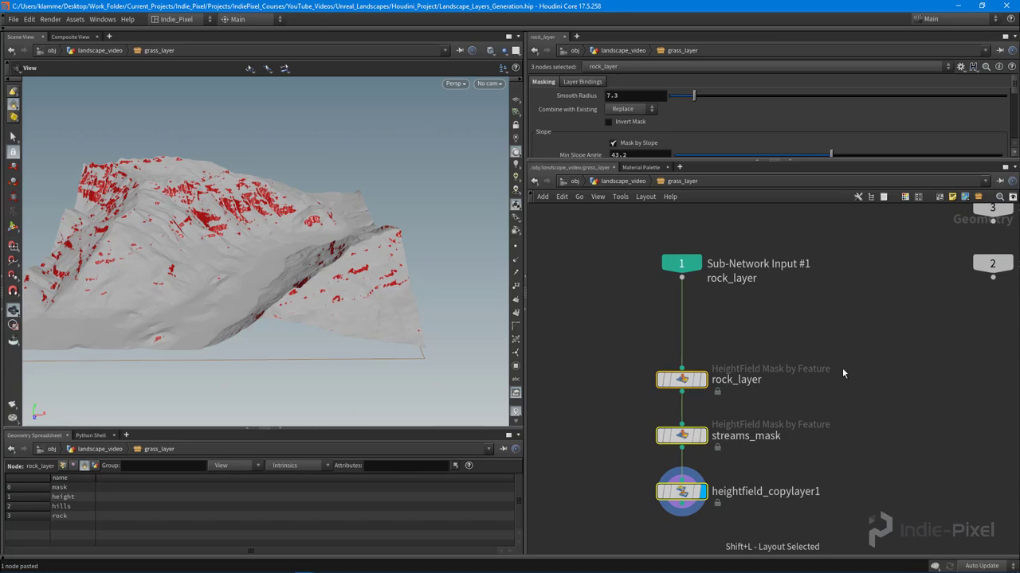
{"action": "middle_click_drag", "start_coordinate": [876, 422], "coordinate": [880, 341]}
{"action": "left_click", "coordinate": [881, 341]}
Enable Invert Mask on the copied slope mask so gentler terrain is masked red.
{"action": "left_click_drag", "start_coordinate": [208, 217], "coordinate": [319, 271]}
{"action": "middle_click_drag", "start_coordinate": [686, 298], "coordinate": [689, 332]}
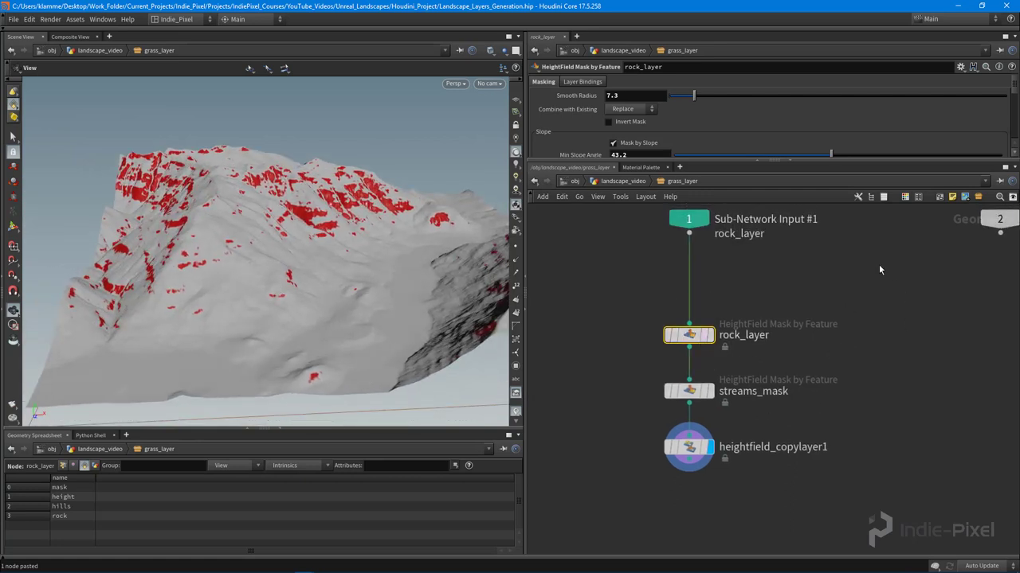
{"action": "middle_click_drag", "start_coordinate": [878, 264], "coordinate": [879, 302]}
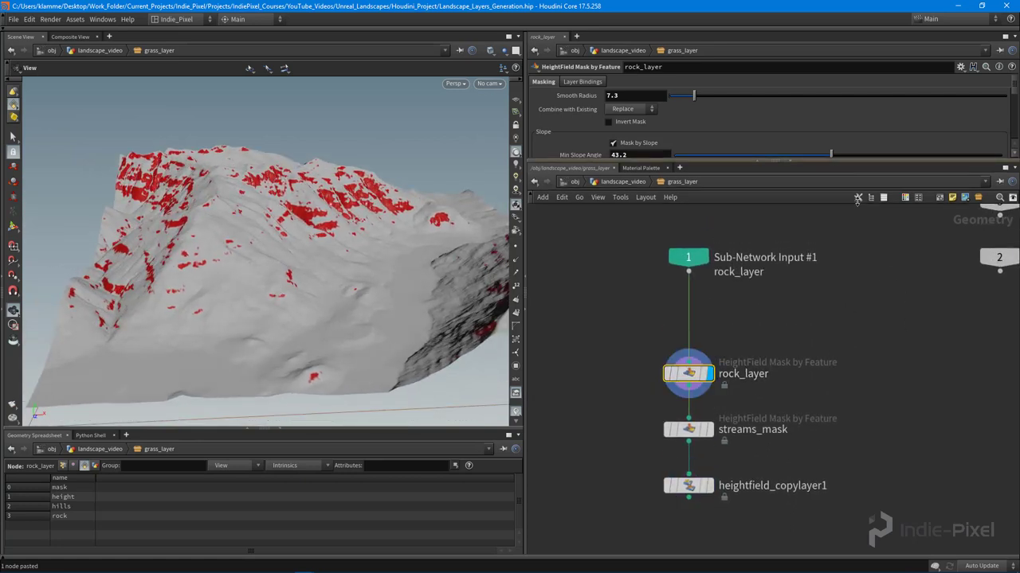
{"action": "left_click_drag", "start_coordinate": [773, 161], "coordinate": [773, 216]}
{"action": "left_click", "coordinate": [628, 125]}
{"action": "left_click_drag", "start_coordinate": [121, 239], "coordinate": [625, 239]}
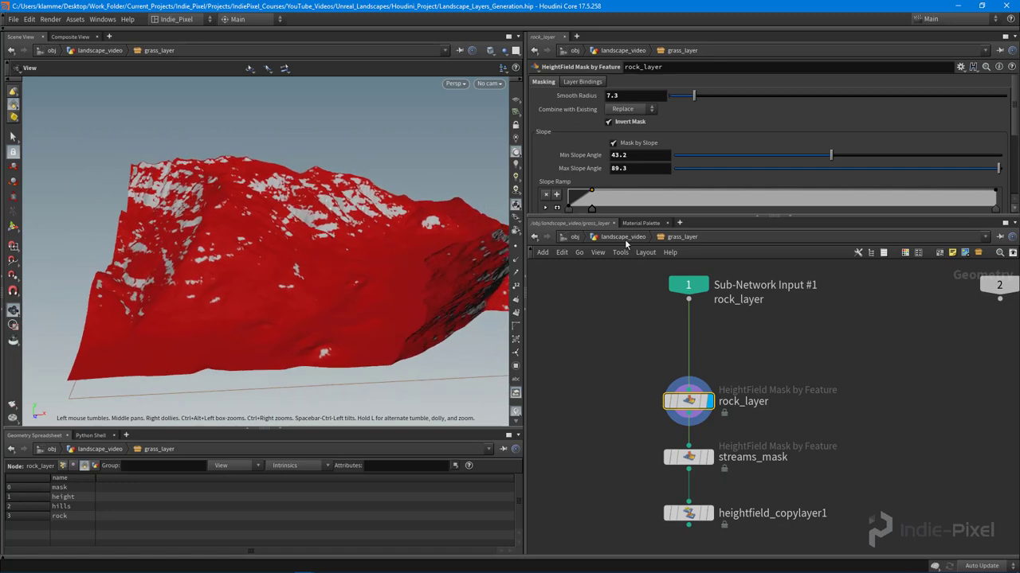
{"action": "left_click_drag", "start_coordinate": [318, 239], "coordinate": [395, 127]}
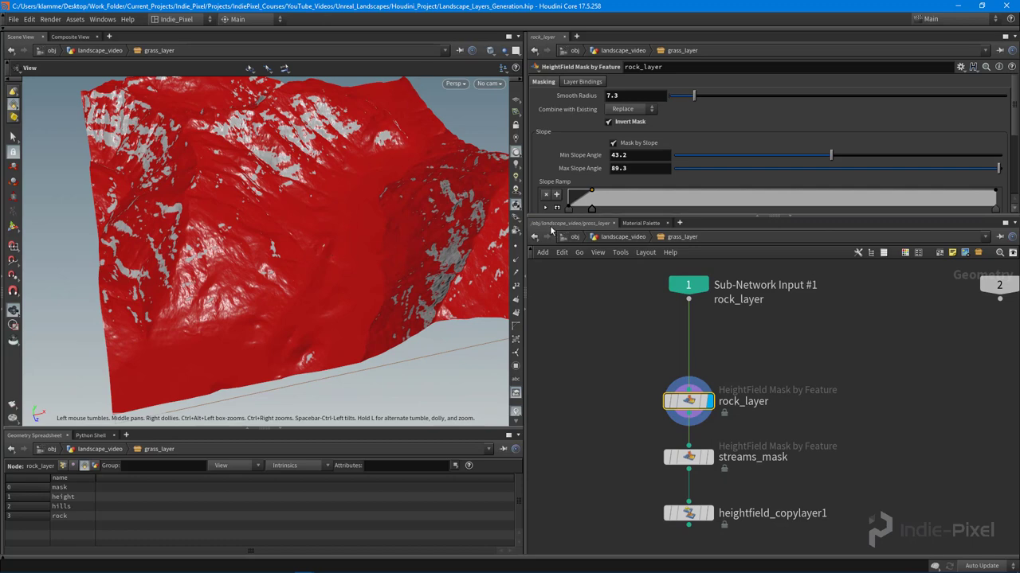
Reframe the network editor and orbit the terrain to review the inverted mask.
{"action": "left_click_drag", "start_coordinate": [816, 202], "coordinate": [816, 180]}
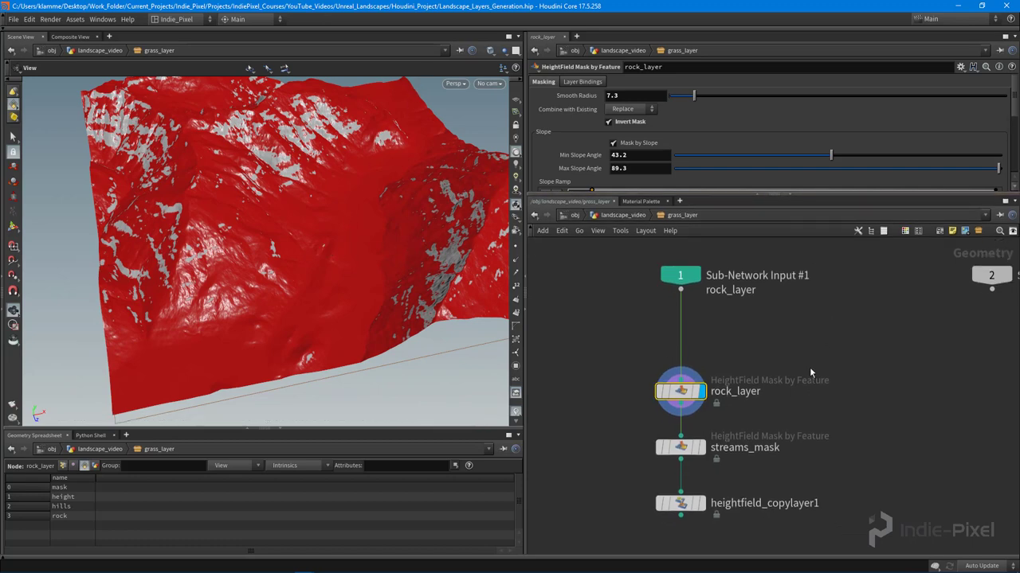
{"action": "scroll", "coordinate": [773, 322], "scroll_direction": "down", "scroll_amount": 2}
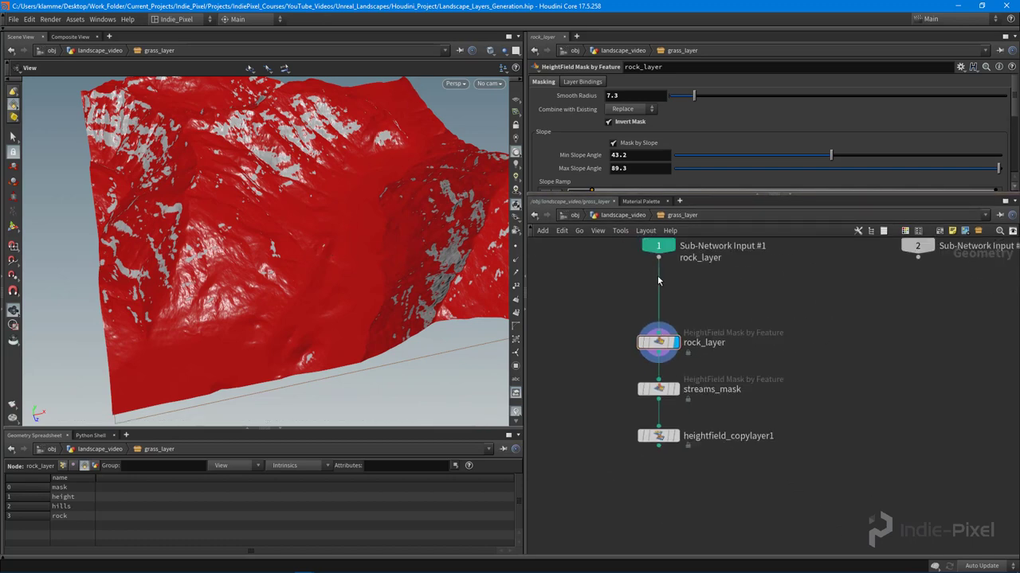
{"action": "middle_click_drag", "start_coordinate": [702, 277], "coordinate": [703, 298]}
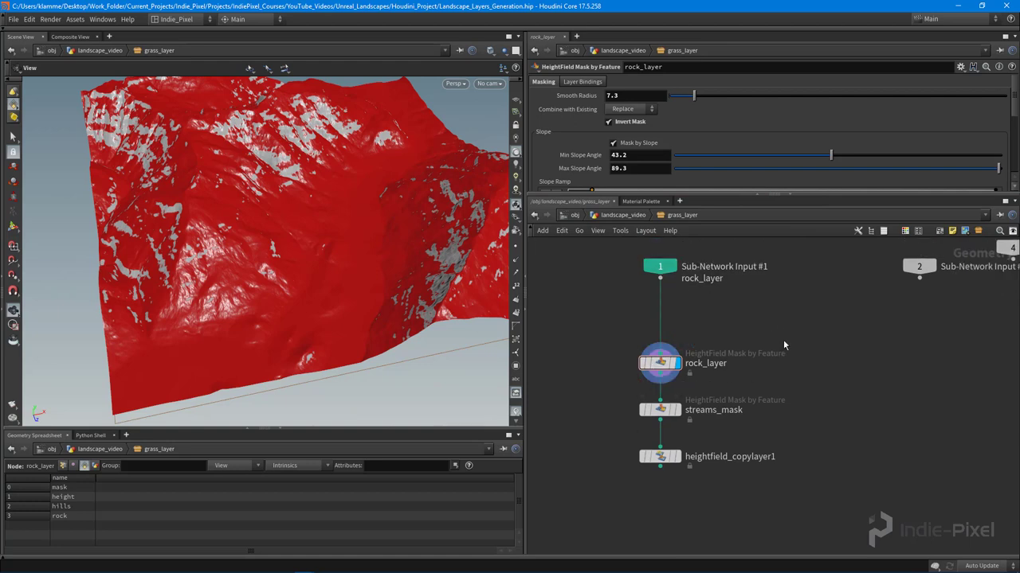
{"action": "middle_click_drag", "start_coordinate": [783, 340], "coordinate": [763, 311]}
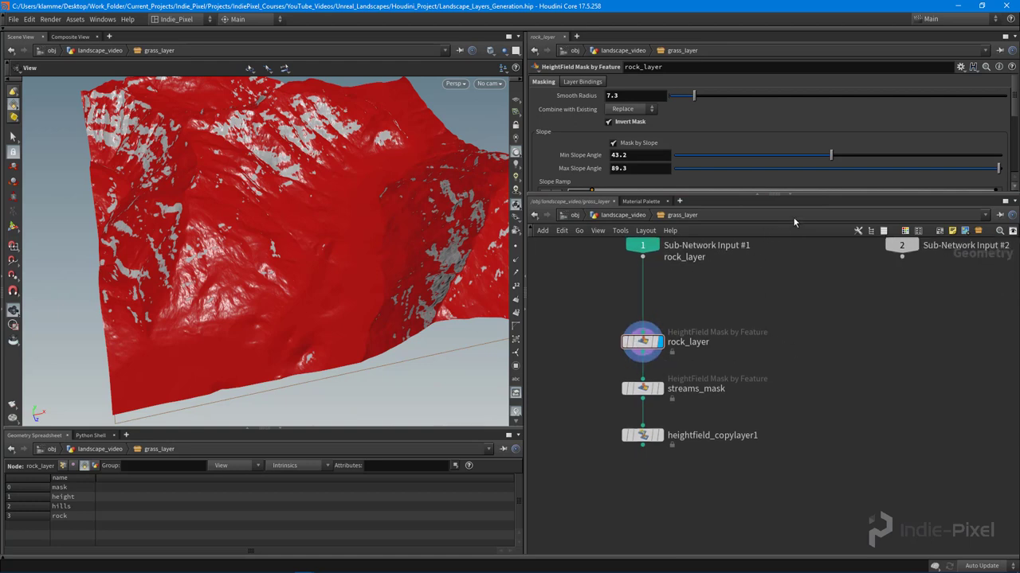
{"action": "left_click_drag", "start_coordinate": [803, 197], "coordinate": [803, 160]}
{"action": "left_click_drag", "start_coordinate": [358, 216], "coordinate": [379, 197], "text": "alt"}
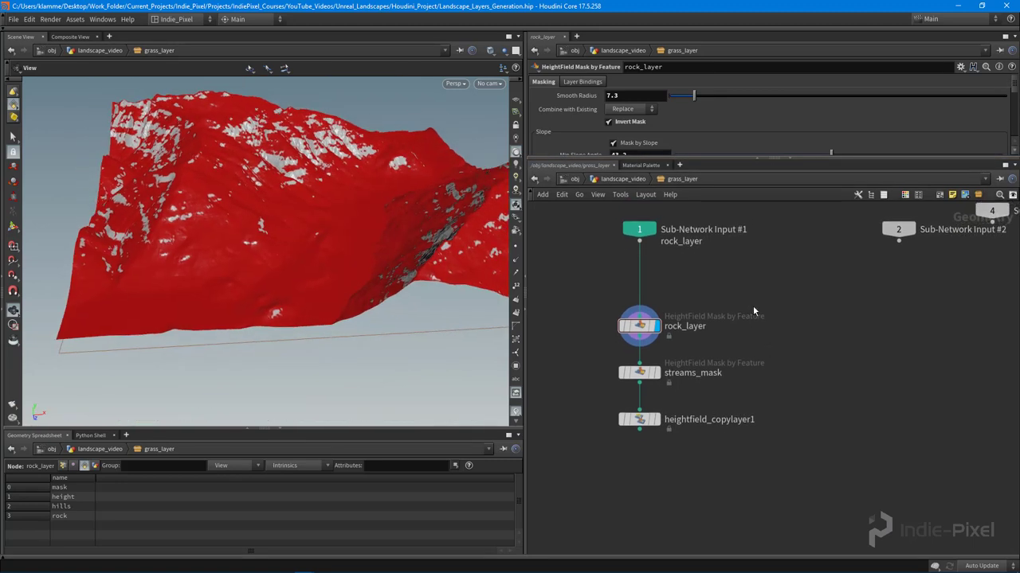
Add a second HeightField Copy Layer node inside grass_layer.
{"action": "key", "text": "Tab"}
{"action": "type", "text": "cop"}
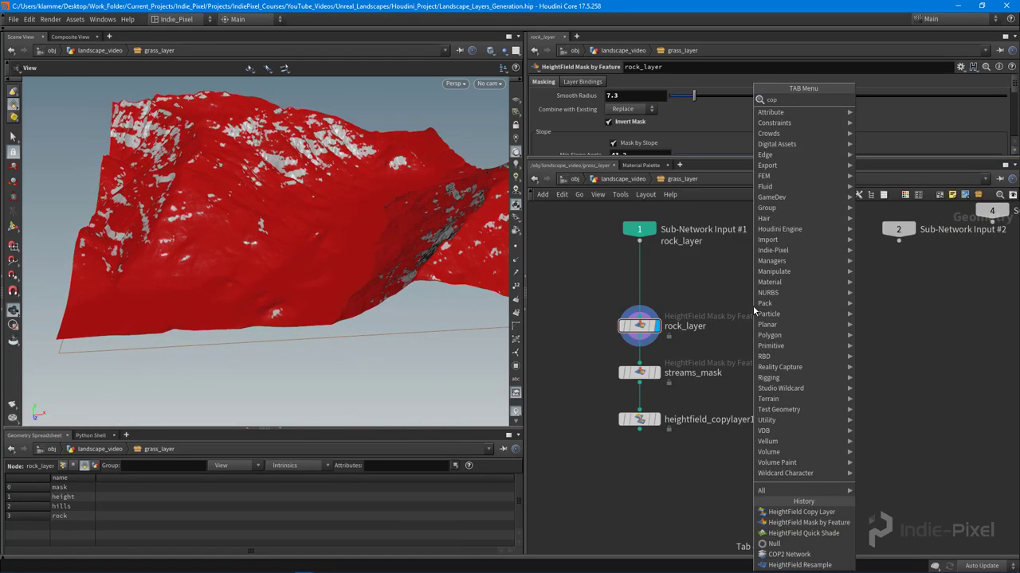
{"action": "key", "text": "Tab"}
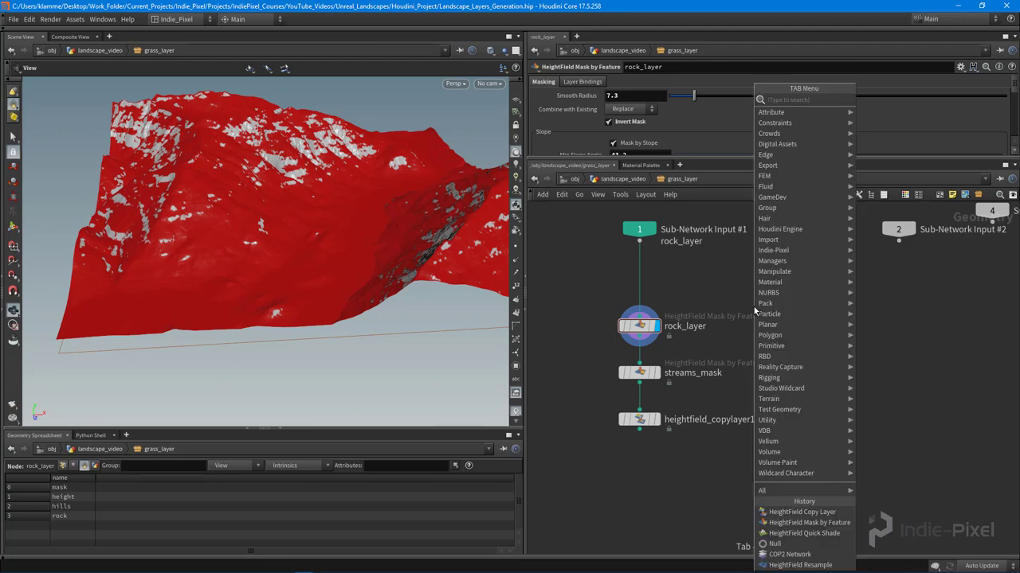
{"action": "type", "text": "cop"}
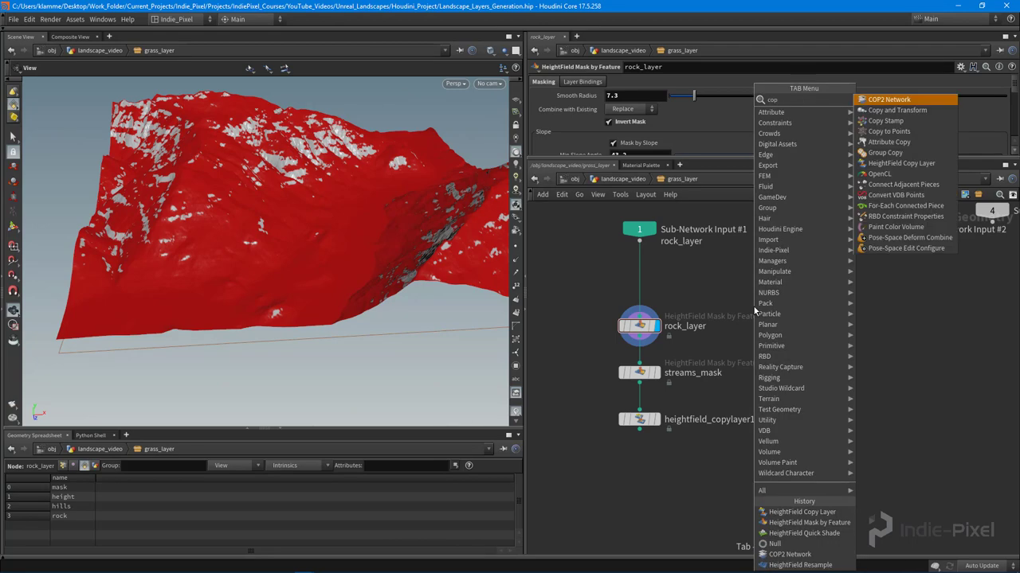
{"action": "left_click", "coordinate": [908, 163]}
{"action": "left_click", "coordinate": [796, 332]}
{"action": "scroll", "coordinate": [717, 262], "scroll_direction": "up", "scroll_amount": 2}
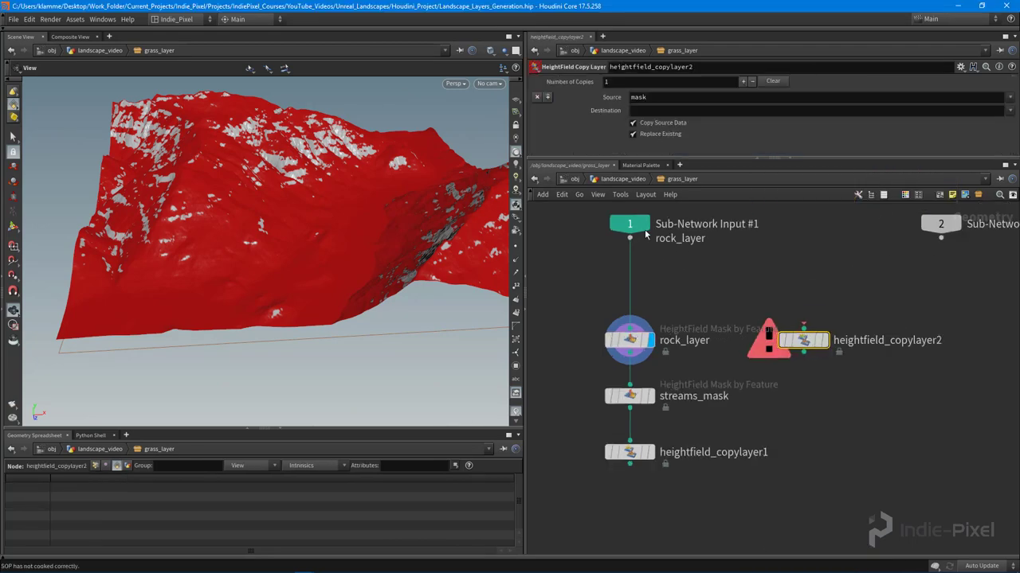
{"action": "middle_click_drag", "start_coordinate": [630, 228], "coordinate": [607, 256]}
Feed Sub-Network Input #1 into heightfield_copylayer2 and display it with a taller parameter pane.
{"action": "left_click_drag", "start_coordinate": [607, 256], "coordinate": [781, 357]}
{"action": "middle_click_drag", "start_coordinate": [813, 419], "coordinate": [877, 427]}
{"action": "left_click_drag", "start_coordinate": [722, 239], "coordinate": [739, 253]}
{"action": "middle_click_drag", "start_coordinate": [845, 302], "coordinate": [821, 302]}
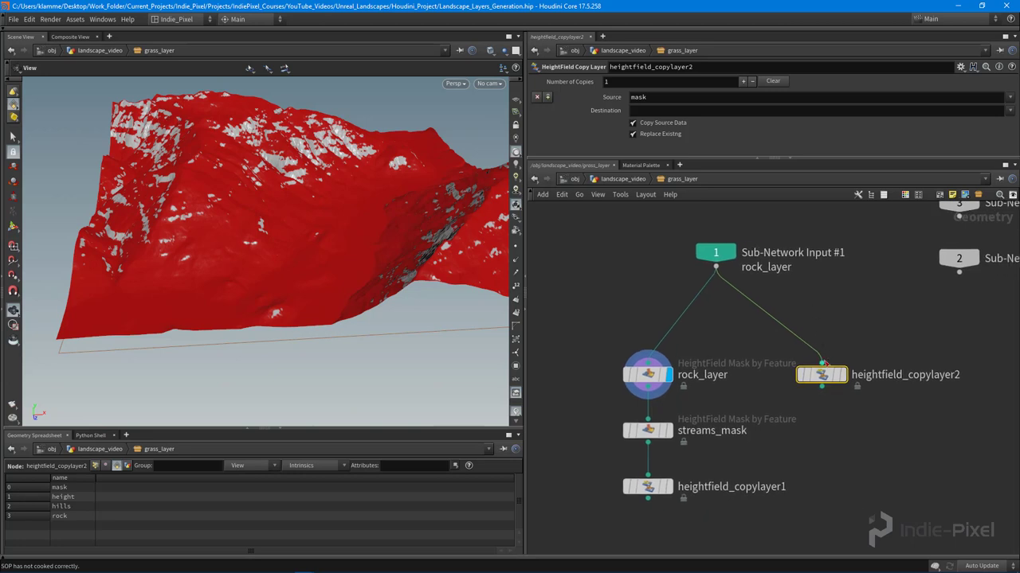
{"action": "left_click", "coordinate": [829, 378]}
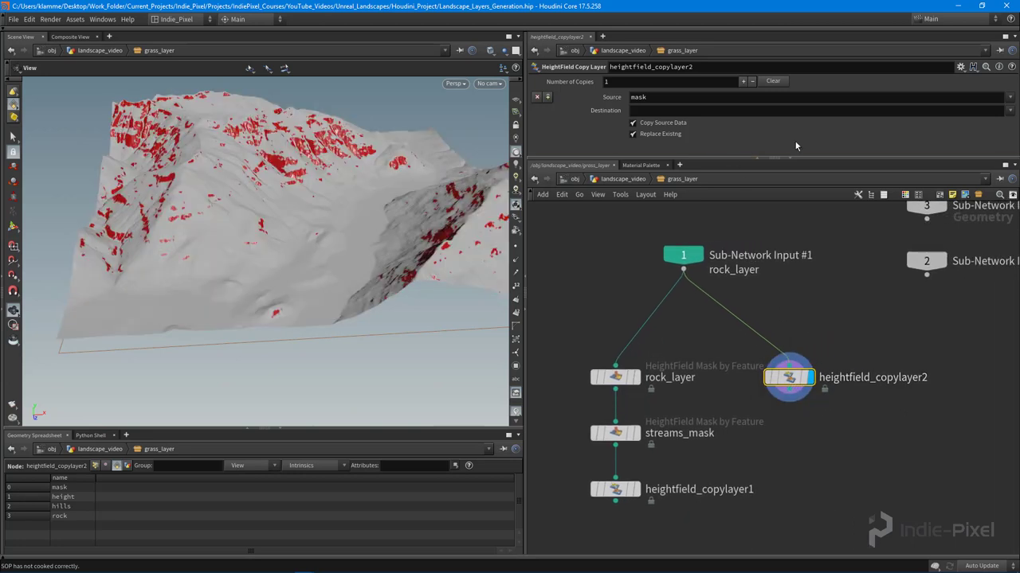
{"action": "left_click_drag", "start_coordinate": [841, 158], "coordinate": [757, 191]}
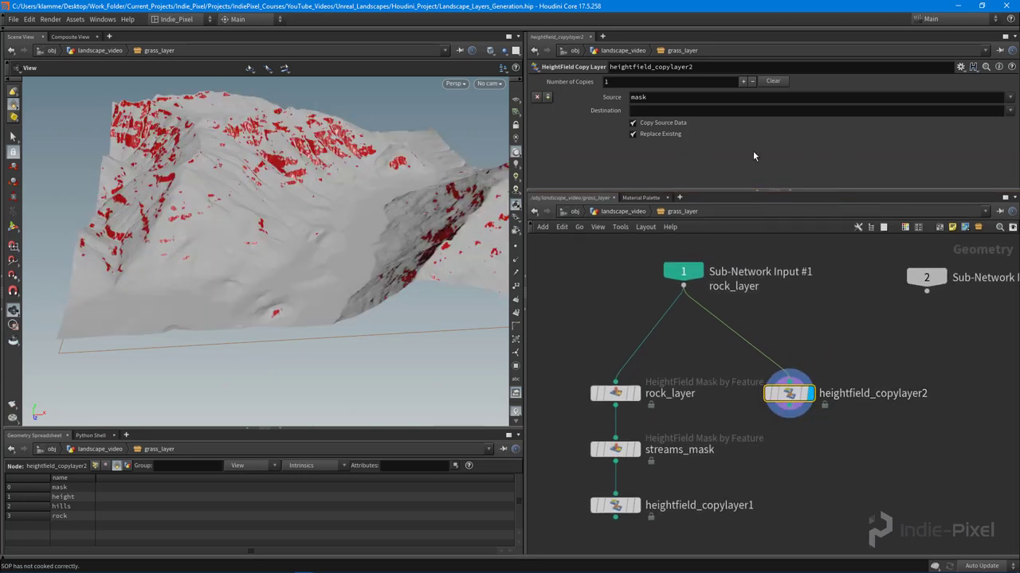
Make heightfield_copylayer2 copy the hills layer into the mask layer.
{"action": "double_click", "coordinate": [657, 98]}
{"action": "key", "text": "BackSpace"}
{"action": "left_click", "coordinate": [1010, 98]}
{"action": "left_click", "coordinate": [996, 130]}
{"action": "left_click_drag", "start_coordinate": [389, 192], "coordinate": [362, 192]}
{"action": "left_click", "coordinate": [748, 109]}
{"action": "type", "text": "mask"}
{"action": "key", "text": "Return"}
{"action": "mouse_move", "coordinate": [399, 215]}
{"action": "left_mouse_down"}
{"action": "mouse_move", "coordinate": [391, 226]}
{"action": "mouse_move", "coordinate": [392, 208]}
{"action": "left_mouse_up"}
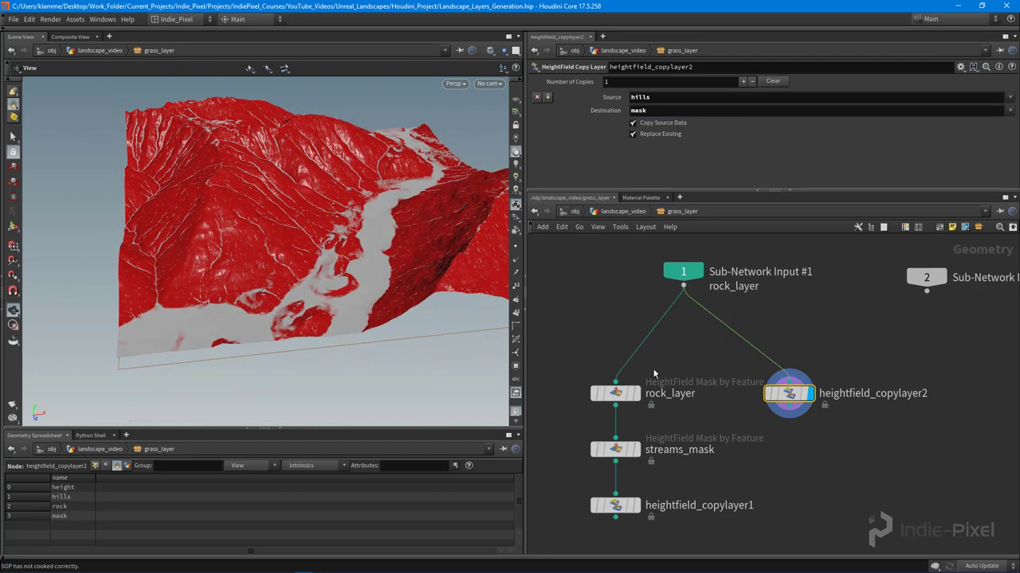
Rename the rock_layer mask node to grass_layer.
{"action": "left_click", "coordinate": [621, 393]}
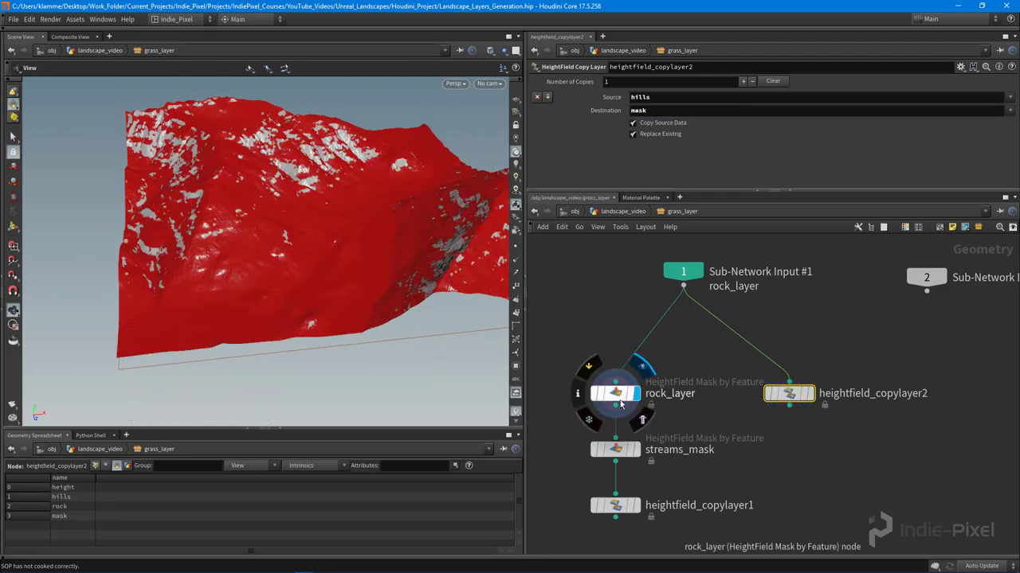
{"action": "double_click", "coordinate": [669, 395]}
{"action": "key", "text": "BackSpace"}
{"action": "key", "text": "BackSpace"}
{"action": "key", "text": "BackSpace"}
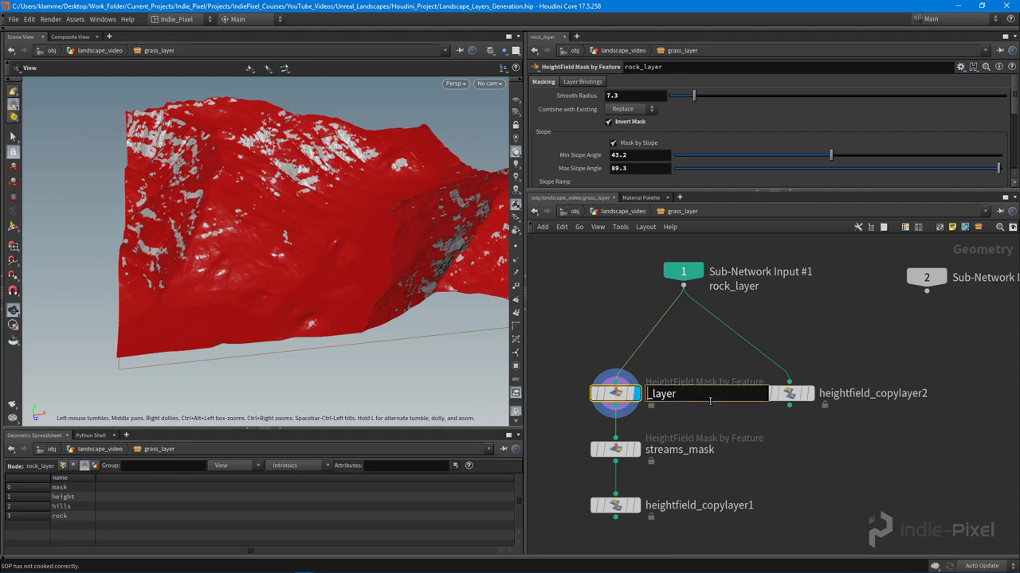
{"action": "type", "text": "grass"}
{"action": "key", "text": "Return"}
Move the streams branch down out of the way and display heightfield_copylayer2.
{"action": "scroll", "coordinate": [735, 441], "scroll_direction": "down", "scroll_amount": 4}
{"action": "left_click_drag", "start_coordinate": [595, 507], "coordinate": [662, 481]}
{"action": "left_click_drag", "start_coordinate": [614, 351], "coordinate": [830, 395]}
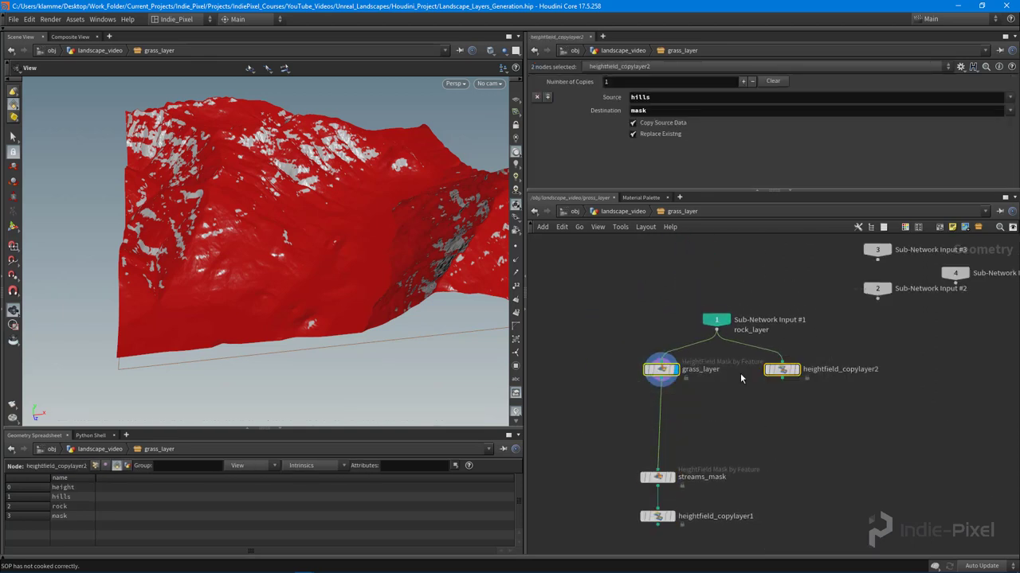
{"action": "left_click", "coordinate": [756, 390]}
{"action": "scroll", "coordinate": [763, 397], "scroll_direction": "up", "scroll_amount": 3}
{"action": "left_click", "coordinate": [814, 358]}
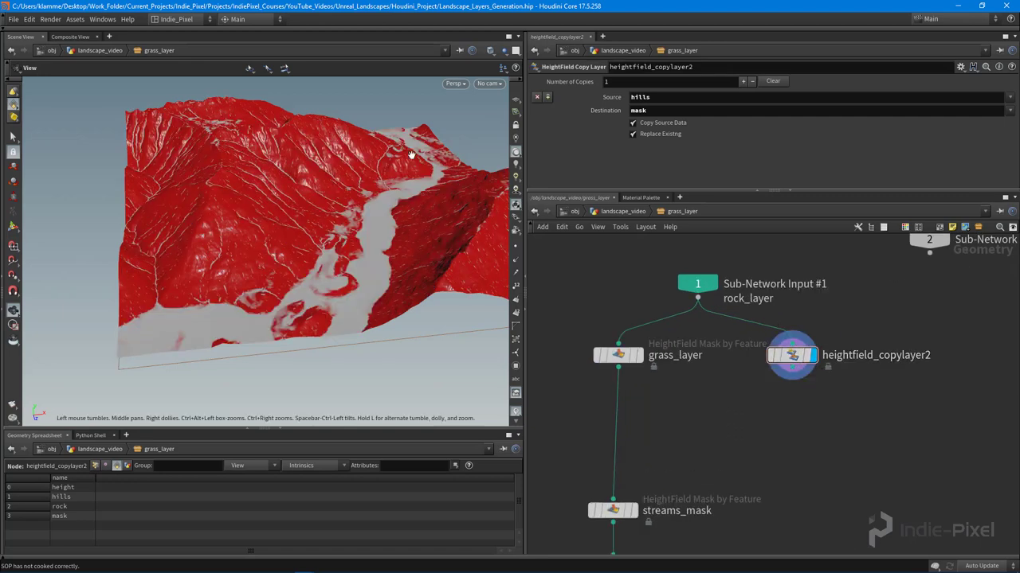
Add a HeightField Layer node fed by grass_layer and heightfield_copylayer2, and display it.
{"action": "key", "text": "Tab"}
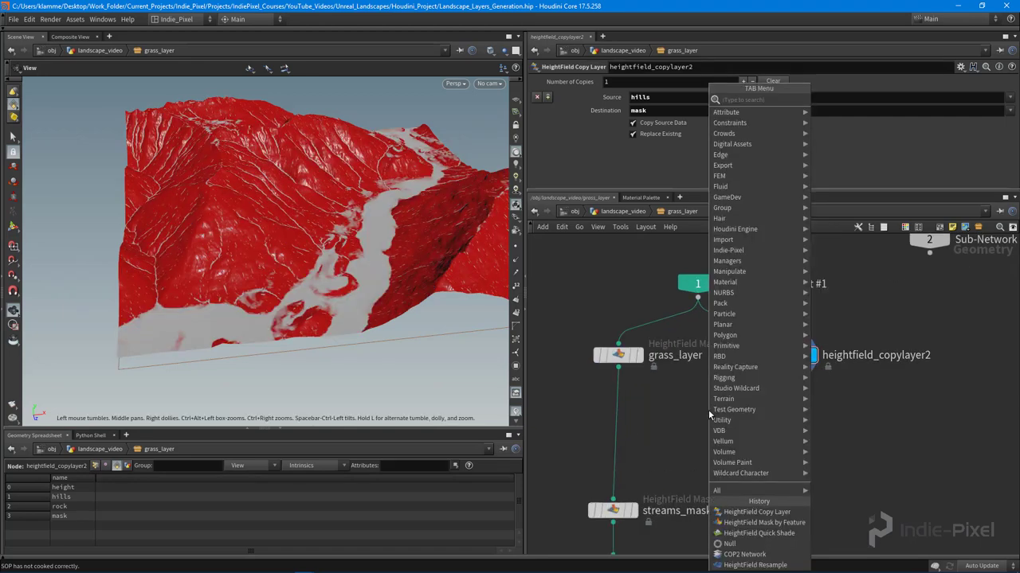
{"action": "type", "text": "layer"}
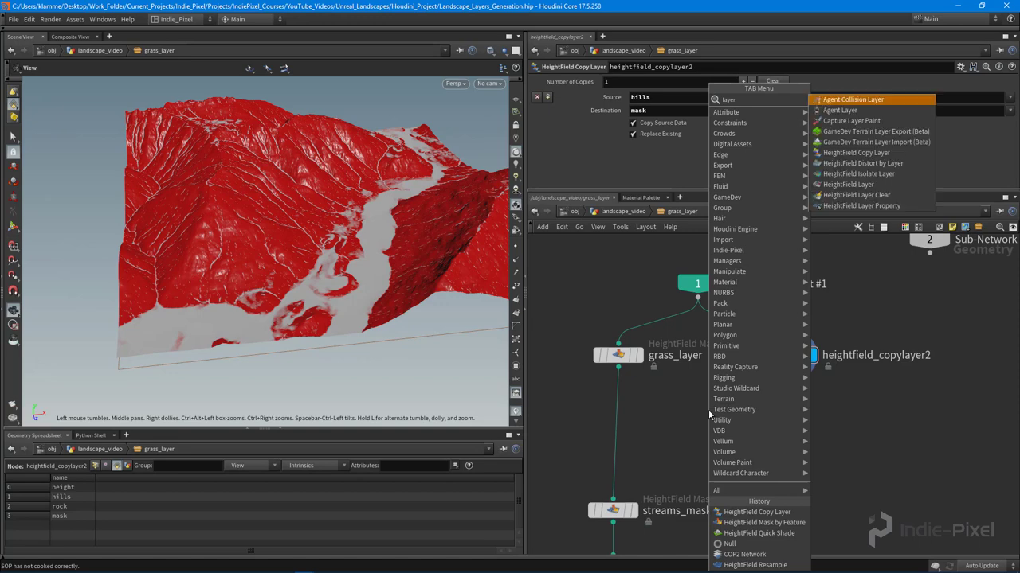
{"action": "left_click", "coordinate": [829, 188]}
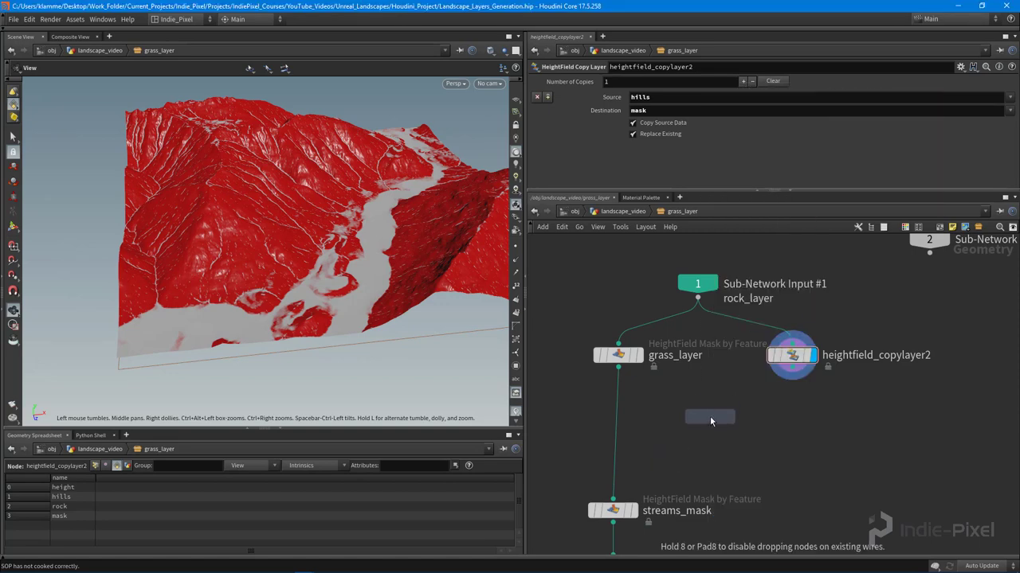
{"action": "left_click", "coordinate": [709, 416]}
{"action": "scroll", "coordinate": [708, 414], "scroll_direction": "up", "scroll_amount": 5}
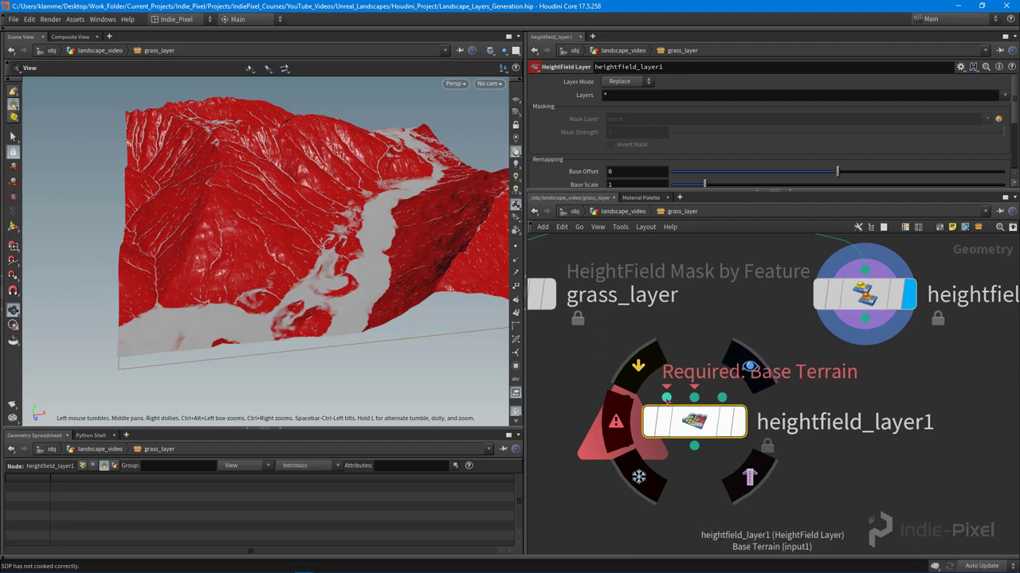
{"action": "scroll", "coordinate": [690, 375], "scroll_direction": "down", "scroll_amount": 3}
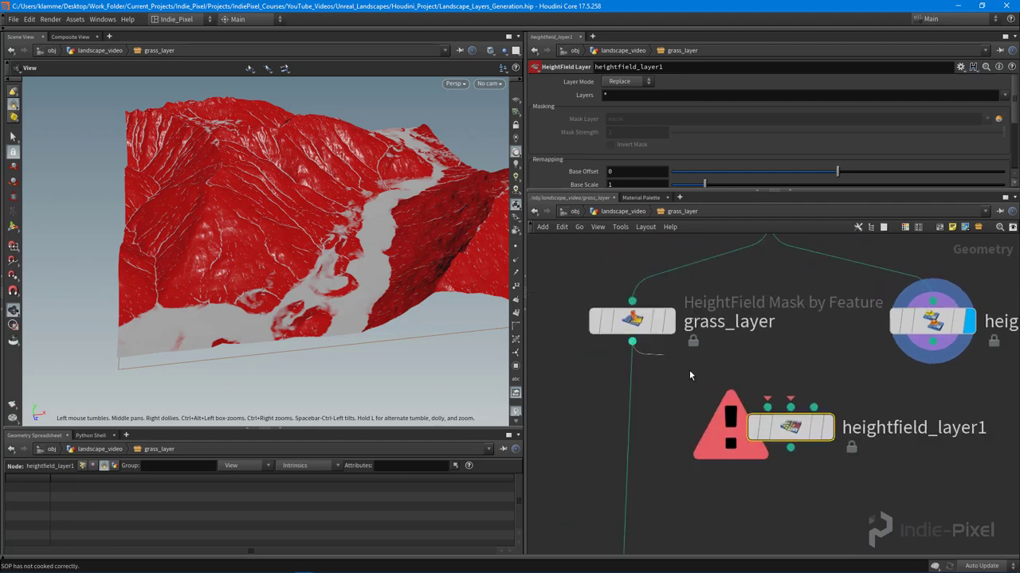
{"action": "middle_click_drag", "start_coordinate": [741, 390], "coordinate": [720, 395]}
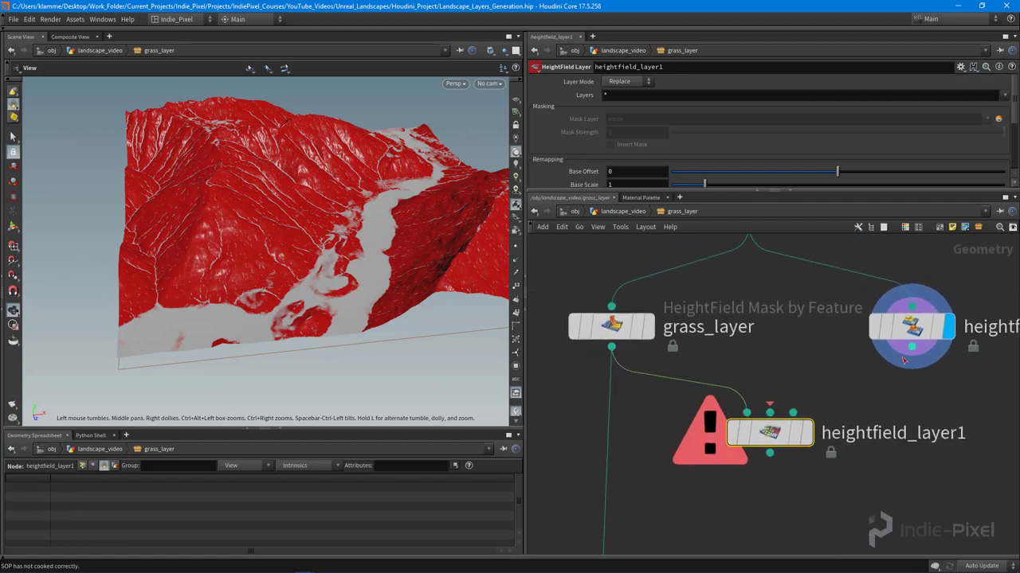
{"action": "left_click", "coordinate": [792, 411]}
{"action": "left_click", "coordinate": [806, 432]}
{"action": "left_click_drag", "start_coordinate": [765, 433], "coordinate": [761, 414]}
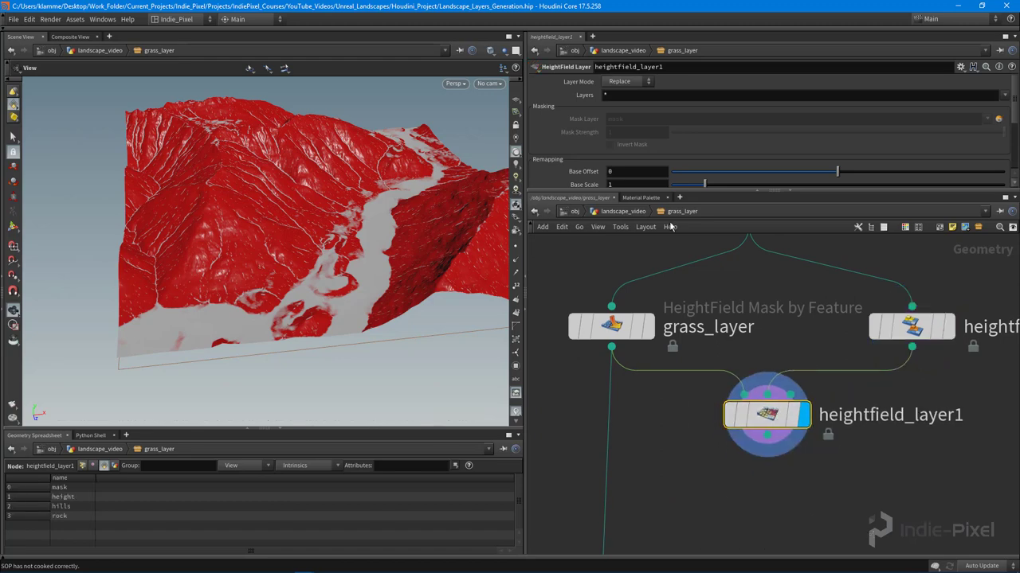
Set heightfield_layer1's Layer Mode to Subtract on the mask layer.
{"action": "left_click_drag", "start_coordinate": [812, 196], "coordinate": [812, 273]}
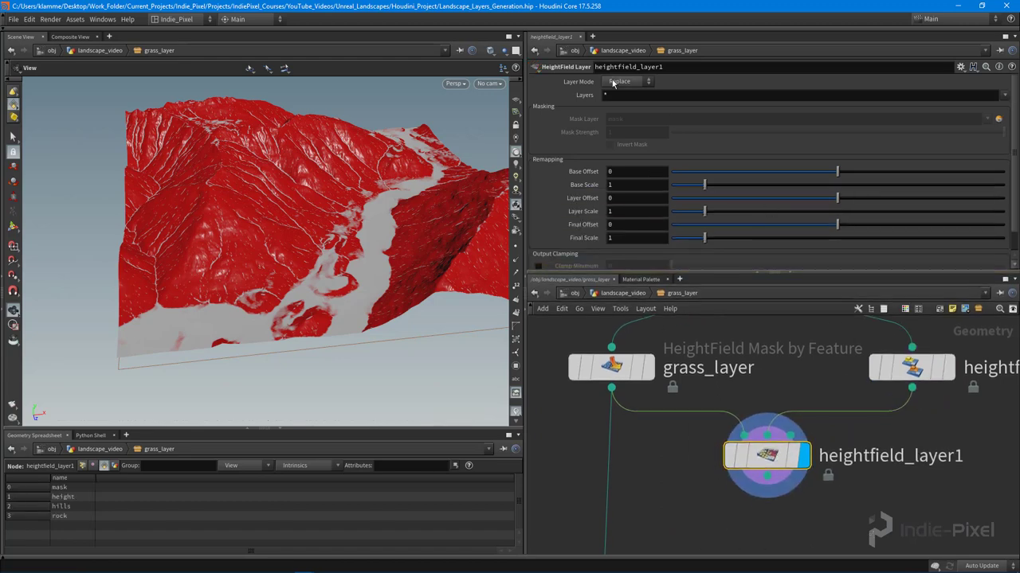
{"action": "left_click", "coordinate": [628, 81]}
{"action": "left_click", "coordinate": [618, 113]}
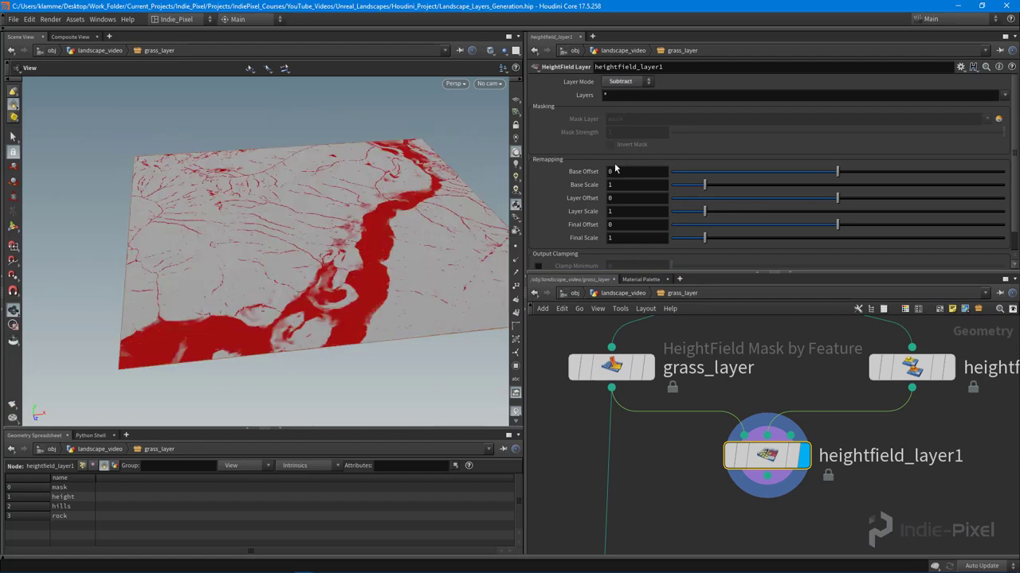
{"action": "left_click", "coordinate": [660, 94]}
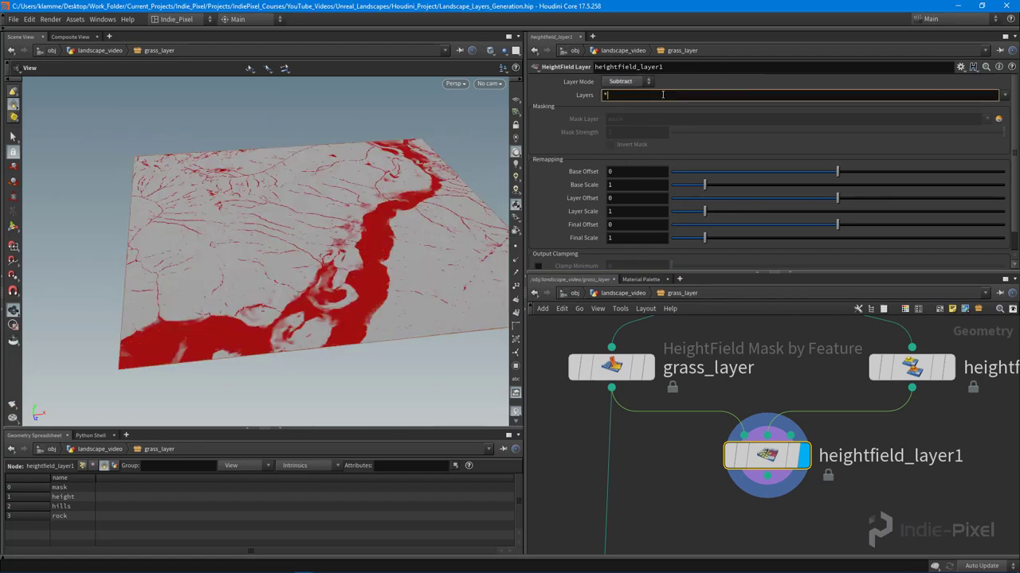
{"action": "type", "text": "mask"}
{"action": "key", "text": "Return"}
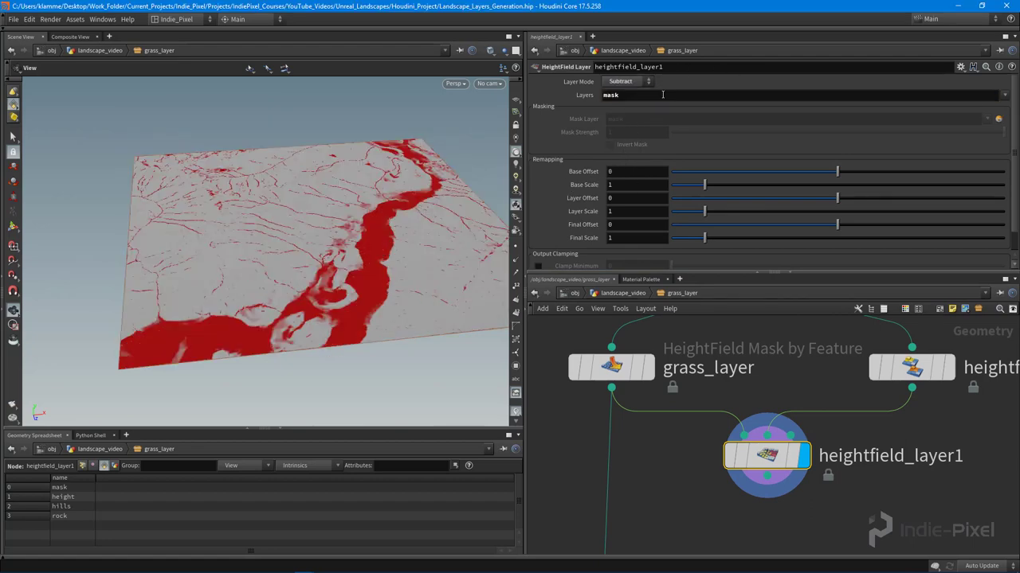
{"action": "left_click_drag", "start_coordinate": [228, 191], "coordinate": [314, 274]}
{"action": "left_click_drag", "start_coordinate": [900, 272], "coordinate": [900, 223]}
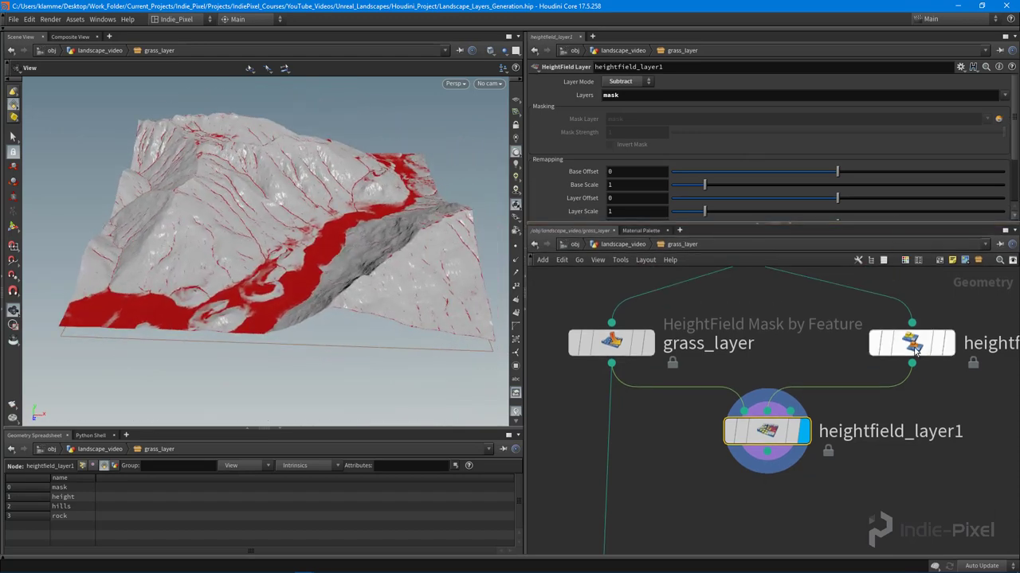
{"action": "left_click", "coordinate": [908, 343]}
Add a Volume Wrangle after heightfield_copylayer2 and display its output.
{"action": "scroll", "coordinate": [843, 376], "scroll_direction": "down", "scroll_amount": 3}
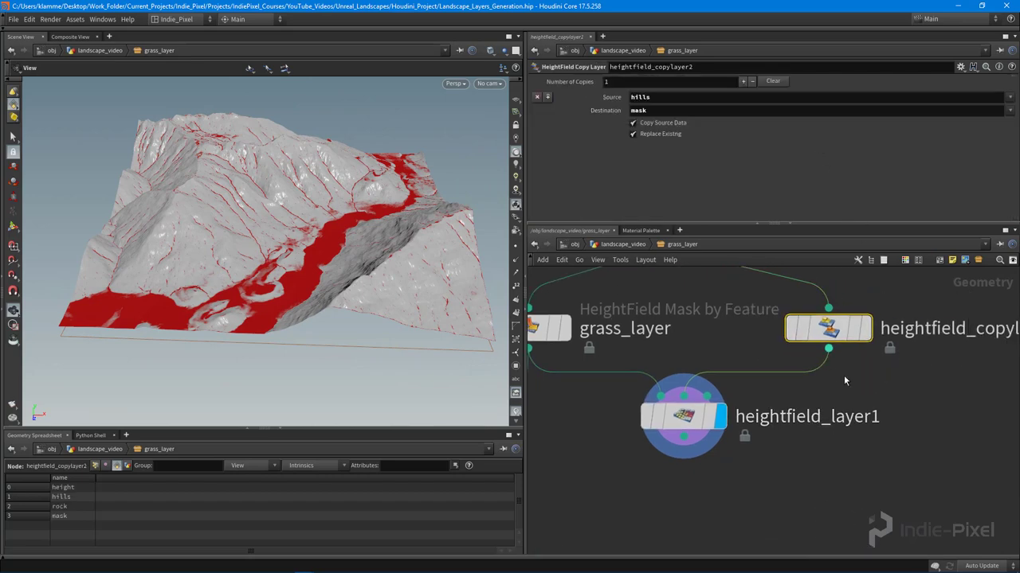
{"action": "left_click_drag", "start_coordinate": [623, 319], "coordinate": [817, 363]}
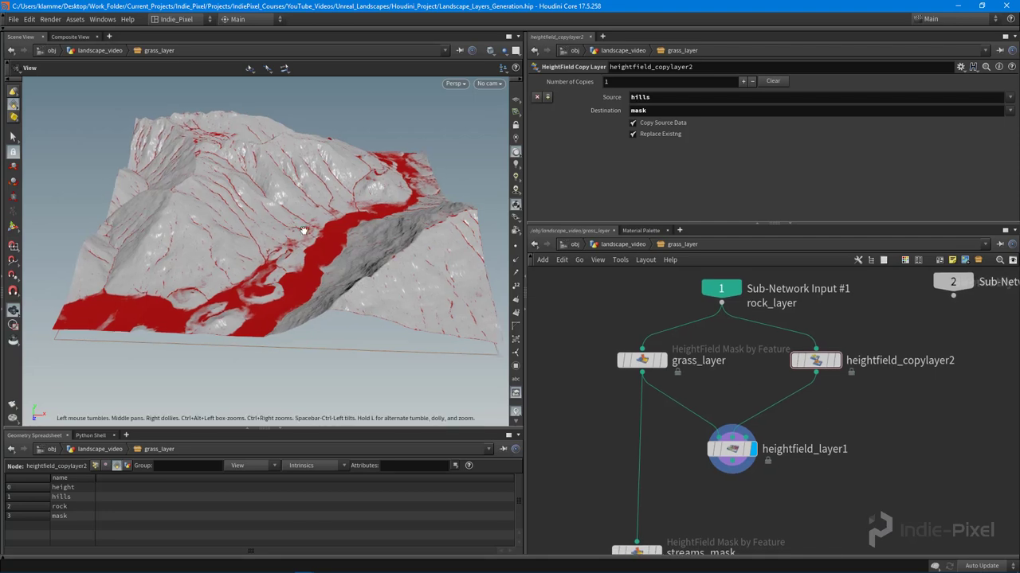
{"action": "left_click_drag", "start_coordinate": [199, 255], "coordinate": [319, 259]}
{"action": "key", "text": "Tab"}
{"action": "type", "text": "wrang"}
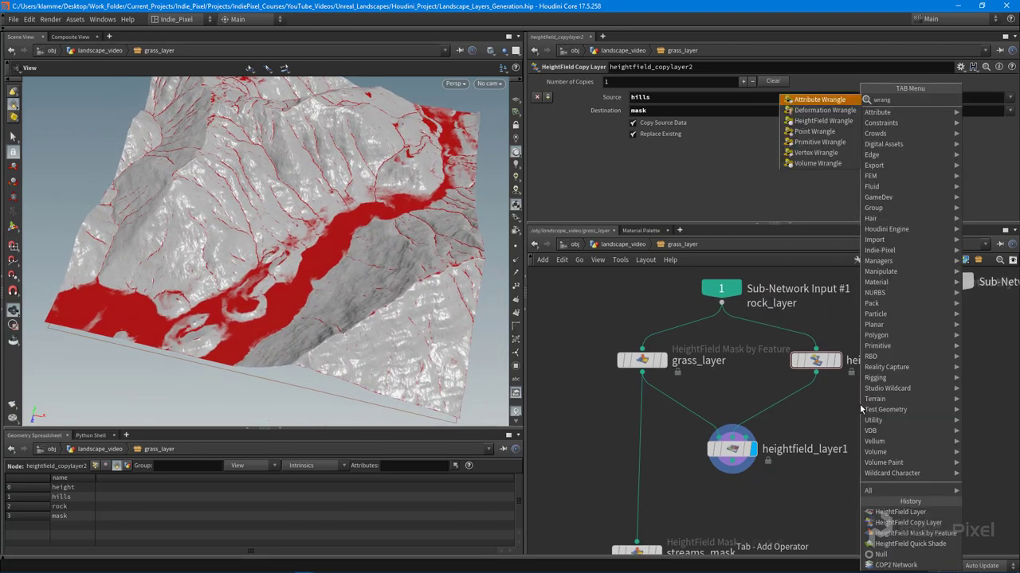
{"action": "key", "text": "Escape"}
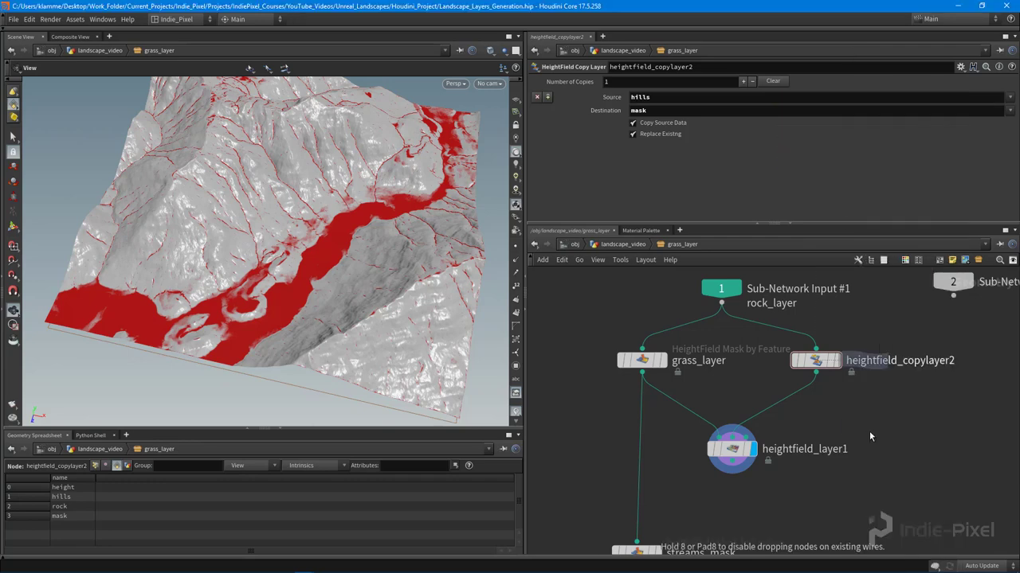
{"action": "key", "text": "Tab"}
{"action": "type", "text": "volum"}
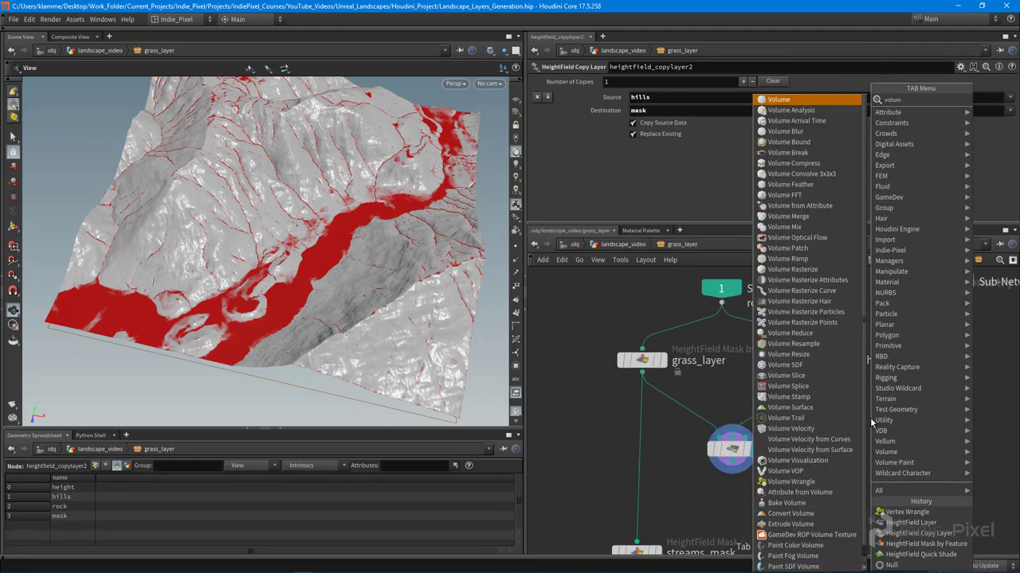
{"action": "left_click", "coordinate": [820, 482]}
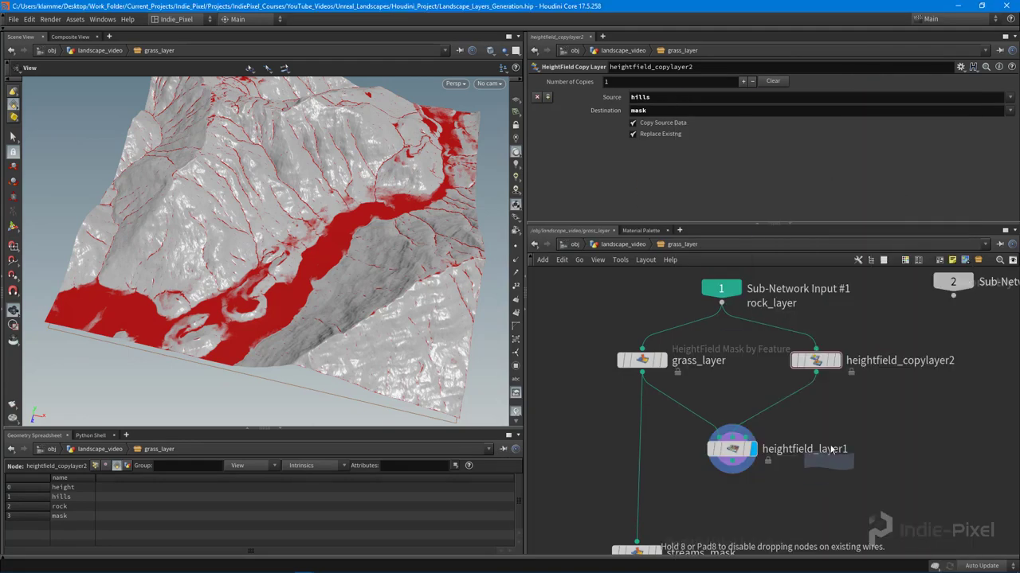
{"action": "left_click", "coordinate": [828, 399]}
{"action": "left_click_drag", "start_coordinate": [844, 423], "coordinate": [846, 423]}
{"action": "left_click", "coordinate": [867, 423]}
{"action": "left_click", "coordinate": [698, 169]}
{"action": "type", "text": "@mask = 1-@mask;"}
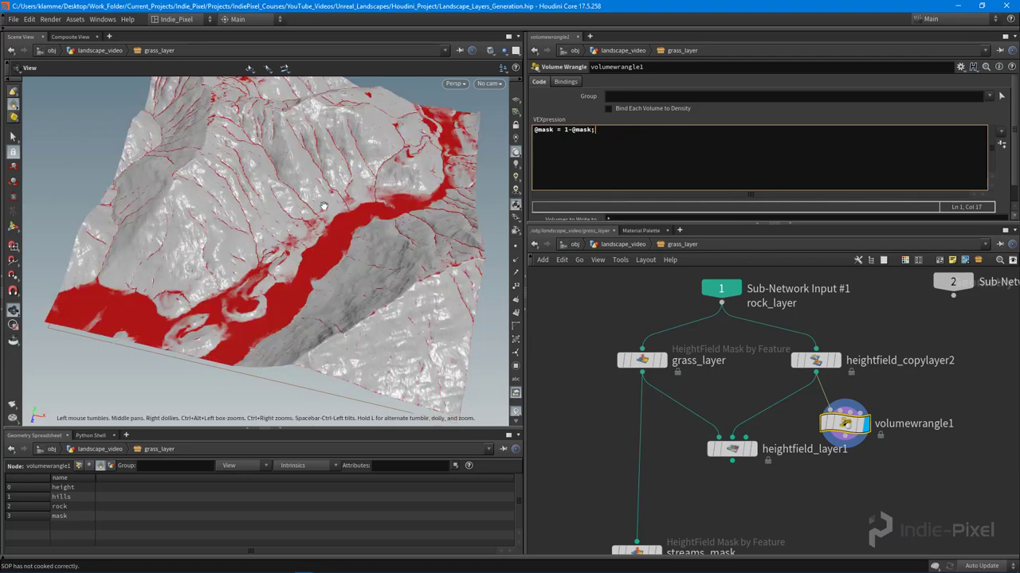
{"action": "left_click_drag", "start_coordinate": [744, 436], "coordinate": [801, 416]}
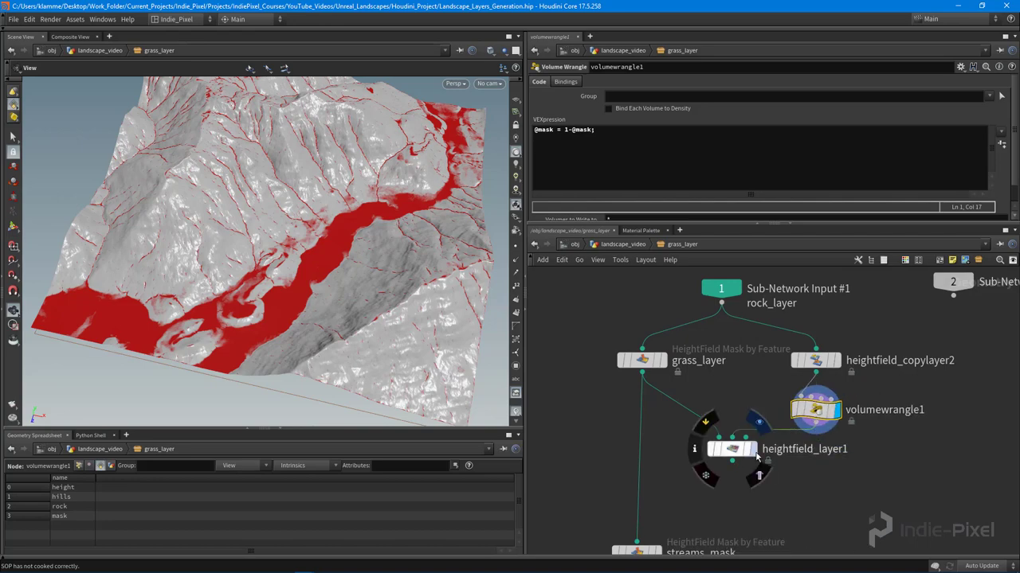
{"action": "key", "text": "r"}
{"action": "left_click", "coordinate": [734, 454]}
{"action": "left_click_drag", "start_coordinate": [78, 330], "coordinate": [223, 294]}
{"action": "middle_click_drag", "start_coordinate": [661, 395], "coordinate": [696, 393]}
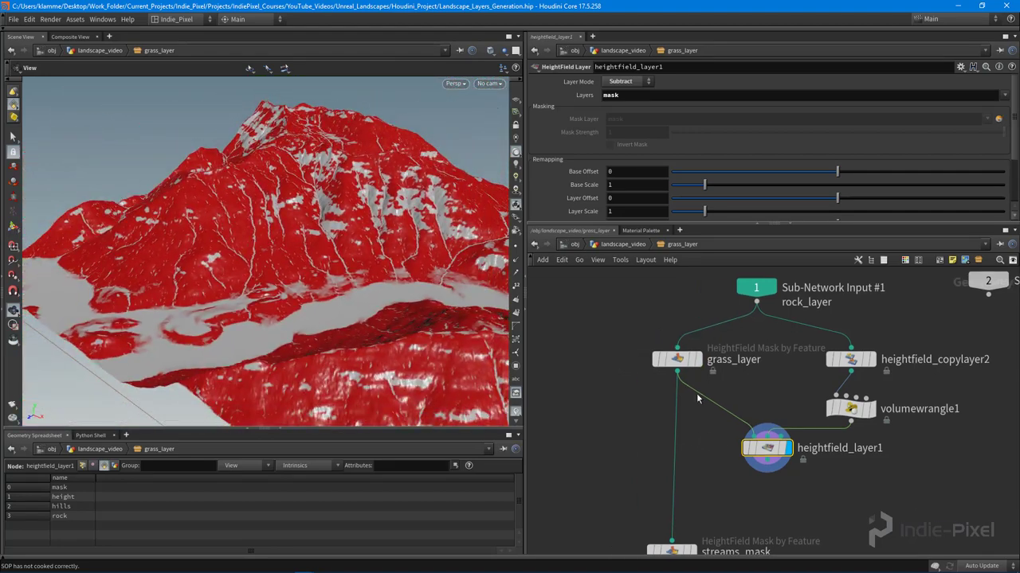
{"action": "left_click", "coordinate": [678, 363]}
{"action": "scroll", "coordinate": [665, 163], "scroll_direction": "down", "scroll_amount": 1}
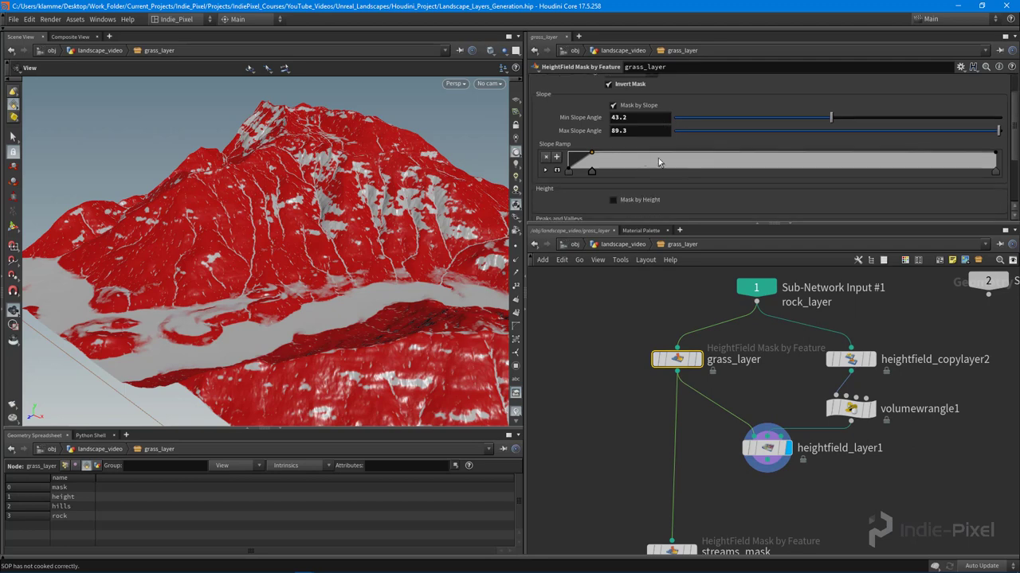
{"action": "left_click_drag", "start_coordinate": [596, 171], "coordinate": [618, 172]}
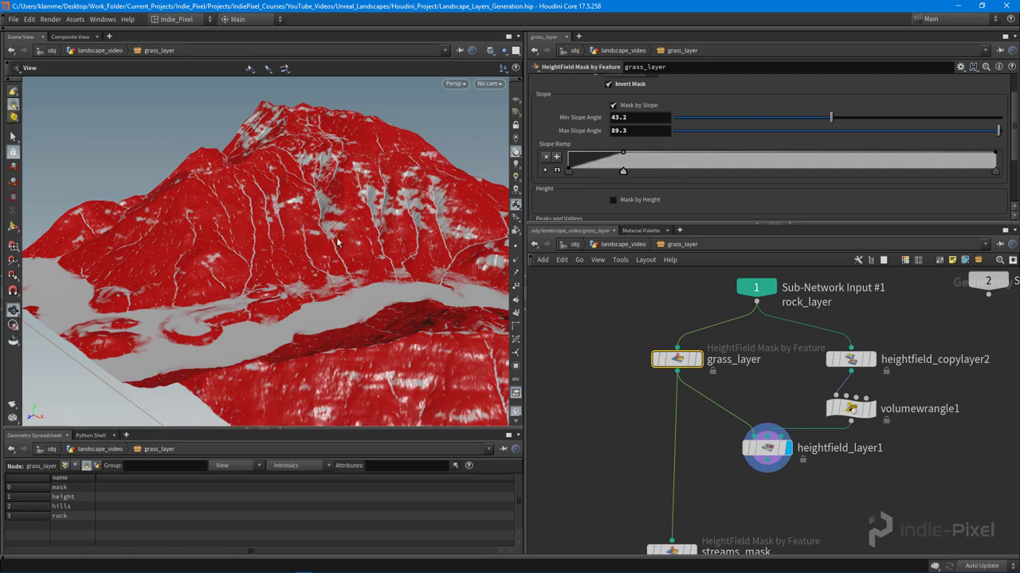
{"action": "left_click_drag", "start_coordinate": [395, 224], "coordinate": [303, 233]}
{"action": "middle_click_drag", "start_coordinate": [965, 421], "coordinate": [932, 427]}
{"action": "left_click_drag", "start_coordinate": [890, 330], "coordinate": [787, 438]}
{"action": "middle_click_drag", "start_coordinate": [796, 430], "coordinate": [796, 412]}
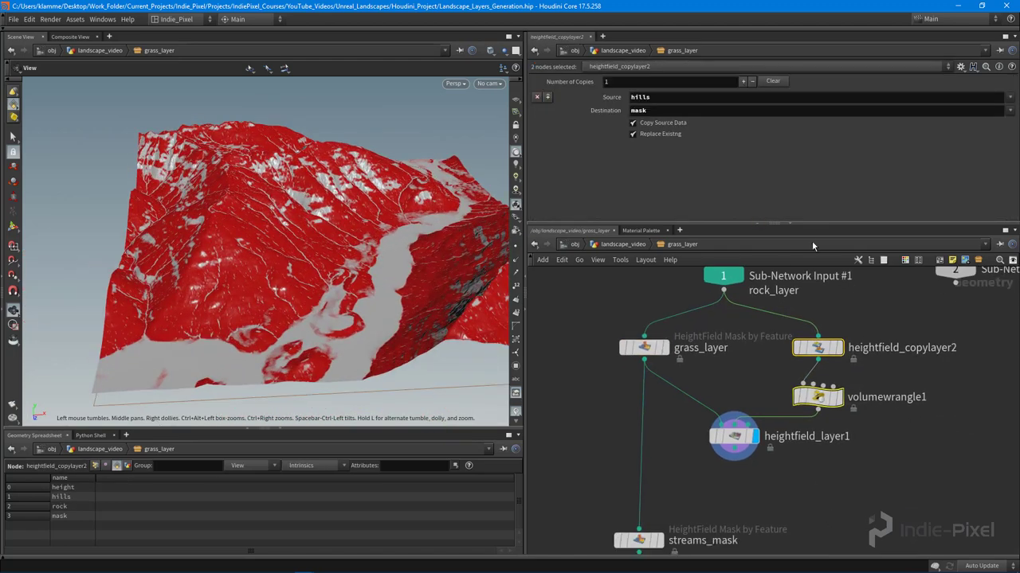
{"action": "left_click_drag", "start_coordinate": [811, 224], "coordinate": [812, 193]}
{"action": "middle_click_drag", "start_coordinate": [770, 498], "coordinate": [765, 416]}
{"action": "scroll", "coordinate": [770, 434], "scroll_direction": "down", "scroll_amount": 2}
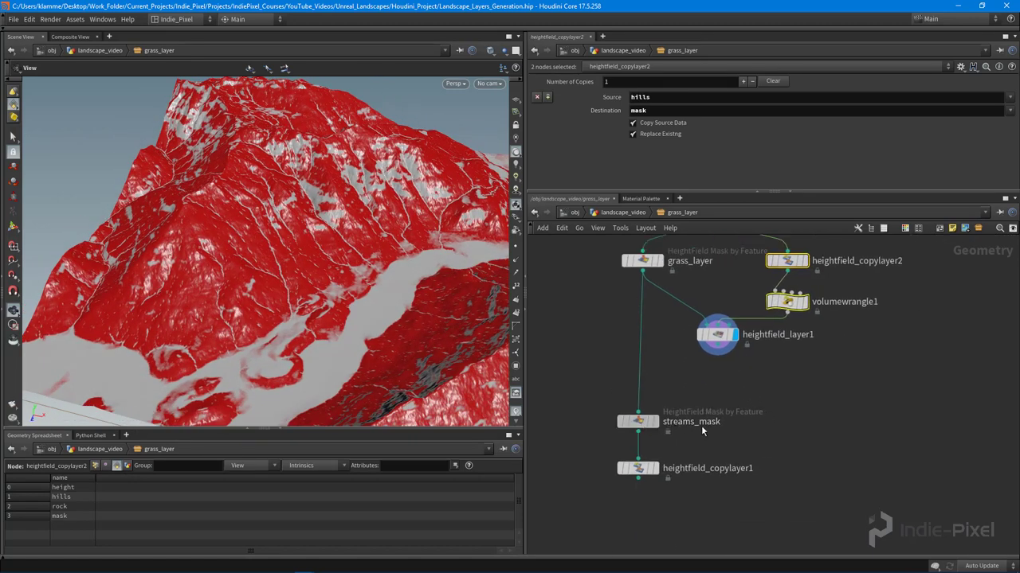
Delete streams_mask and add a HeightField Mask by Feature node in its place.
{"action": "left_click", "coordinate": [702, 431]}
{"action": "key", "text": "Delete"}
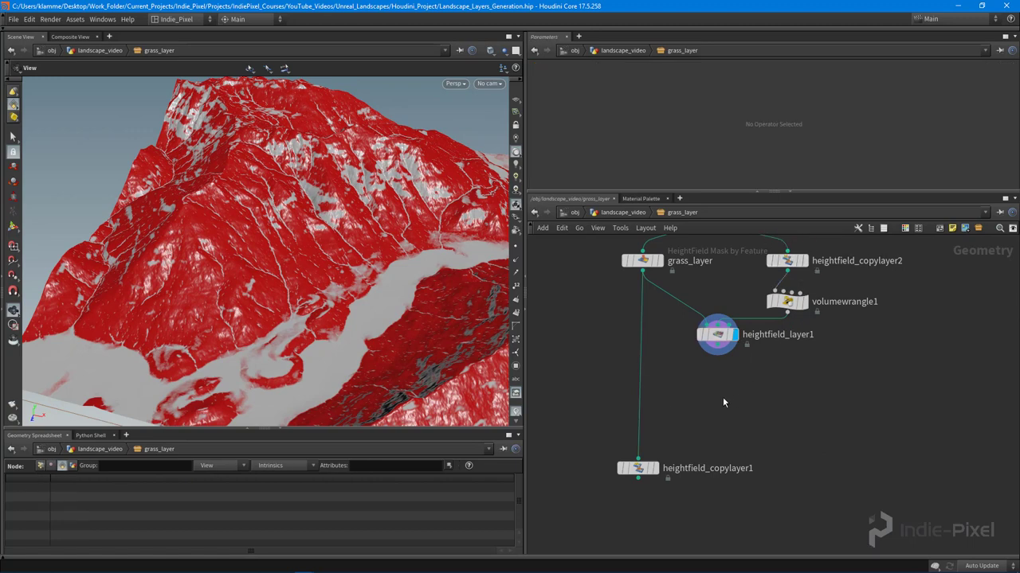
{"action": "key", "text": "Tab"}
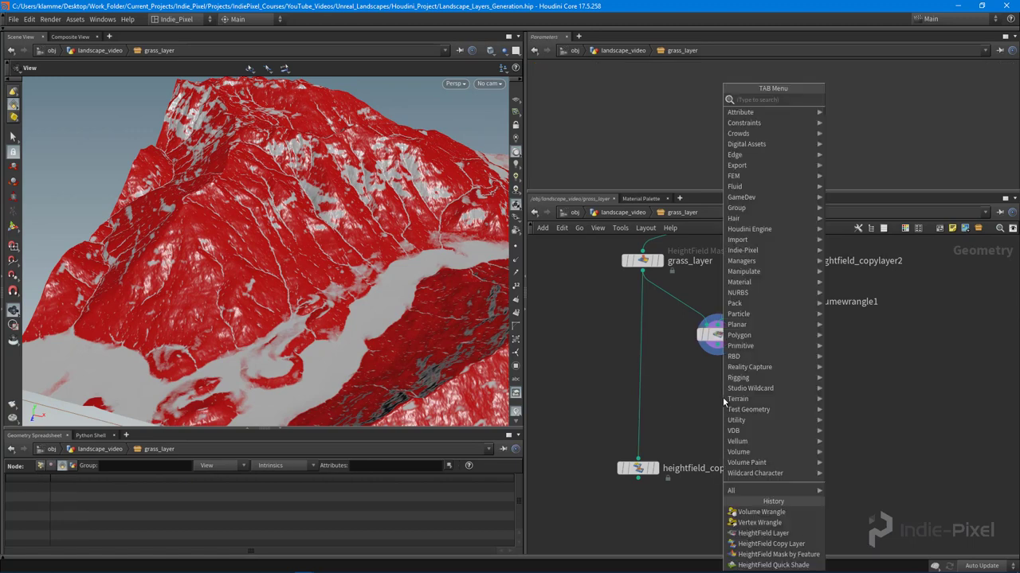
{"action": "type", "text": "feature"}
{"action": "key", "text": "Return"}
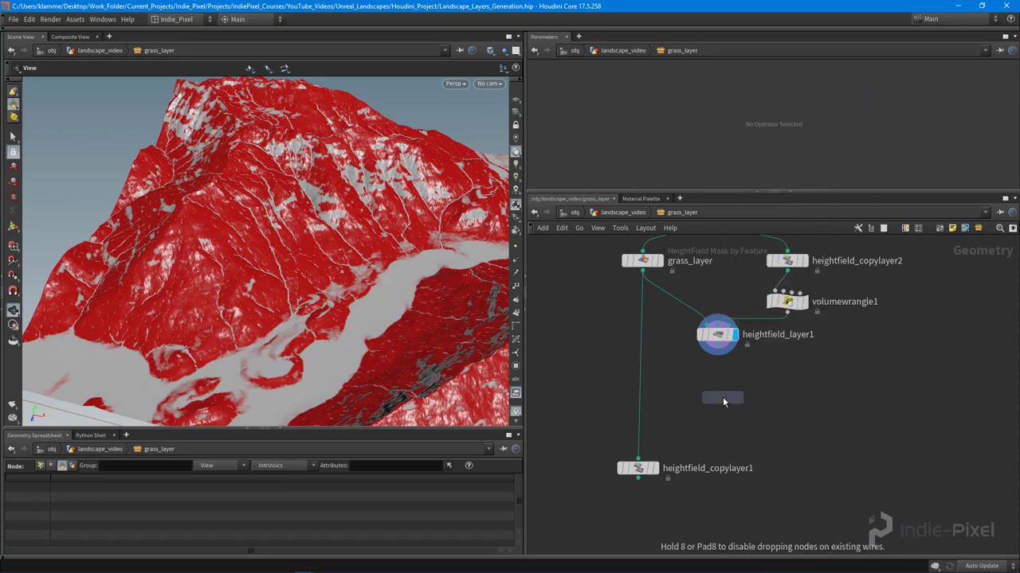
{"action": "left_click", "coordinate": [722, 399]}
Wire heightfield_layer1 into the new mask node and position it underneath.
{"action": "scroll", "coordinate": [720, 341], "scroll_direction": "up", "scroll_amount": 3}
{"action": "left_click", "coordinate": [718, 339]}
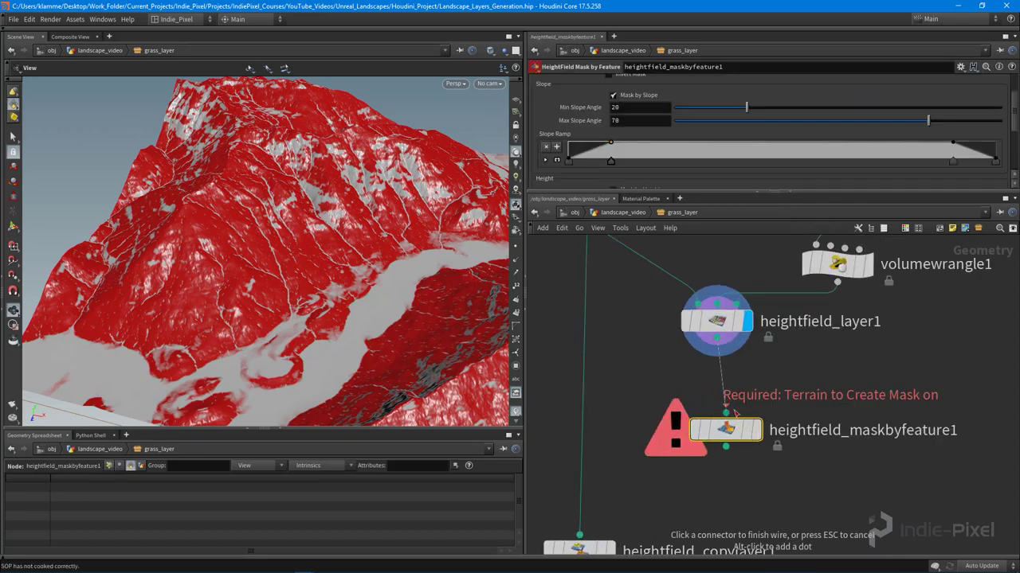
{"action": "left_click", "coordinate": [759, 433]}
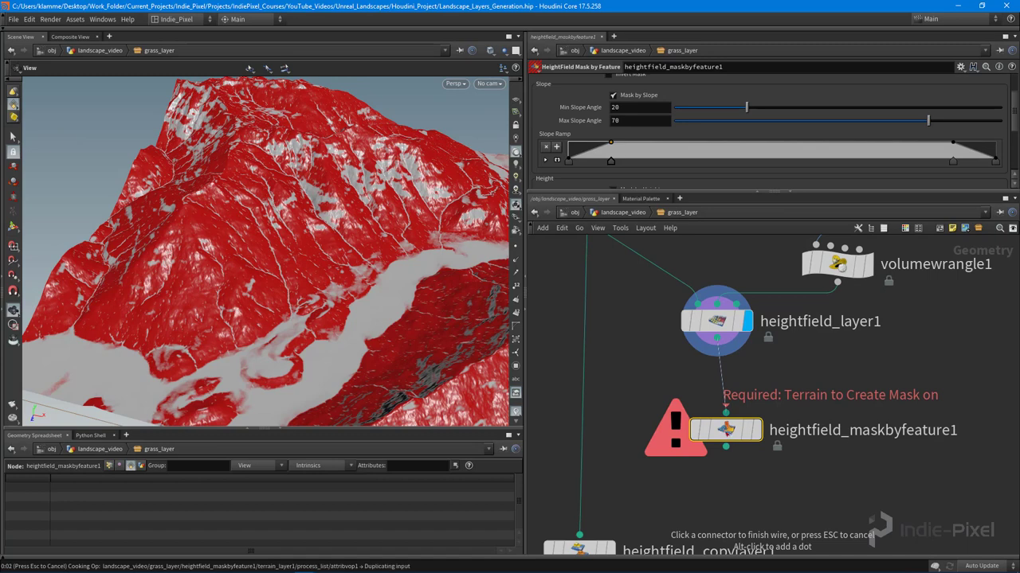
{"action": "left_click", "coordinate": [726, 411]}
{"action": "left_click_drag", "start_coordinate": [725, 430], "coordinate": [714, 403]}
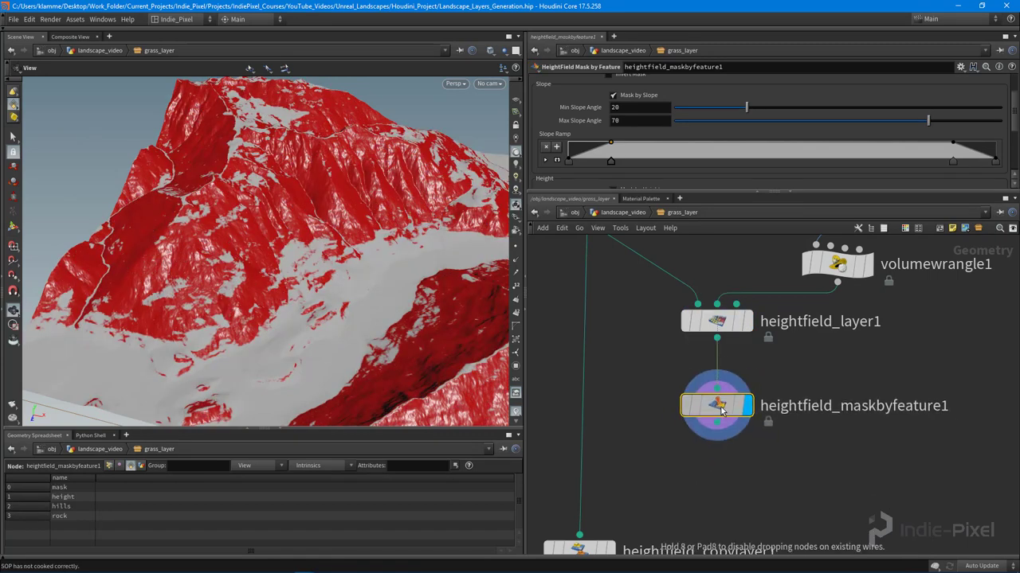
{"action": "left_click_drag", "start_coordinate": [260, 271], "coordinate": [400, 228]}
{"action": "scroll", "coordinate": [399, 227], "scroll_direction": "up", "scroll_amount": 2}
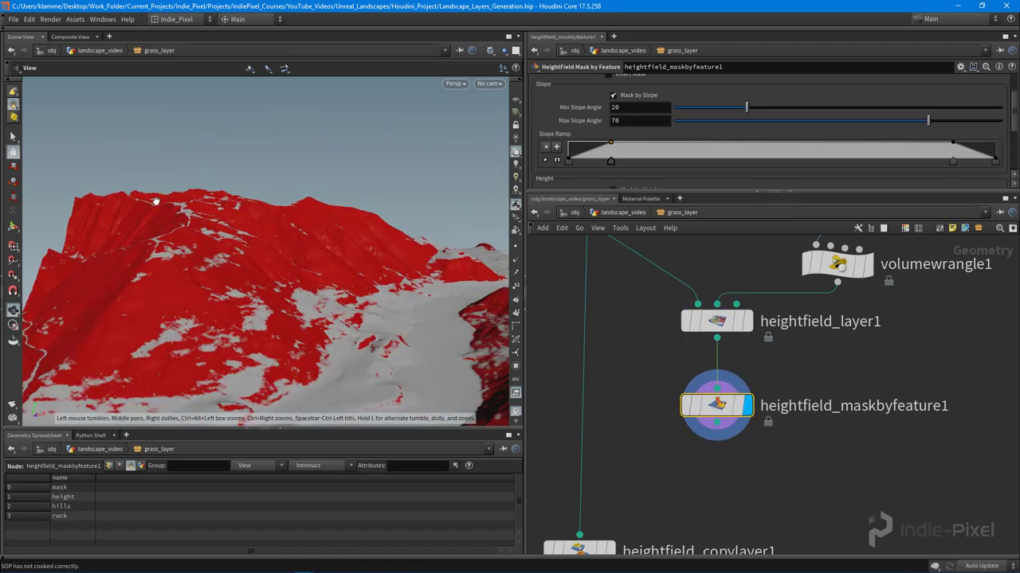
Set the mask to Subtract, masking by height instead of slope, with a computed height range.
{"action": "left_click_drag", "start_coordinate": [825, 193], "coordinate": [825, 290]}
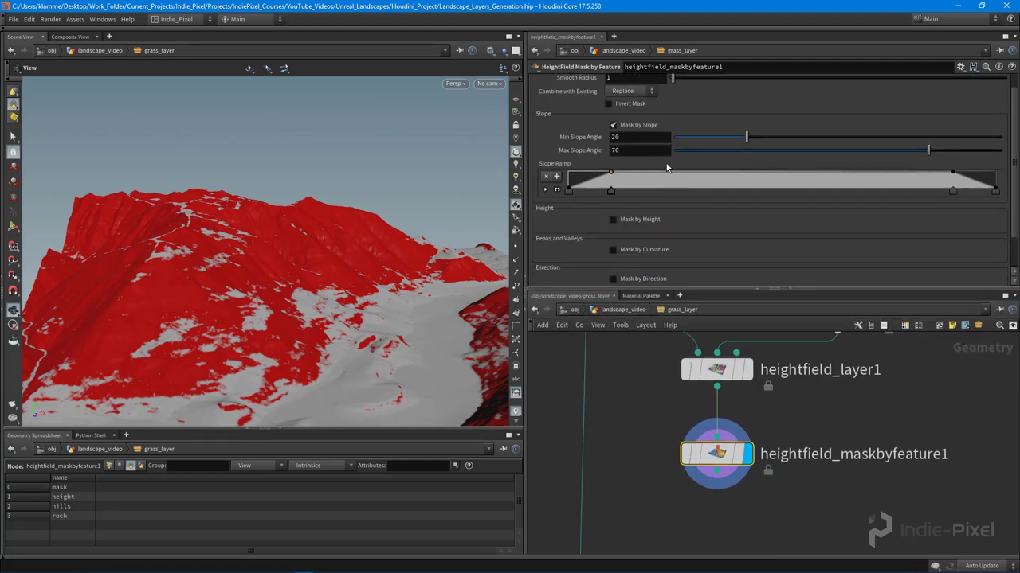
{"action": "left_click", "coordinate": [630, 109]}
{"action": "left_click", "coordinate": [625, 135]}
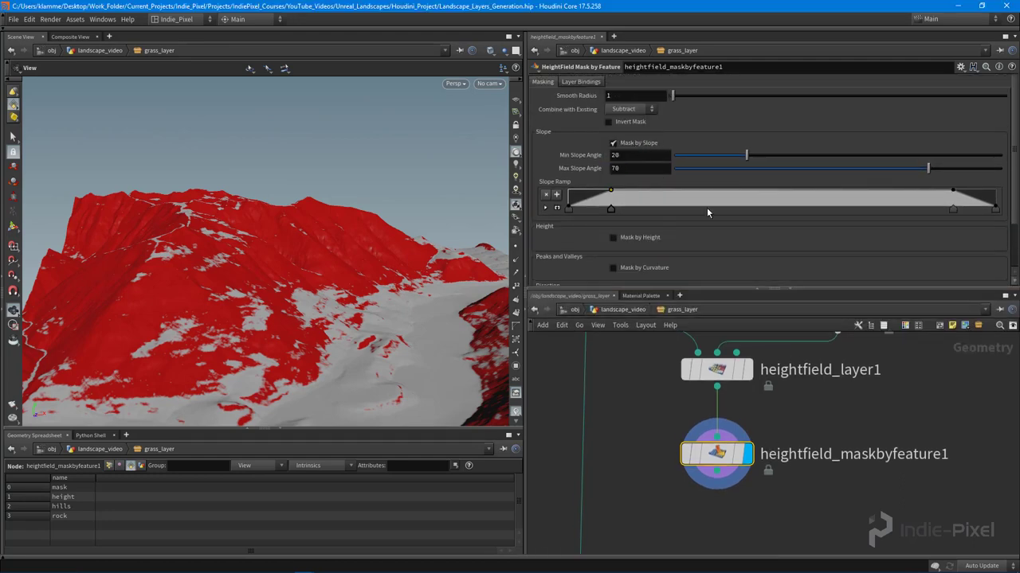
{"action": "left_click", "coordinate": [632, 144]}
{"action": "left_click", "coordinate": [637, 172]}
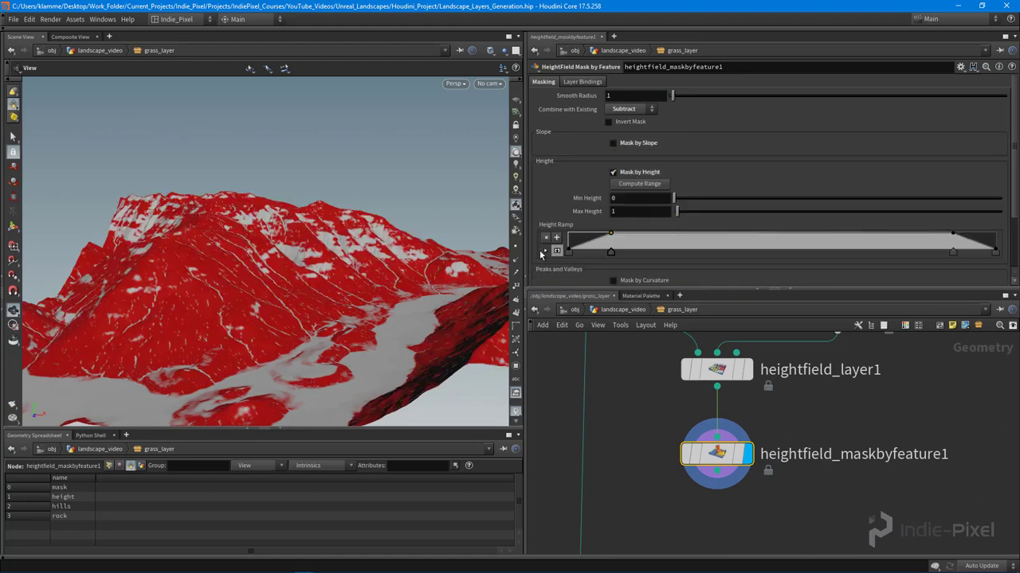
{"action": "left_click_drag", "start_coordinate": [305, 238], "coordinate": [239, 240]}
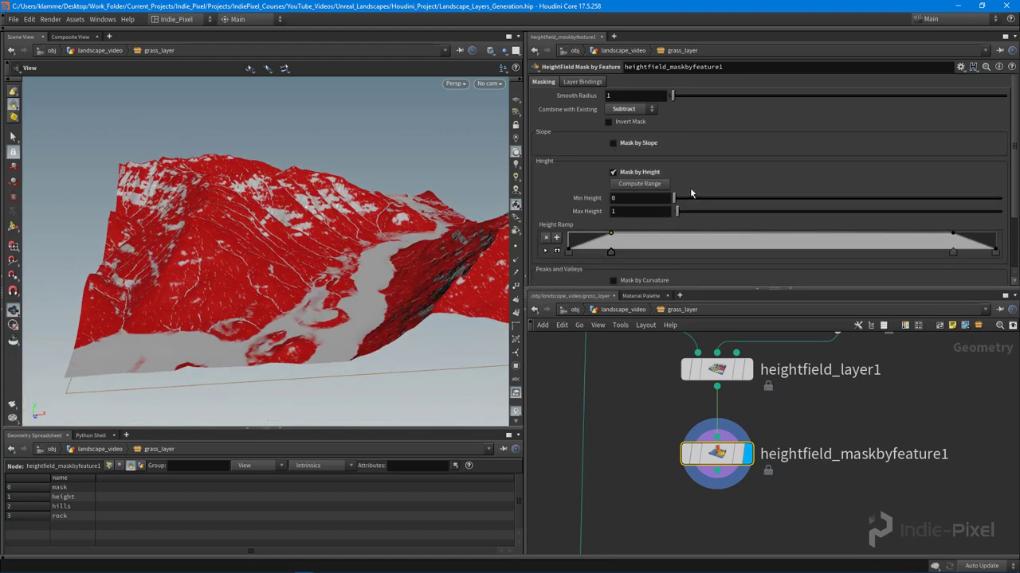
{"action": "left_click", "coordinate": [639, 184]}
Move the height ramp's first key inward and review the mask on the terrain.
{"action": "left_click_drag", "start_coordinate": [335, 258], "coordinate": [288, 259]}
{"action": "left_click_drag", "start_coordinate": [568, 252], "coordinate": [610, 252]}
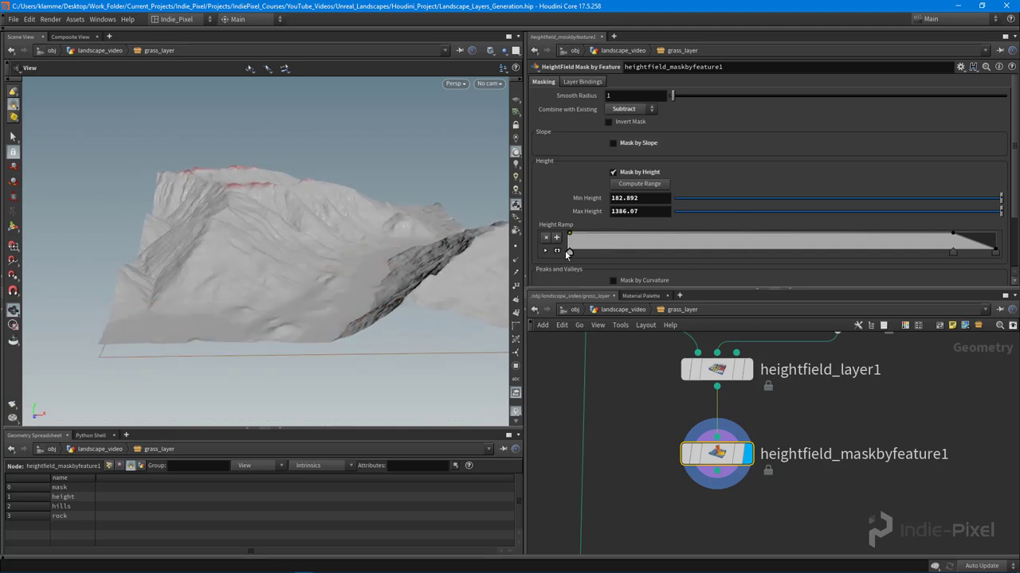
{"action": "left_click_drag", "start_coordinate": [312, 287], "coordinate": [314, 192]}
{"action": "scroll", "coordinate": [310, 187], "scroll_direction": "up", "scroll_amount": 4}
{"action": "scroll", "coordinate": [223, 232], "scroll_direction": "down", "scroll_amount": 6}
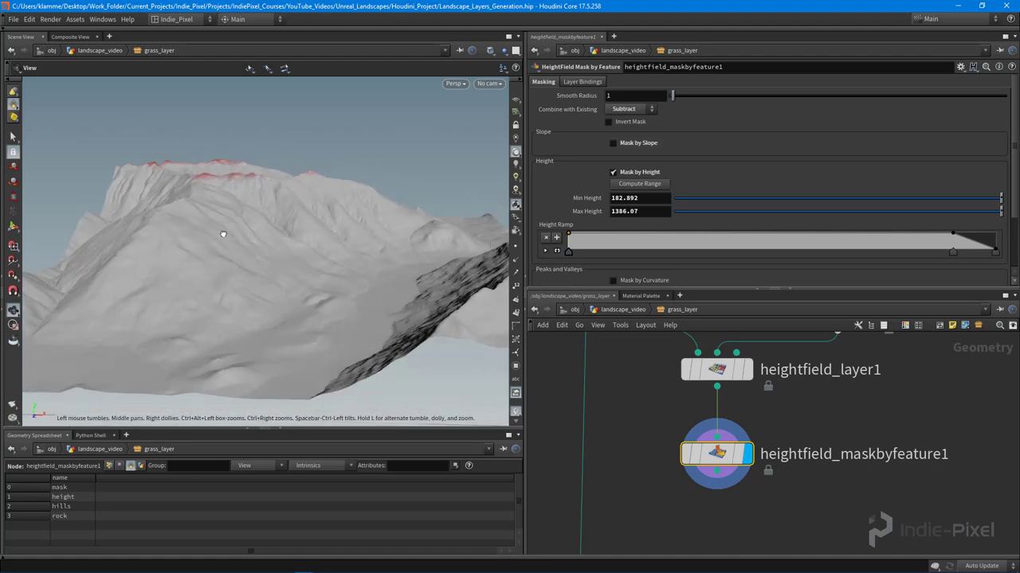
{"action": "left_click_drag", "start_coordinate": [223, 232], "coordinate": [263, 229]}
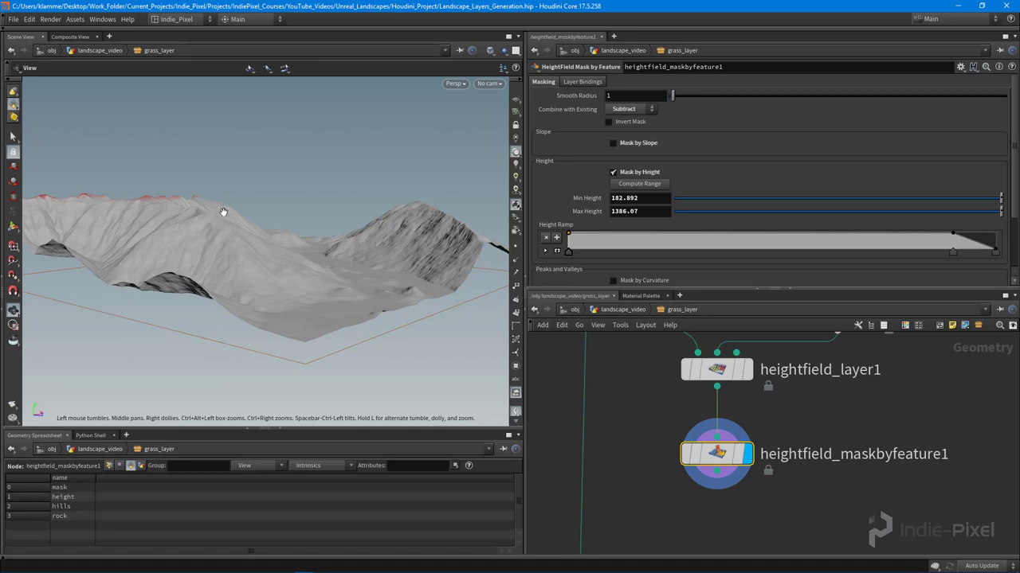
{"action": "left_click_drag", "start_coordinate": [282, 249], "coordinate": [270, 242]}
{"action": "scroll", "coordinate": [241, 244], "scroll_direction": "up", "scroll_amount": 4}
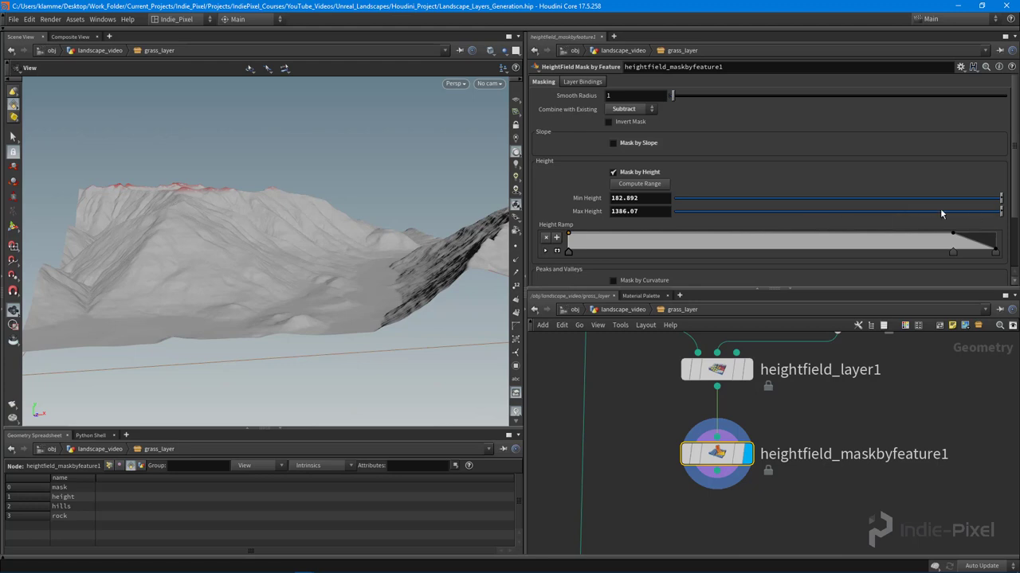
Set Min Height to 0 and tune Max Height to 1156.07, shifting the ramp's right key left.
{"action": "type", "text": "0"}
{"action": "key", "text": "Return"}
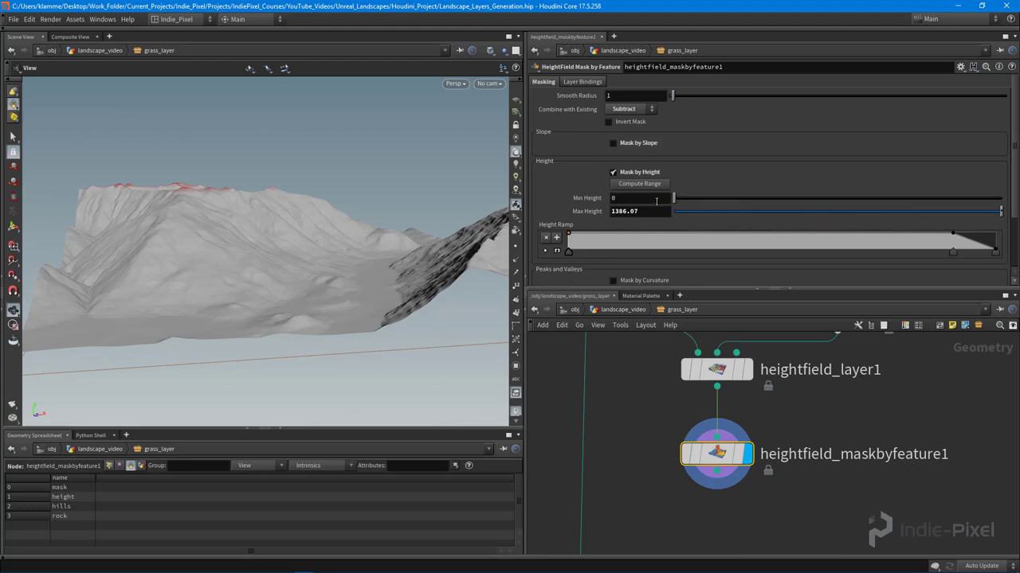
{"action": "middle_click_drag", "start_coordinate": [649, 211], "coordinate": [450, 175]}
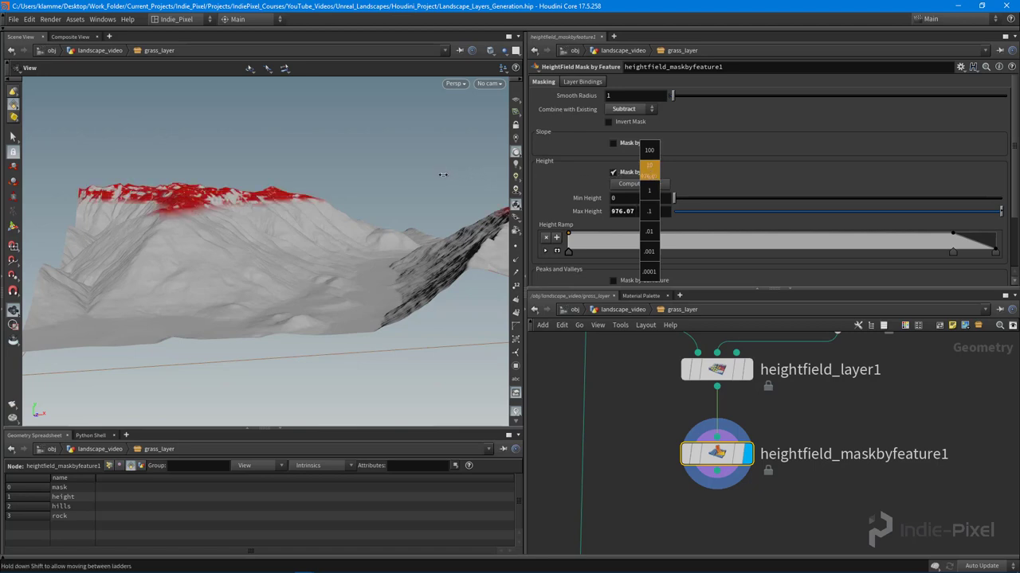
{"action": "middle_click_drag", "start_coordinate": [385, 178], "coordinate": [433, 175]}
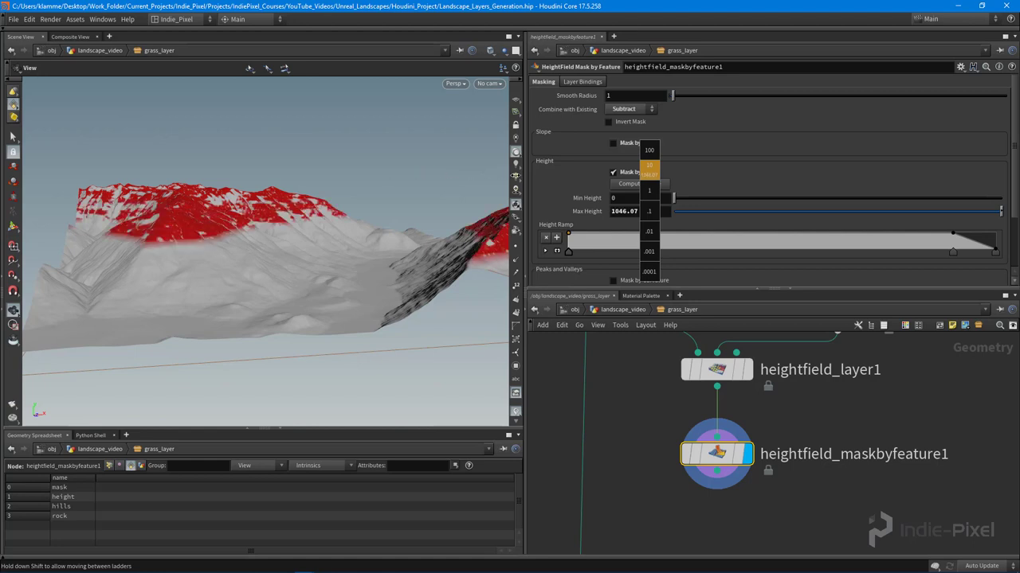
{"action": "middle_click_drag", "start_coordinate": [540, 176], "coordinate": [543, 176]}
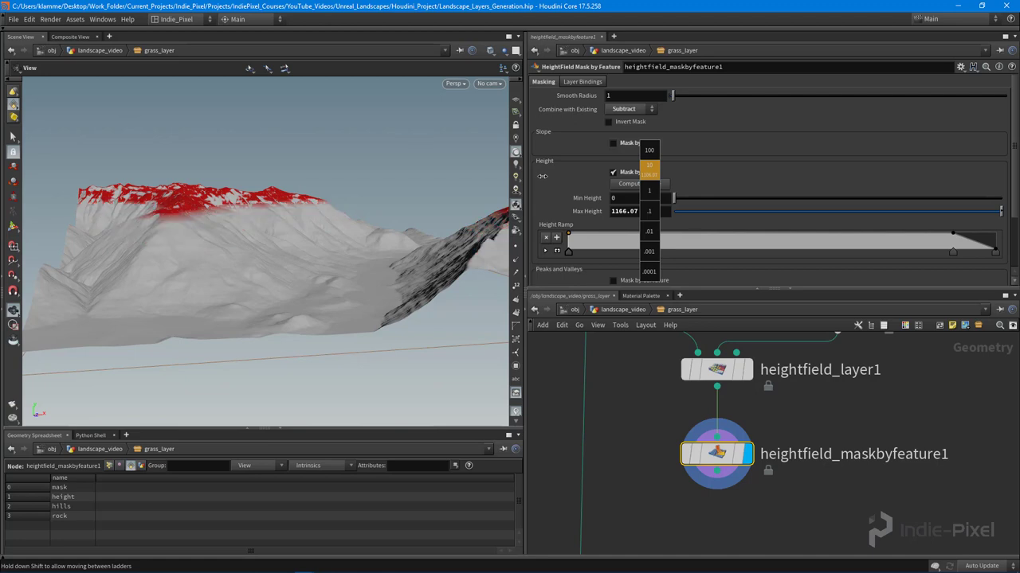
{"action": "middle_click_drag", "start_coordinate": [653, 246], "coordinate": [951, 251]}
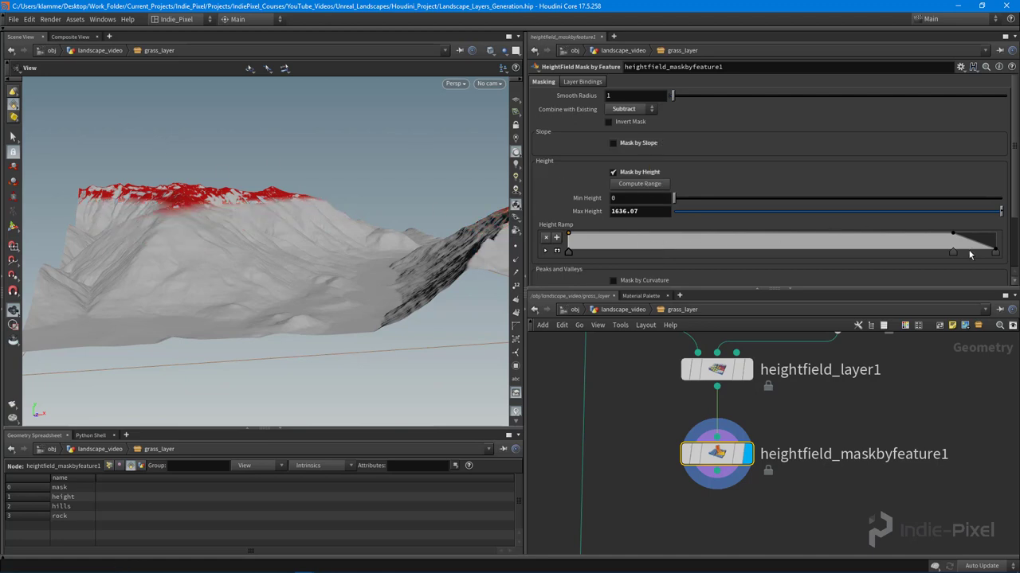
{"action": "left_click_drag", "start_coordinate": [951, 252], "coordinate": [947, 251]}
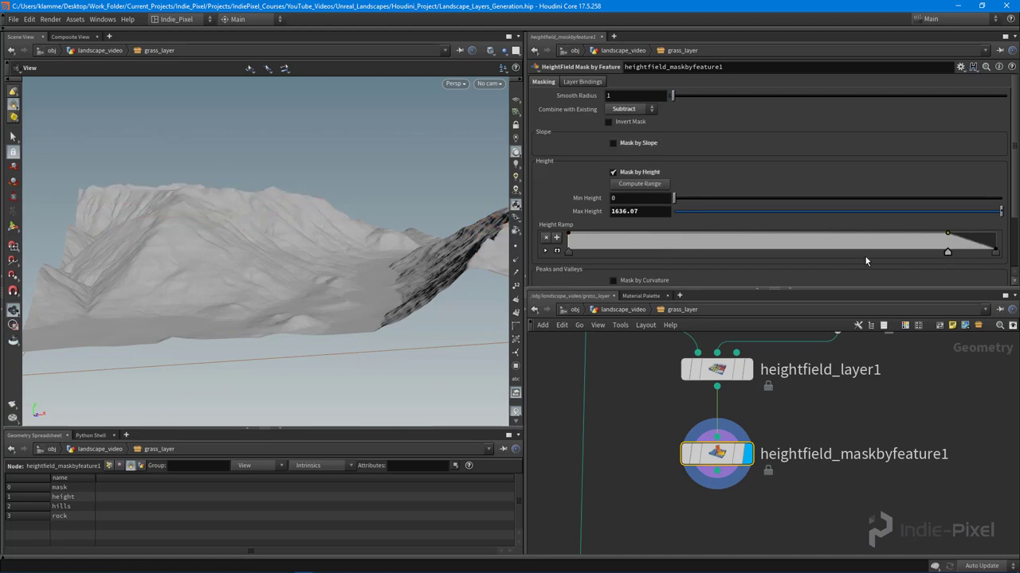
{"action": "left_click", "coordinate": [865, 257]}
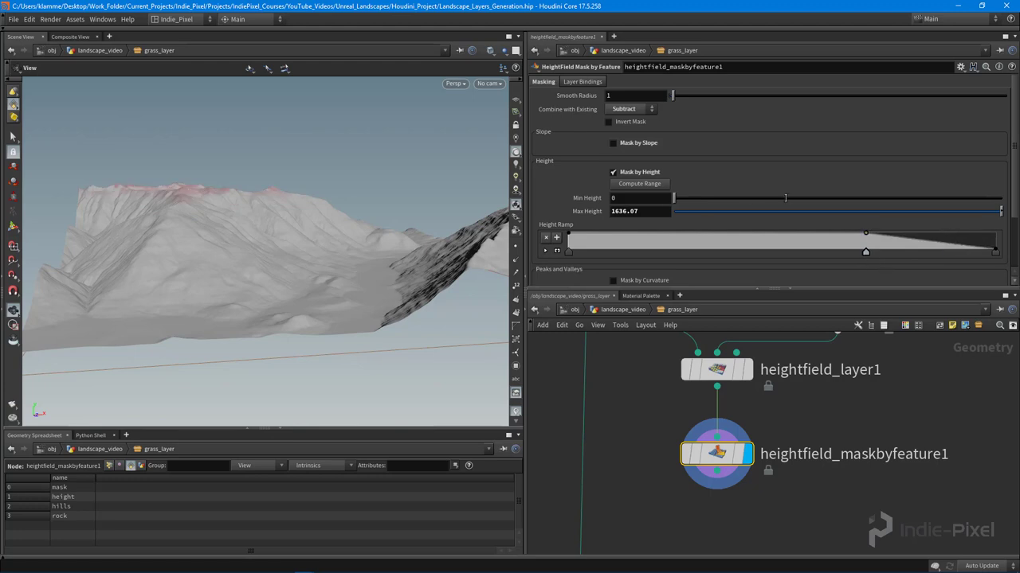
{"action": "middle_click_drag", "start_coordinate": [651, 210], "coordinate": [541, 172]}
{"action": "mouse_move", "coordinate": [426, 172]}
{"action": "middle_mouse_down"}
{"action": "mouse_move", "coordinate": [378, 172]}
{"action": "mouse_move", "coordinate": [419, 168]}
{"action": "middle_mouse_up"}
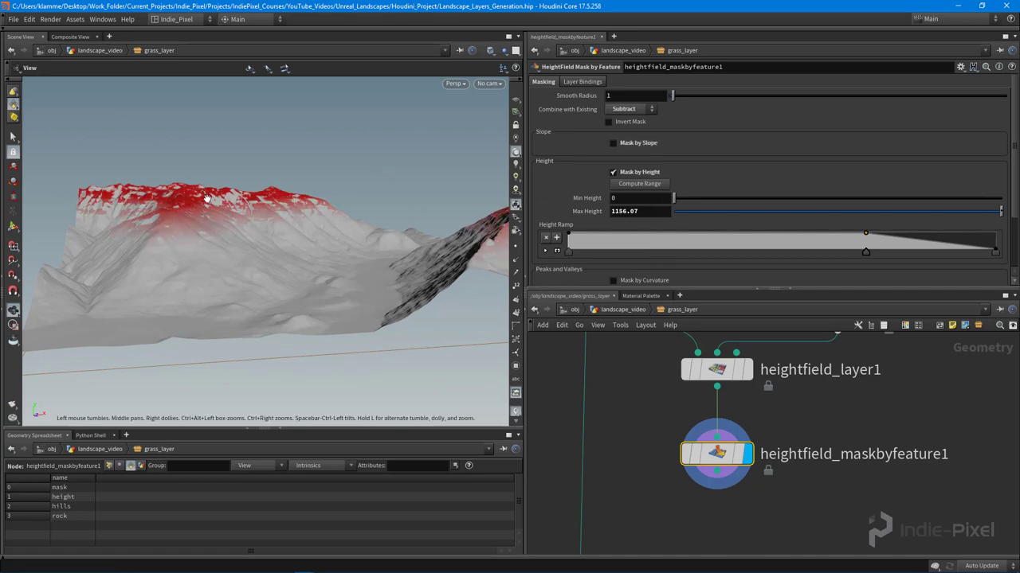
Review the height mask on the terrain and draw a wire toward heightfield_copylayer1.
{"action": "left_click_drag", "start_coordinate": [88, 196], "coordinate": [169, 176]}
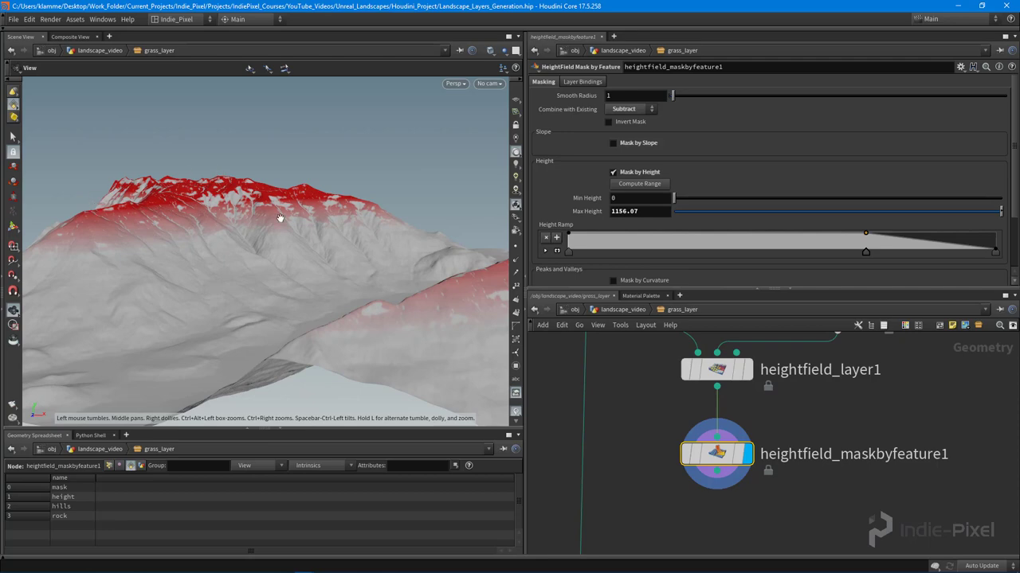
{"action": "left_click_drag", "start_coordinate": [120, 231], "coordinate": [478, 215]}
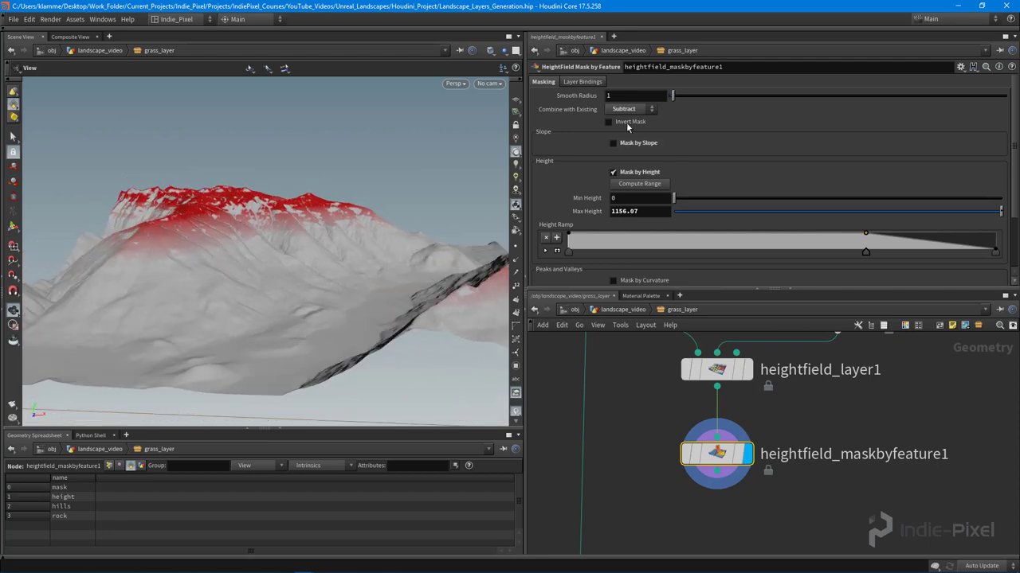
{"action": "left_click_drag", "start_coordinate": [334, 263], "coordinate": [206, 222]}
{"action": "scroll", "coordinate": [195, 242], "scroll_direction": "up", "scroll_amount": 5}
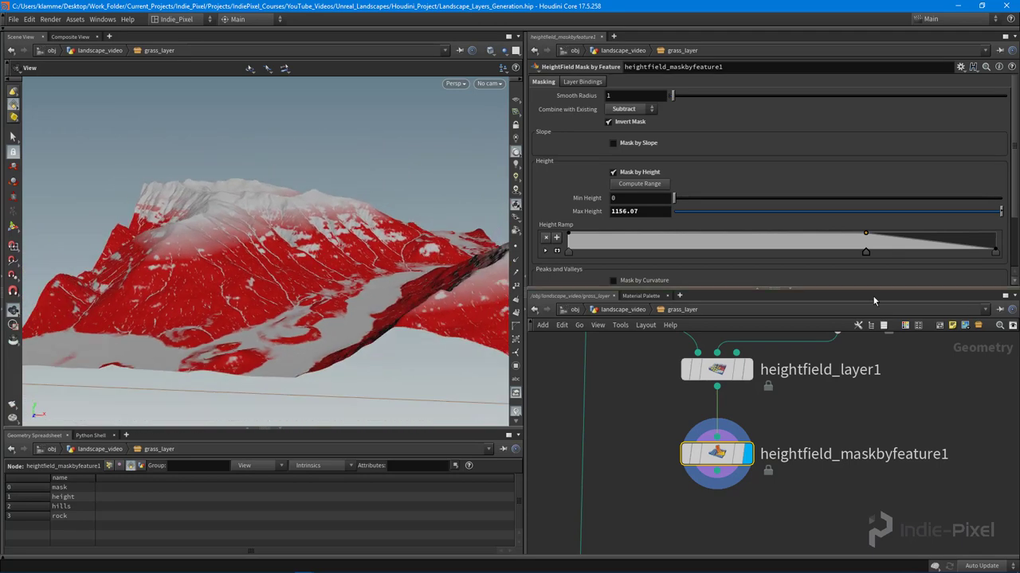
{"action": "left_click_drag", "start_coordinate": [876, 292], "coordinate": [876, 166]}
{"action": "middle_click_drag", "start_coordinate": [797, 318], "coordinate": [825, 242]}
{"action": "scroll", "coordinate": [757, 334], "scroll_direction": "down", "scroll_amount": 1}
{"action": "left_click", "coordinate": [761, 359]}
Feed the mask node into heightfield_copylayer1, copying mask into a grass layer.
{"action": "left_click", "coordinate": [648, 439]}
{"action": "left_click_drag", "start_coordinate": [647, 454], "coordinate": [762, 397]}
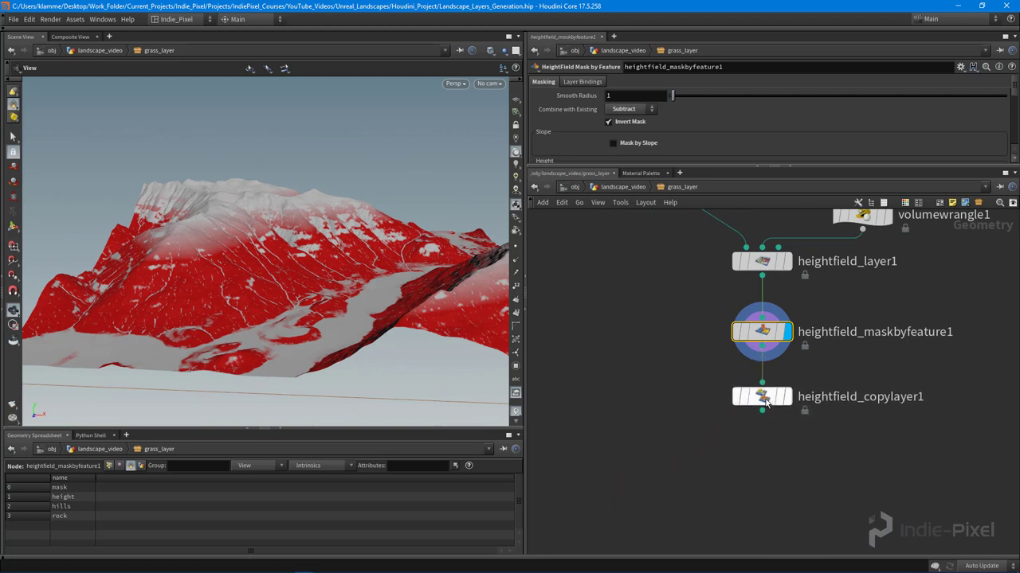
{"action": "middle_click_drag", "start_coordinate": [816, 459], "coordinate": [788, 485]}
{"action": "left_click", "coordinate": [649, 99]}
{"action": "key", "text": "Tab"}
{"action": "key", "text": "Return"}
Go up to the landscape_video network and enter cop2net1.
{"action": "scroll", "coordinate": [770, 411], "scroll_direction": "down", "scroll_amount": 4}
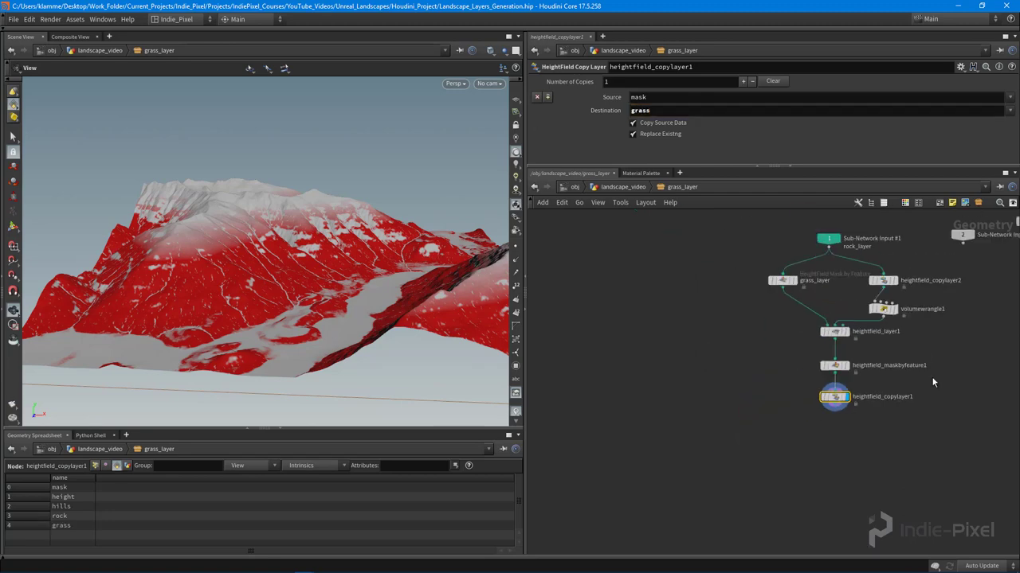
{"action": "key", "text": "u"}
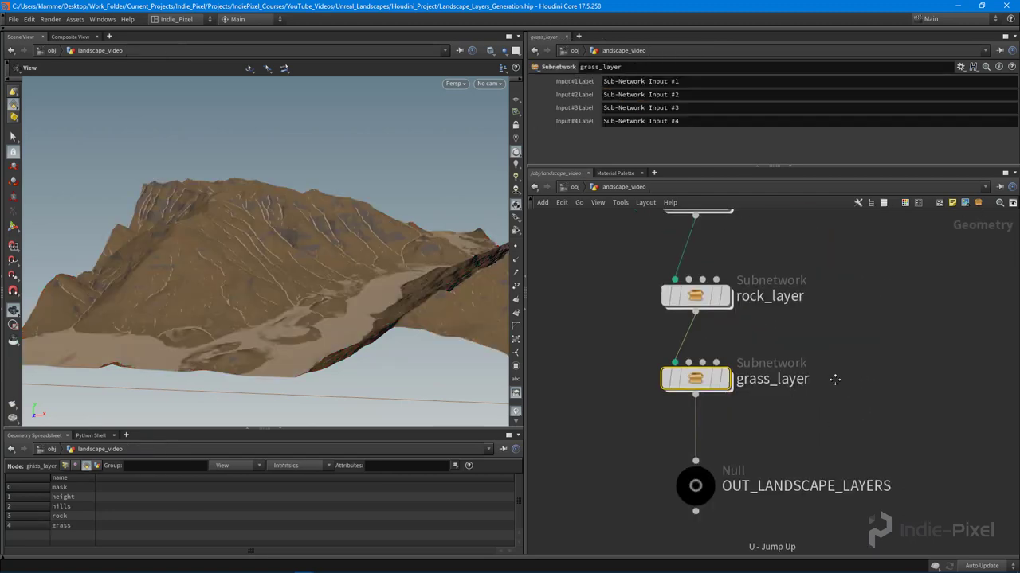
{"action": "scroll", "coordinate": [831, 438], "scroll_direction": "down", "scroll_amount": 3}
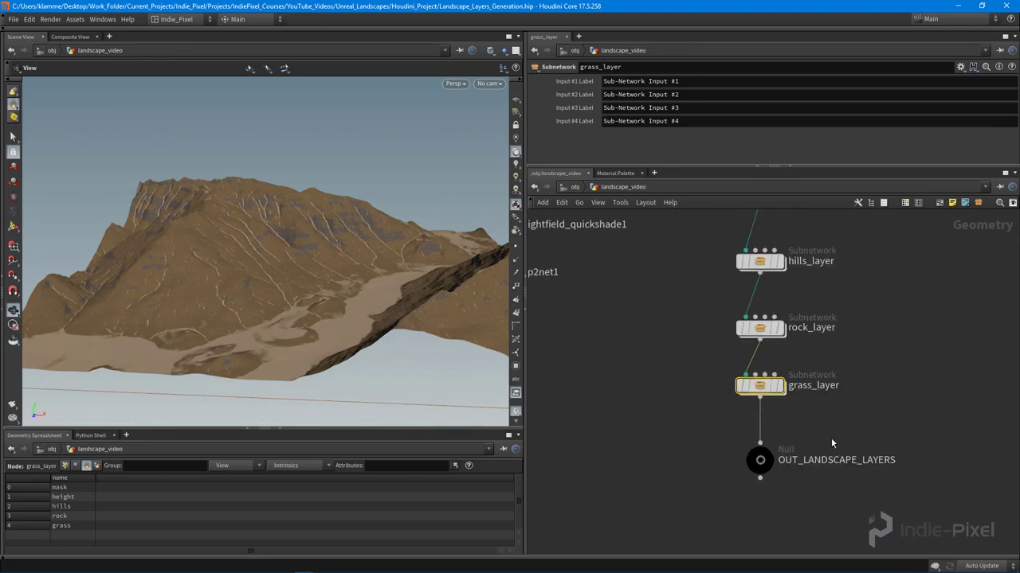
{"action": "scroll", "coordinate": [706, 400], "scroll_direction": "down", "scroll_amount": 1}
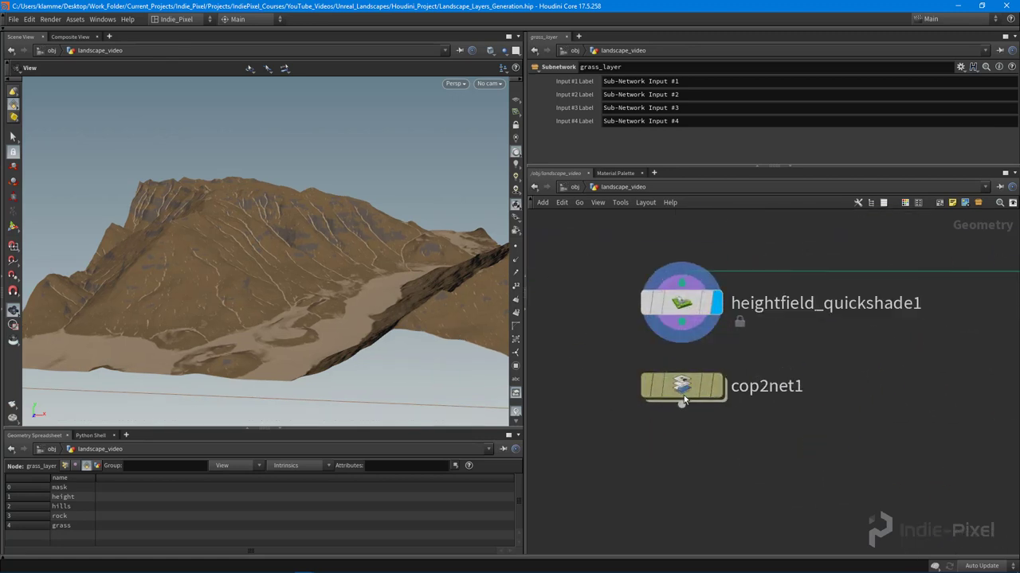
{"action": "double_click", "coordinate": [683, 380]}
Duplicate the rock_color and rock_layer nodes below the originals.
{"action": "scroll", "coordinate": [677, 381], "scroll_direction": "up", "scroll_amount": 3}
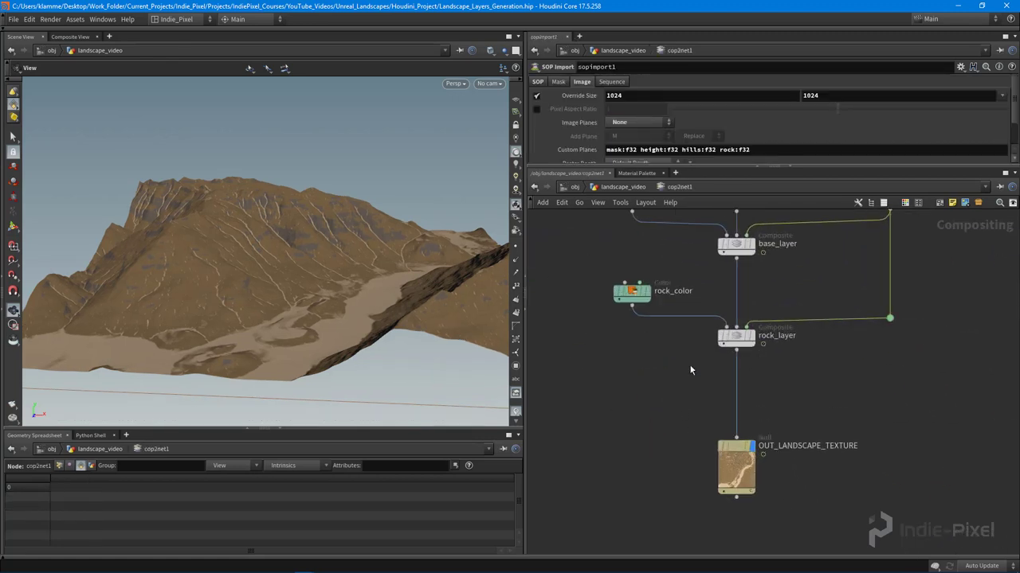
{"action": "left_click_drag", "start_coordinate": [551, 393], "coordinate": [789, 279]}
{"action": "middle_click_drag", "start_coordinate": [795, 407], "coordinate": [777, 371]}
{"action": "mouse_move", "coordinate": [734, 307]}
{"action": "left_click_drag", "start_coordinate": [720, 303], "coordinate": [771, 385], "text": "alt"}
{"action": "left_click", "coordinate": [849, 384]}
Wire rock_layer into rock_layer1's background and splice rock_layer1 before OUT_LANDSCAPE_TEXTURE.
{"action": "left_click", "coordinate": [719, 311]}
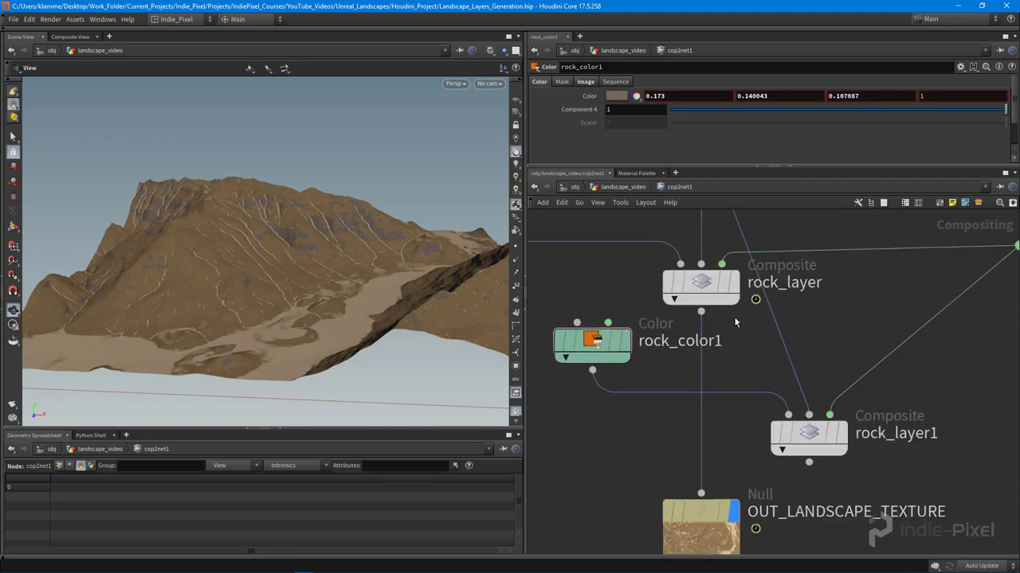
{"action": "scroll", "coordinate": [753, 346], "scroll_direction": "up", "scroll_amount": 5}
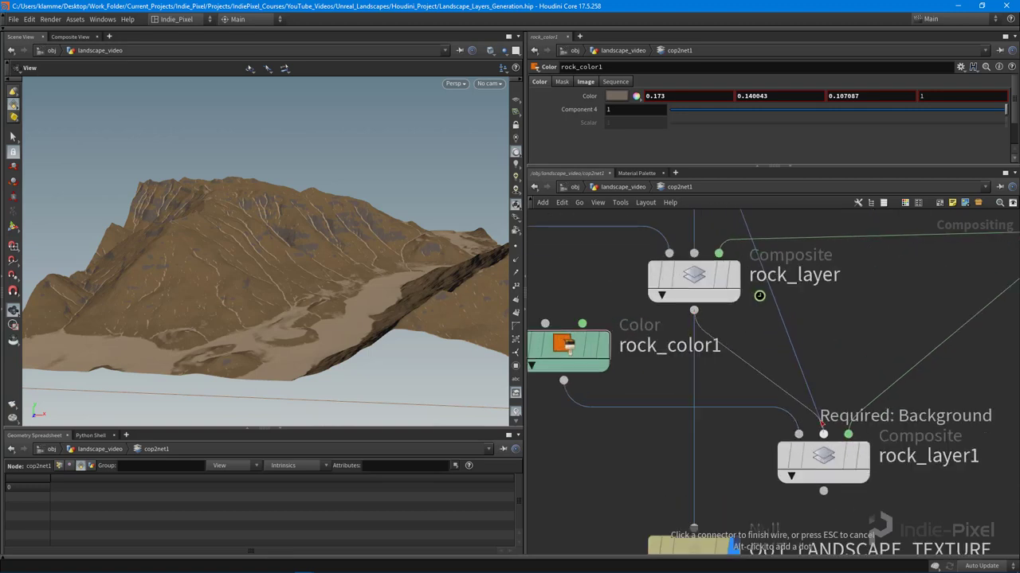
{"action": "left_click", "coordinate": [823, 430]}
{"action": "scroll", "coordinate": [823, 430], "scroll_direction": "down", "scroll_amount": 4}
{"action": "middle_click_drag", "start_coordinate": [796, 449], "coordinate": [759, 435]}
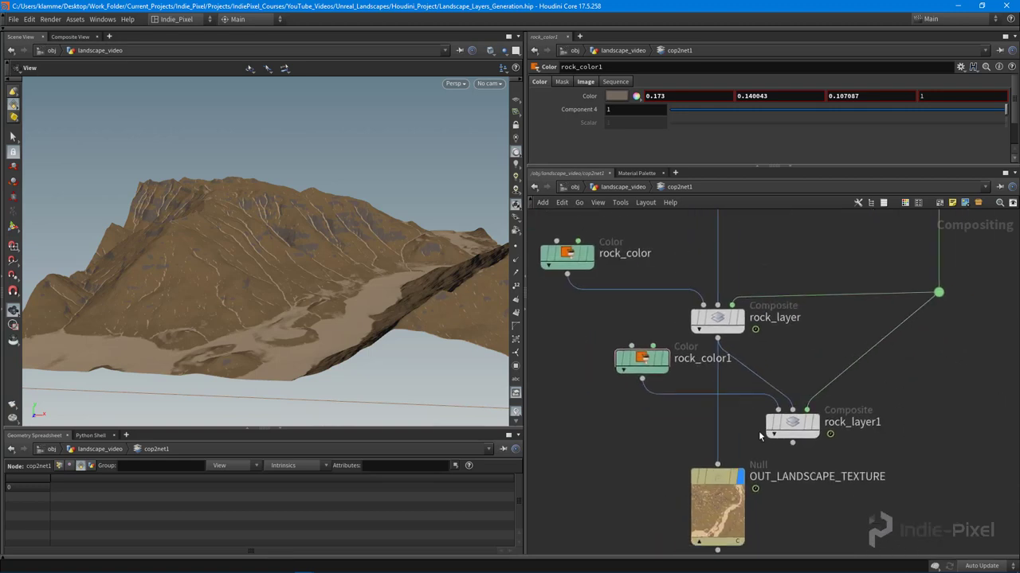
{"action": "left_click_drag", "start_coordinate": [787, 425], "coordinate": [715, 415]}
{"action": "left_click_drag", "start_coordinate": [663, 360], "coordinate": [581, 364]}
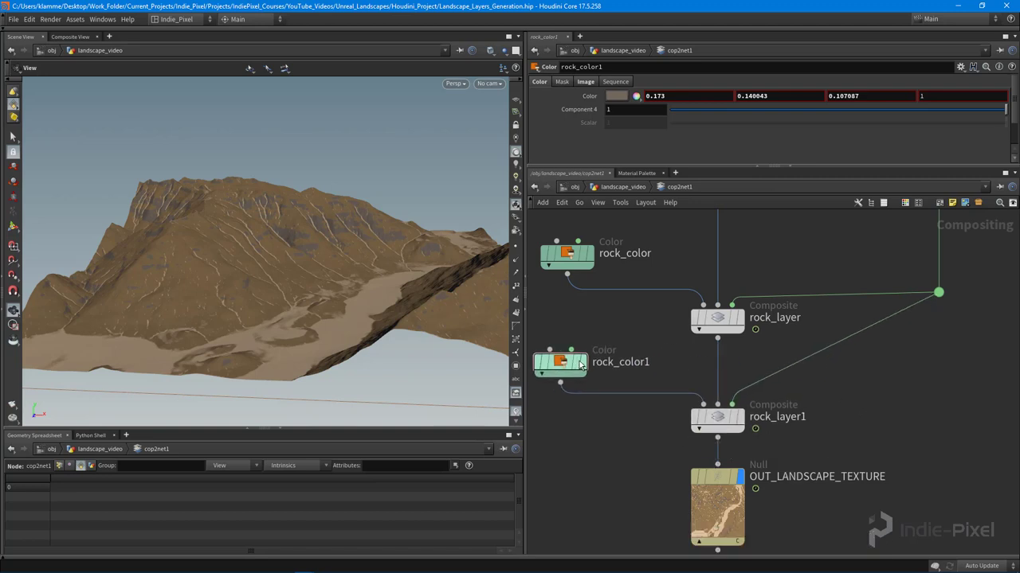
Rename rock_color1 to grass_color and route the mask wire into rock_layer1 through a dot.
{"action": "double_click", "coordinate": [600, 362]}
{"action": "type", "text": "grass_color"}
{"action": "key", "text": "Return"}
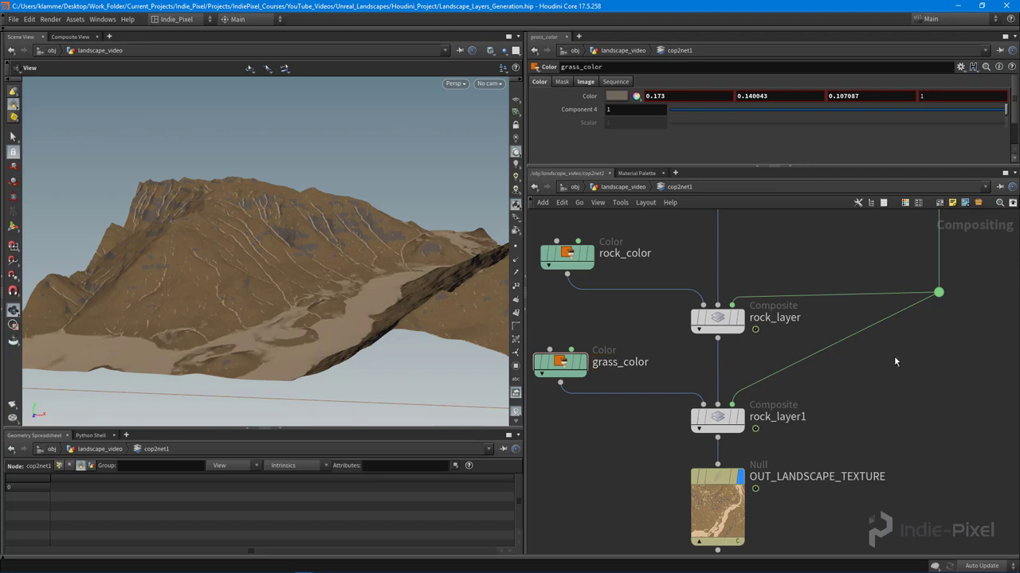
{"action": "left_click_drag", "start_coordinate": [852, 336], "coordinate": [937, 394], "text": "alt"}
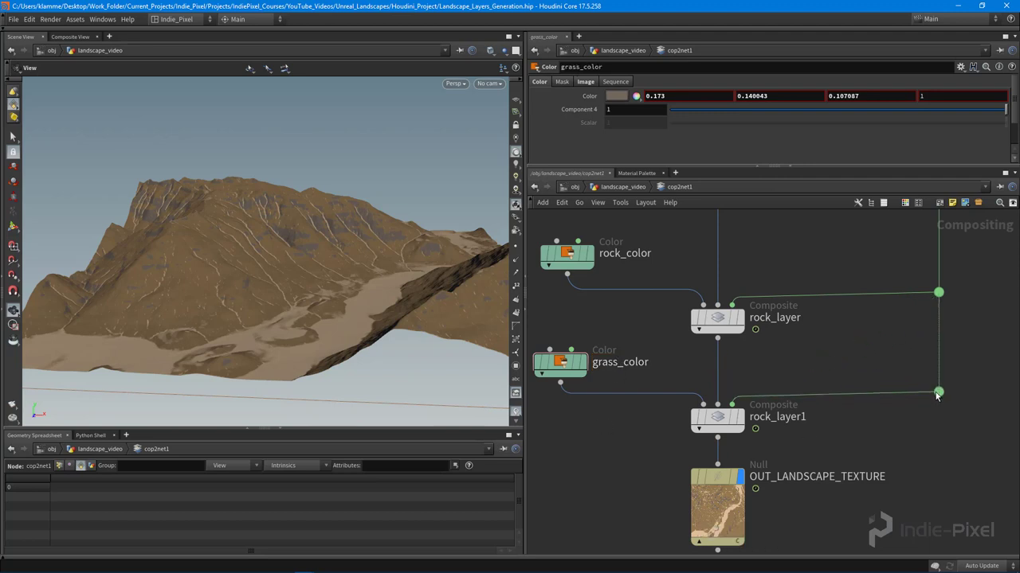
{"action": "scroll", "coordinate": [902, 460], "scroll_direction": "down", "scroll_amount": 3}
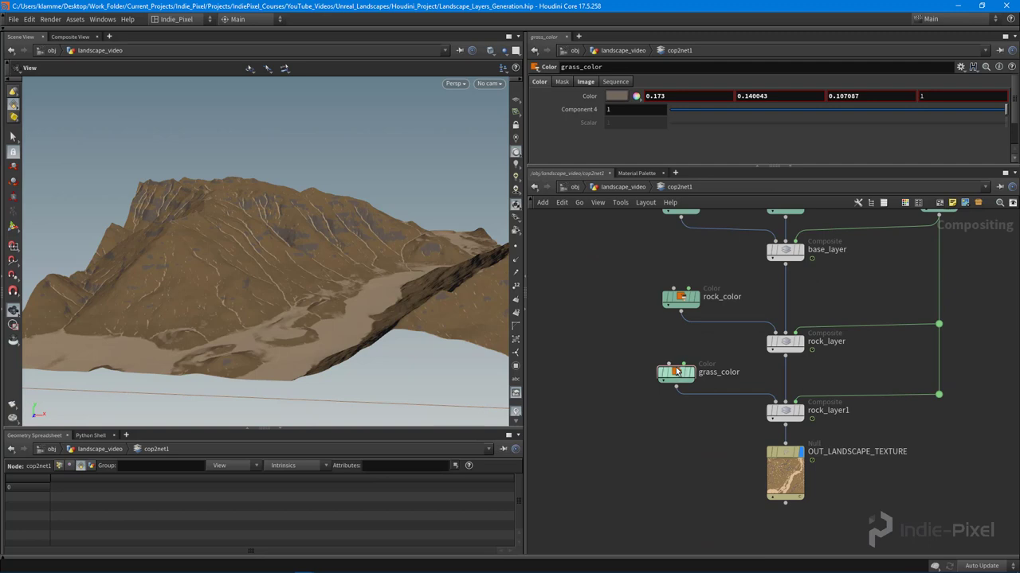
Set the grass_color colour to a green swatch.
{"action": "left_click", "coordinate": [617, 96]}
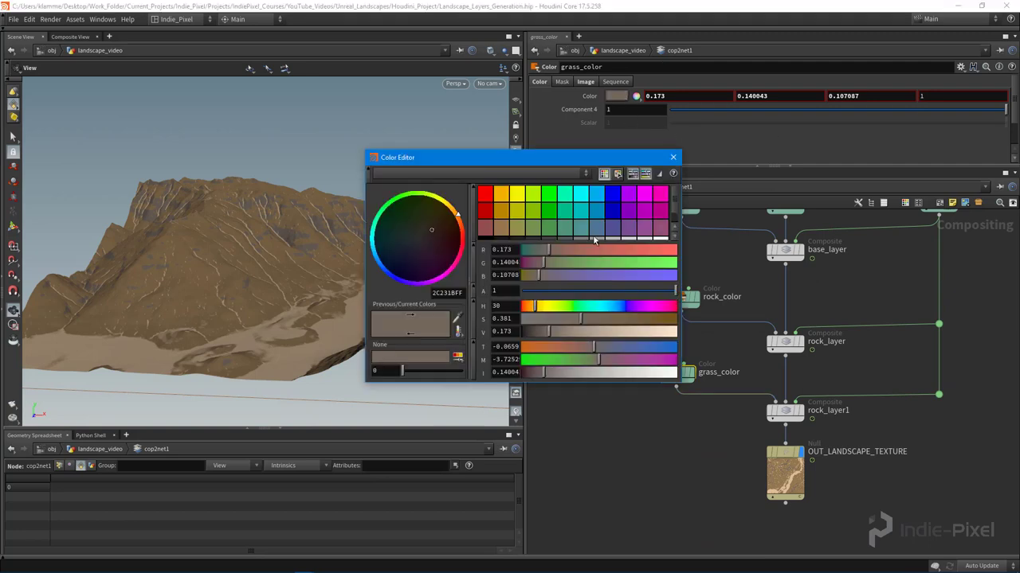
{"action": "left_click", "coordinate": [547, 233]}
{"action": "left_click", "coordinate": [671, 157]}
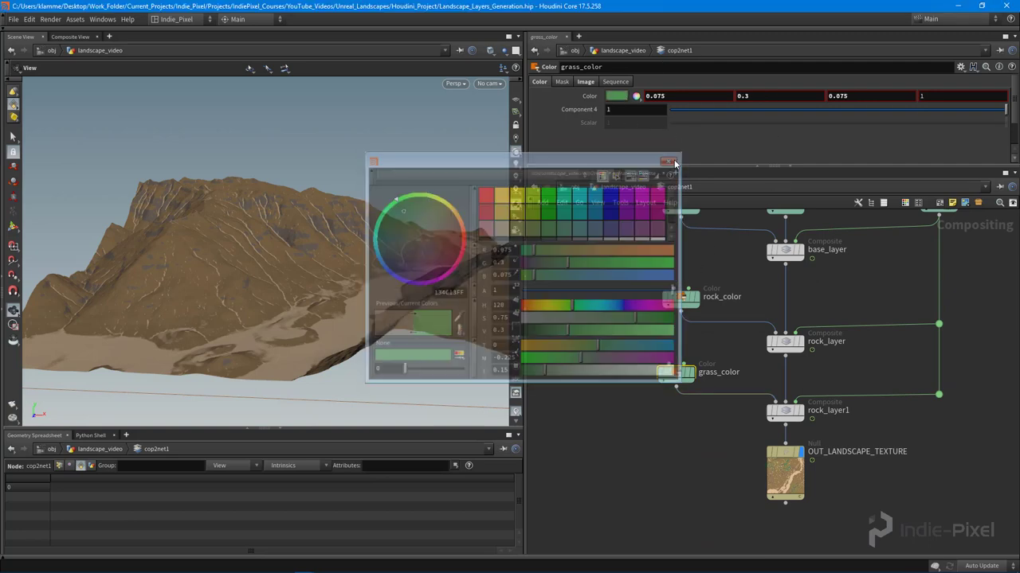
{"action": "scroll", "coordinate": [749, 378], "scroll_direction": "up", "scroll_amount": 4}
Inspect rock_layer1's mask plane choices, leaving the mask on rock.
{"action": "left_click", "coordinate": [744, 408]}
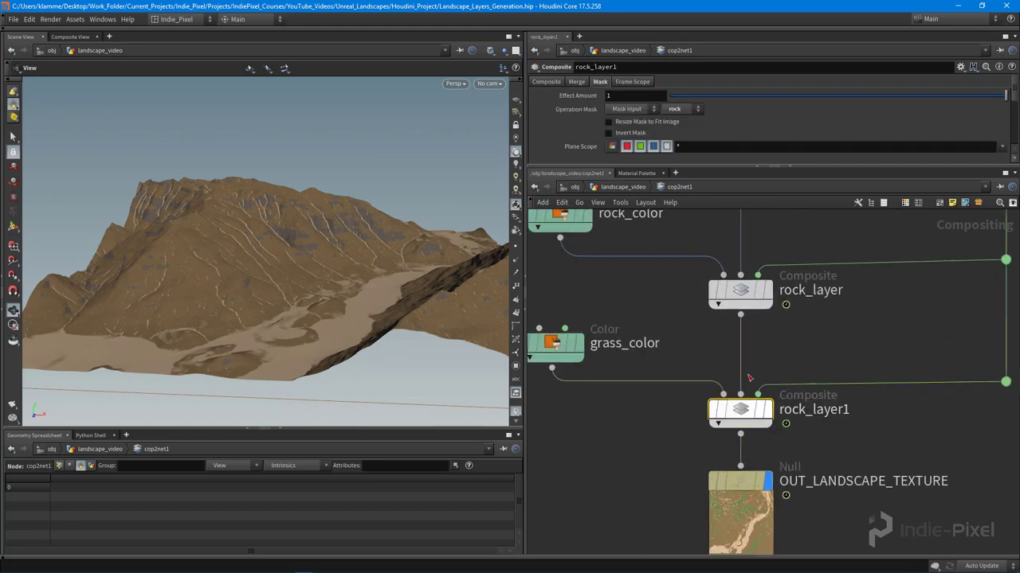
{"action": "left_click", "coordinate": [681, 109]}
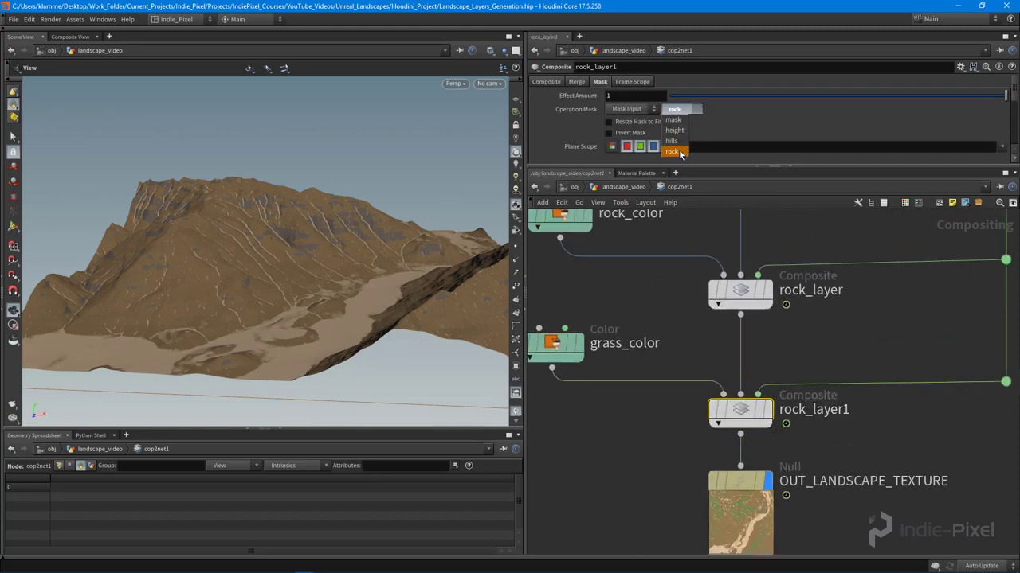
{"action": "left_click", "coordinate": [677, 151]}
{"action": "scroll", "coordinate": [745, 406], "scroll_direction": "down", "scroll_amount": 5}
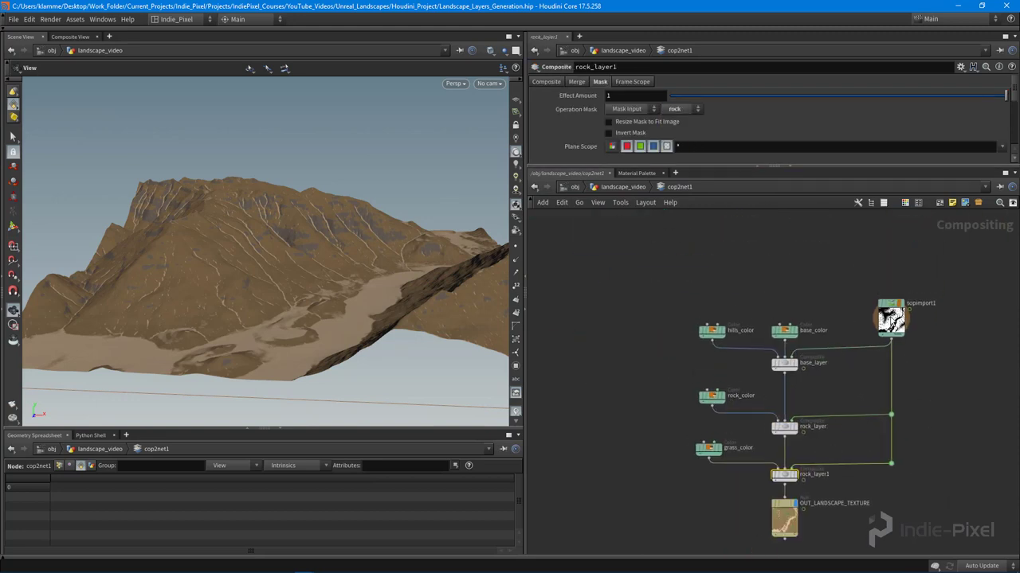
{"action": "scroll", "coordinate": [890, 319], "scroll_direction": "up", "scroll_amount": 6}
Check sopimport1's imported planes in its SOP import source settings.
{"action": "left_click", "coordinate": [891, 319]}
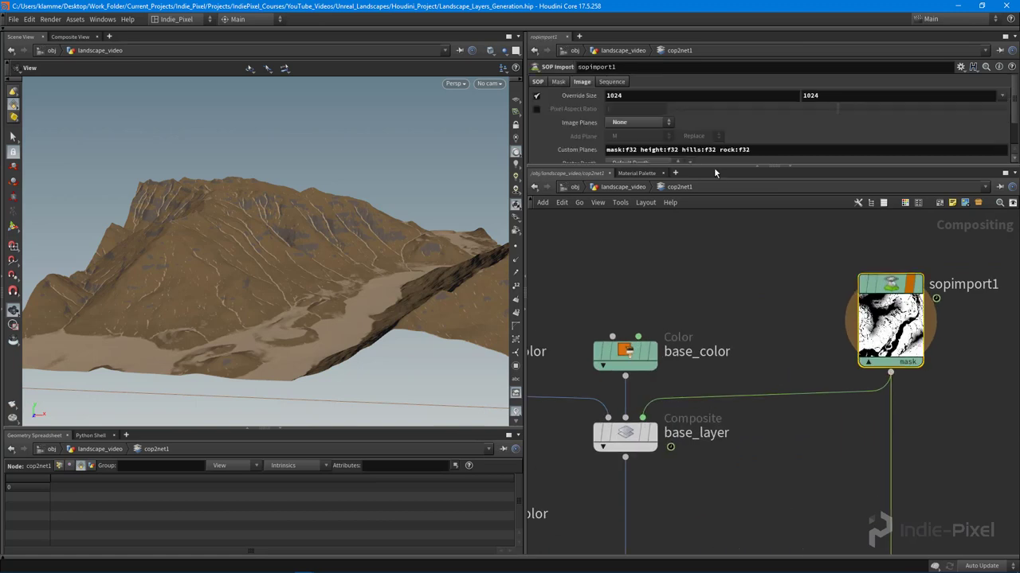
{"action": "left_click", "coordinate": [538, 82]}
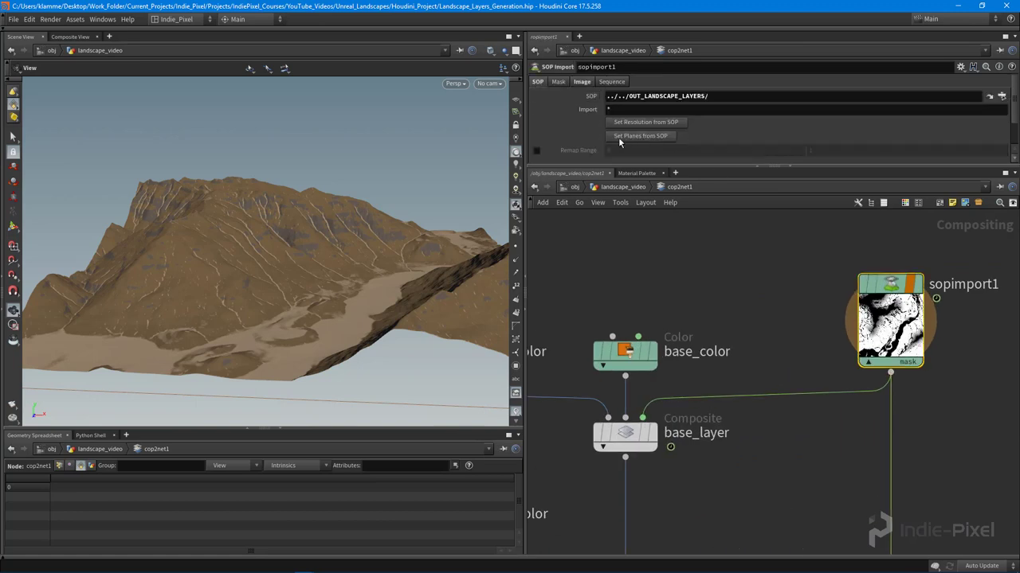
{"action": "middle_click_drag", "start_coordinate": [779, 442], "coordinate": [812, 295]}
{"action": "scroll", "coordinate": [765, 398], "scroll_direction": "down", "scroll_amount": 4}
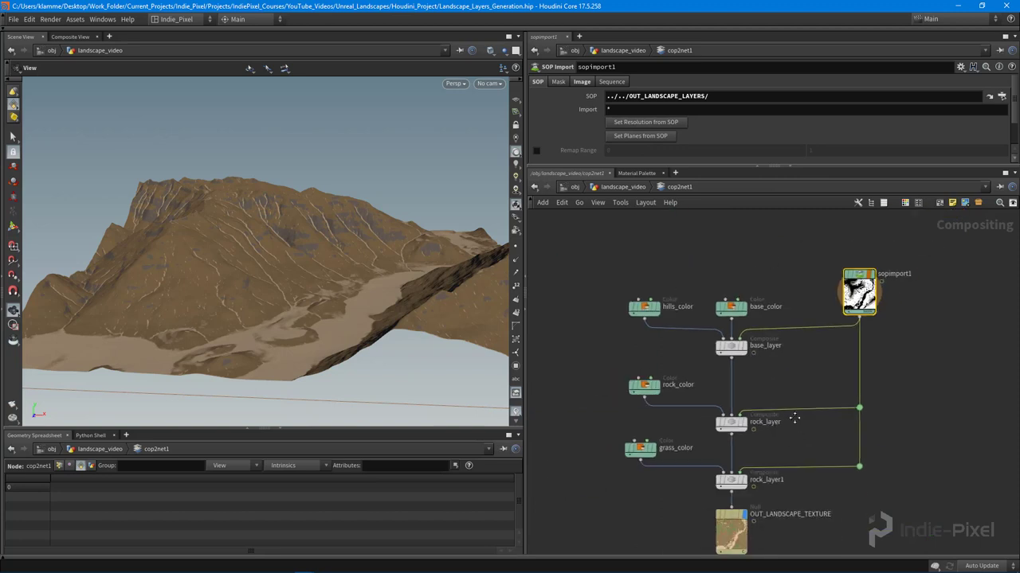
{"action": "scroll", "coordinate": [742, 447], "scroll_direction": "up", "scroll_amount": 4}
{"action": "scroll", "coordinate": [742, 447], "scroll_direction": "up", "scroll_amount": 1}
Mask rock_layer1 by the grass plane so the terrain turns green.
{"action": "left_click", "coordinate": [712, 440]}
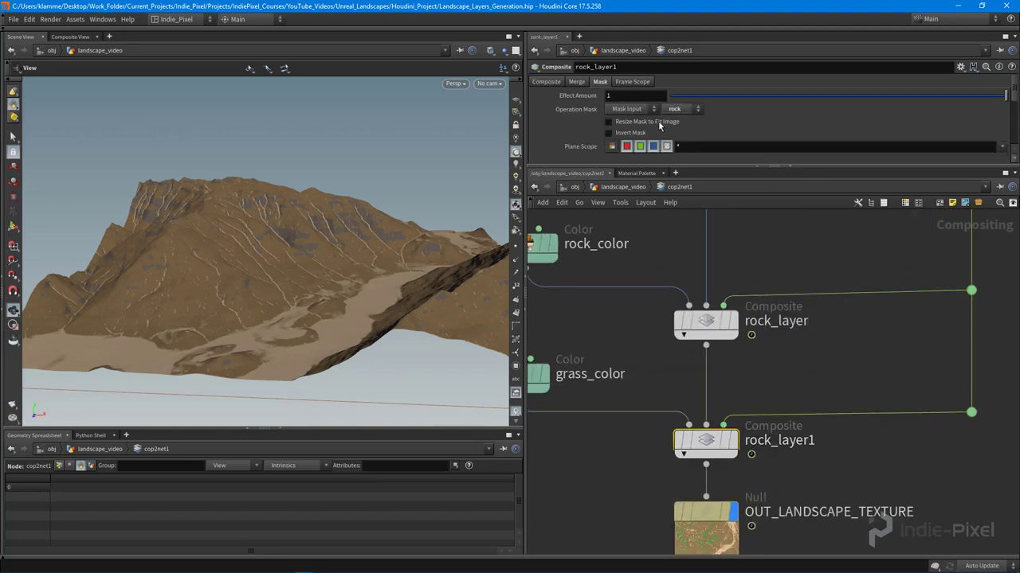
{"action": "left_click", "coordinate": [690, 112]}
{"action": "left_click", "coordinate": [675, 163]}
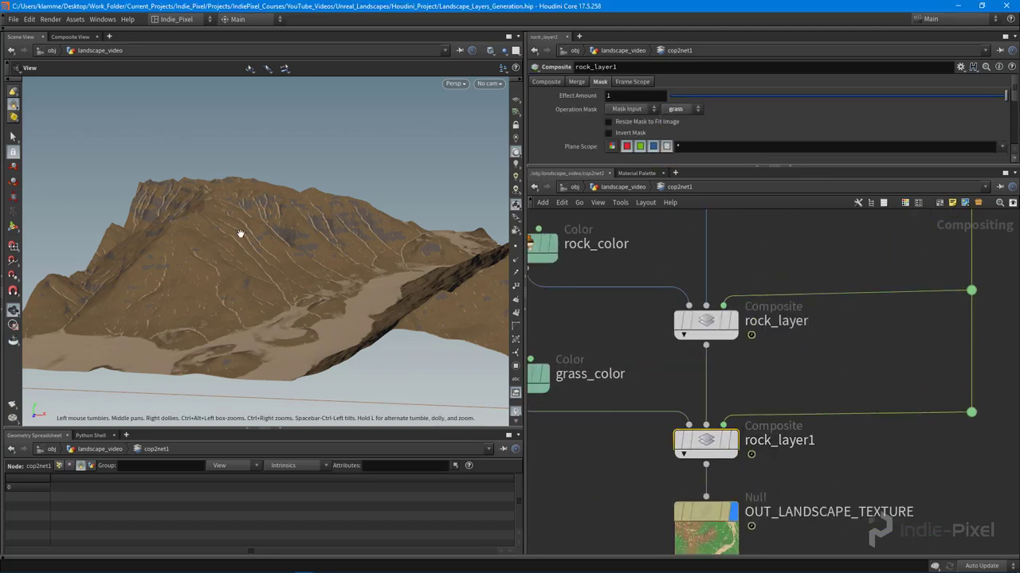
{"action": "left_click_drag", "start_coordinate": [333, 271], "coordinate": [307, 177]}
Rename the rock_layer1 node to grass_layer.
{"action": "middle_click_drag", "start_coordinate": [787, 388], "coordinate": [784, 306]}
{"action": "double_click", "coordinate": [803, 361]}
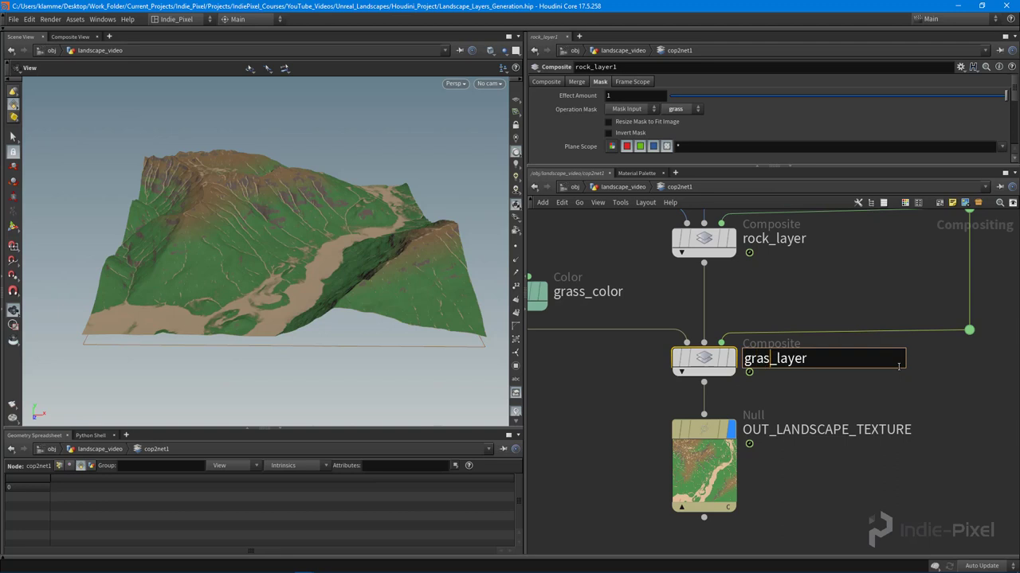
{"action": "key", "text": "Return"}
Move OUT_LANDSCAPE_TEXTURE lower and return to the landscape_video network with U.
{"action": "scroll", "coordinate": [741, 358], "scroll_direction": "down", "scroll_amount": 3}
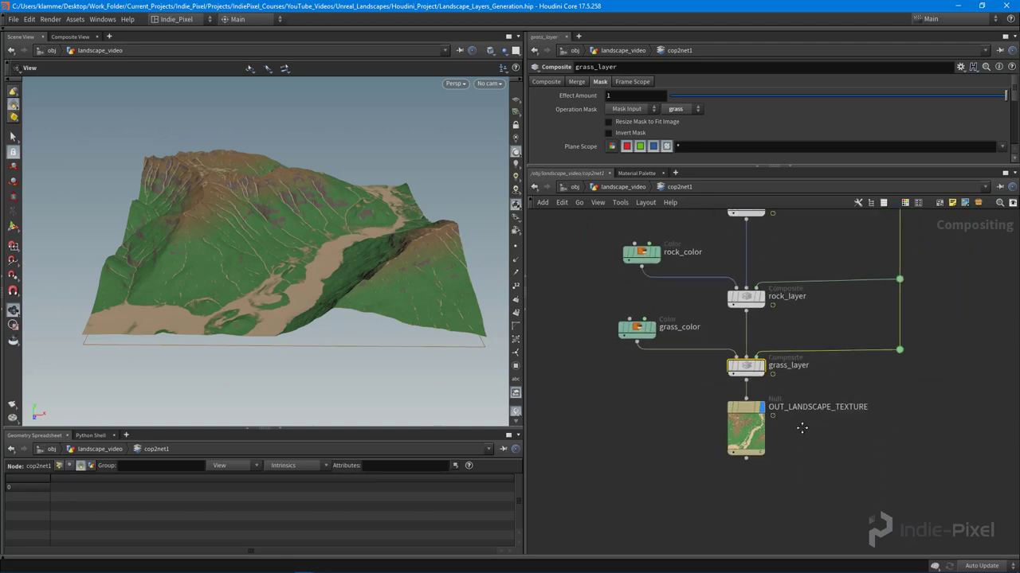
{"action": "mouse_move", "coordinate": [732, 370]}
{"action": "left_click_drag", "start_coordinate": [732, 370], "coordinate": [732, 410]}
{"action": "left_click_drag", "start_coordinate": [330, 246], "coordinate": [551, 391]}
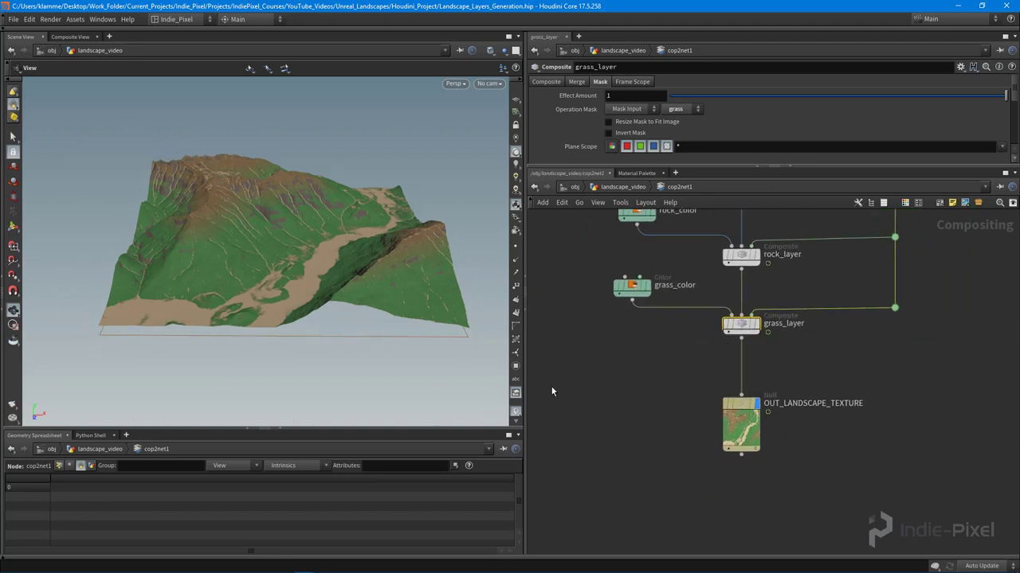
{"action": "key", "text": "u"}
{"action": "scroll", "coordinate": [769, 442], "scroll_direction": "down", "scroll_amount": 3}
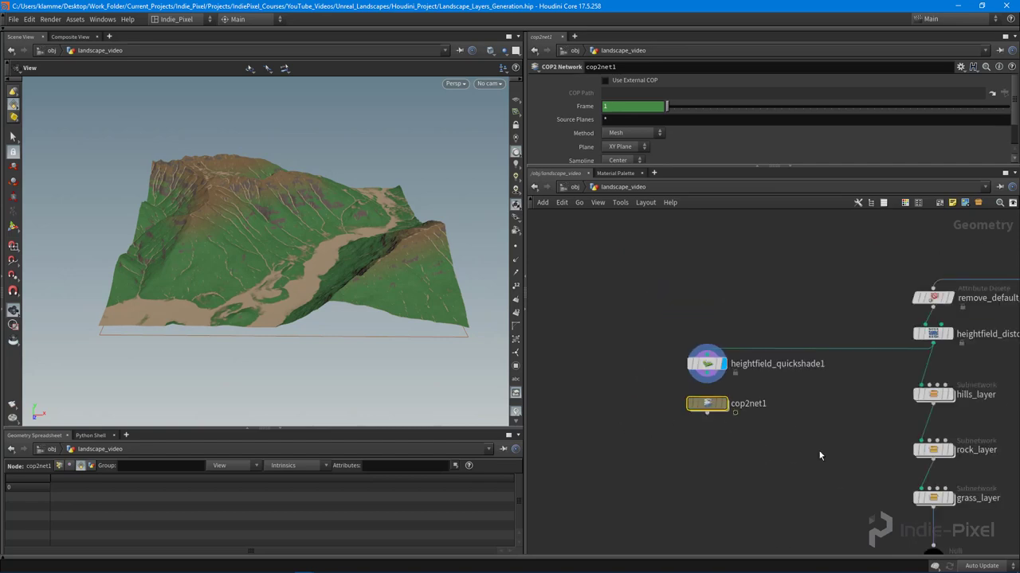
{"action": "middle_click_drag", "start_coordinate": [751, 394], "coordinate": [725, 368]}
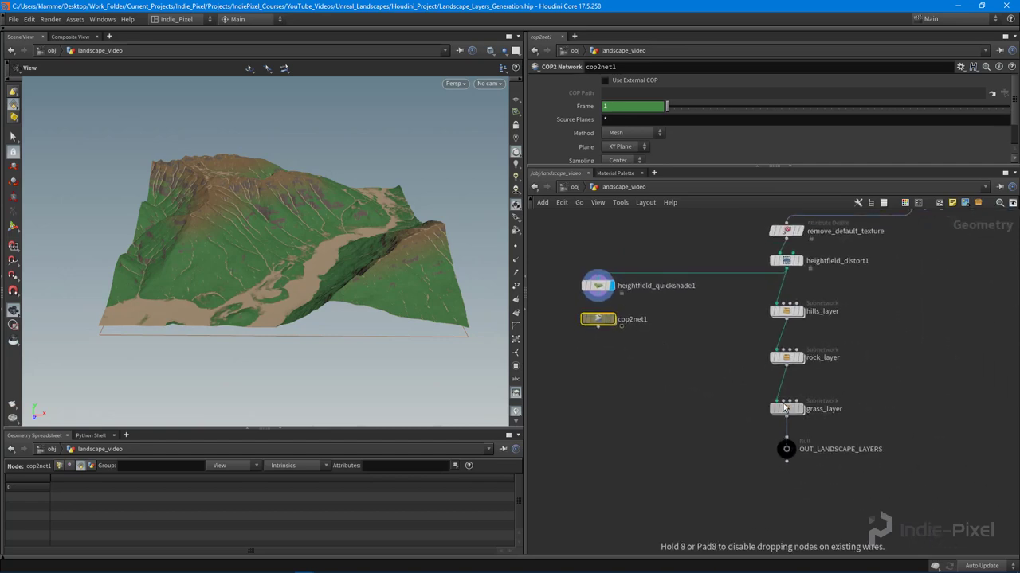
{"action": "left_click", "coordinate": [785, 407]}
{"action": "middle_click_drag", "start_coordinate": [772, 452], "coordinate": [753, 418]}
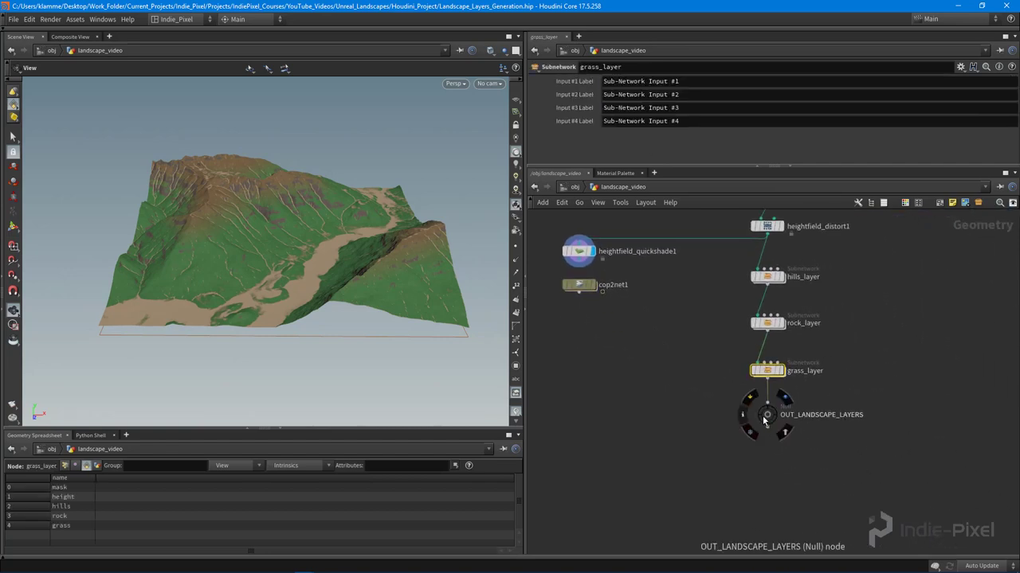
{"action": "left_click_drag", "start_coordinate": [767, 430], "coordinate": [767, 471]}
{"action": "left_click_drag", "start_coordinate": [287, 239], "coordinate": [332, 249]}
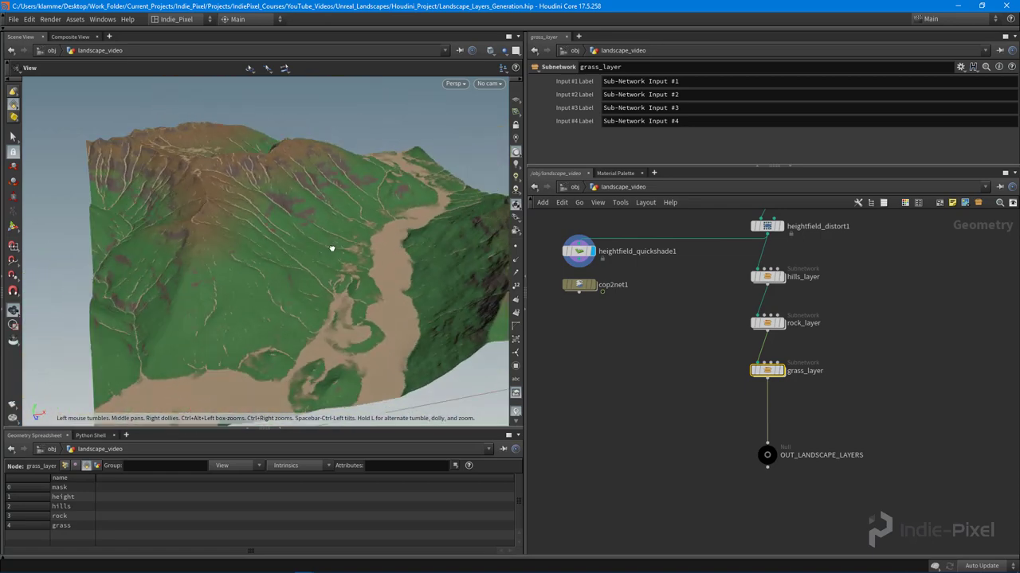
{"action": "scroll", "coordinate": [203, 169], "scroll_direction": "up", "scroll_amount": 10}
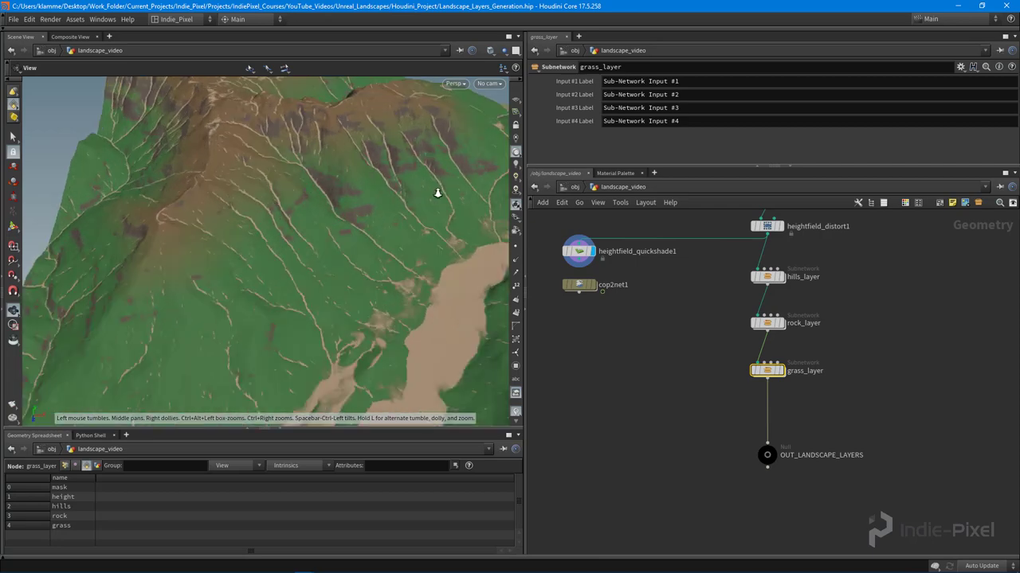
{"action": "left_click_drag", "start_coordinate": [361, 262], "coordinate": [336, 194]}
{"action": "left_click_drag", "start_coordinate": [392, 341], "coordinate": [325, 188]}
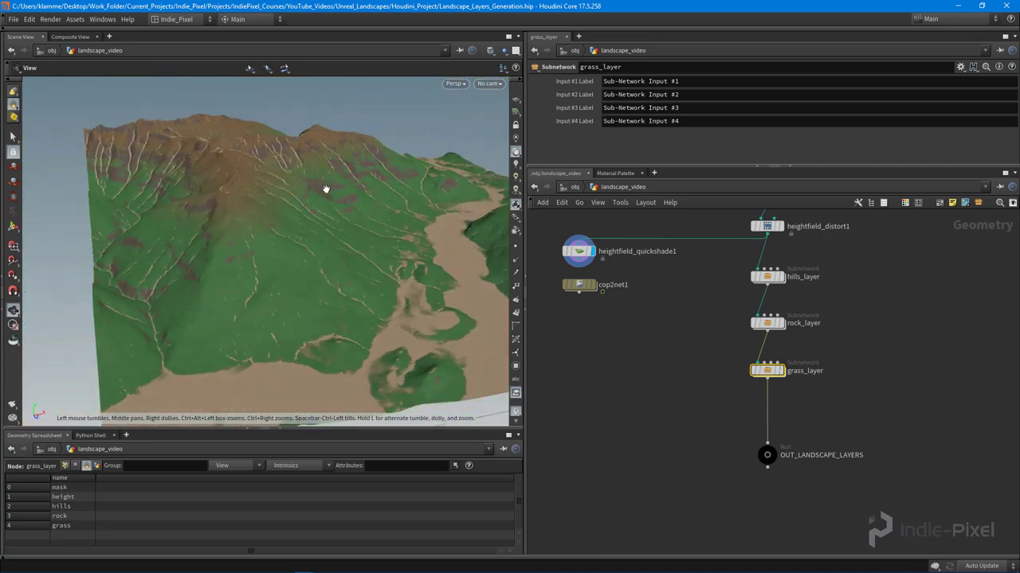
{"action": "left_click_drag", "start_coordinate": [178, 160], "coordinate": [271, 262]}
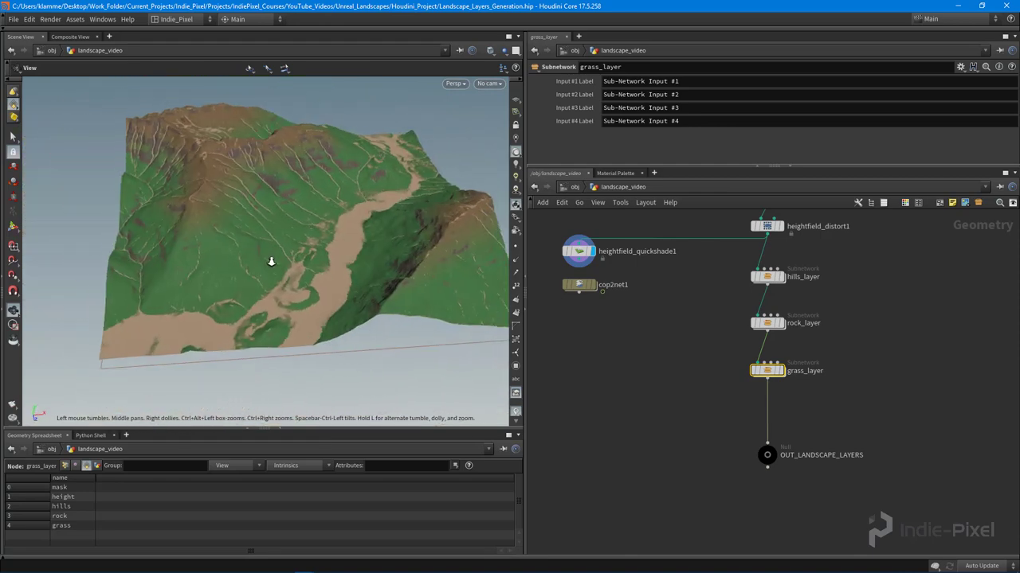